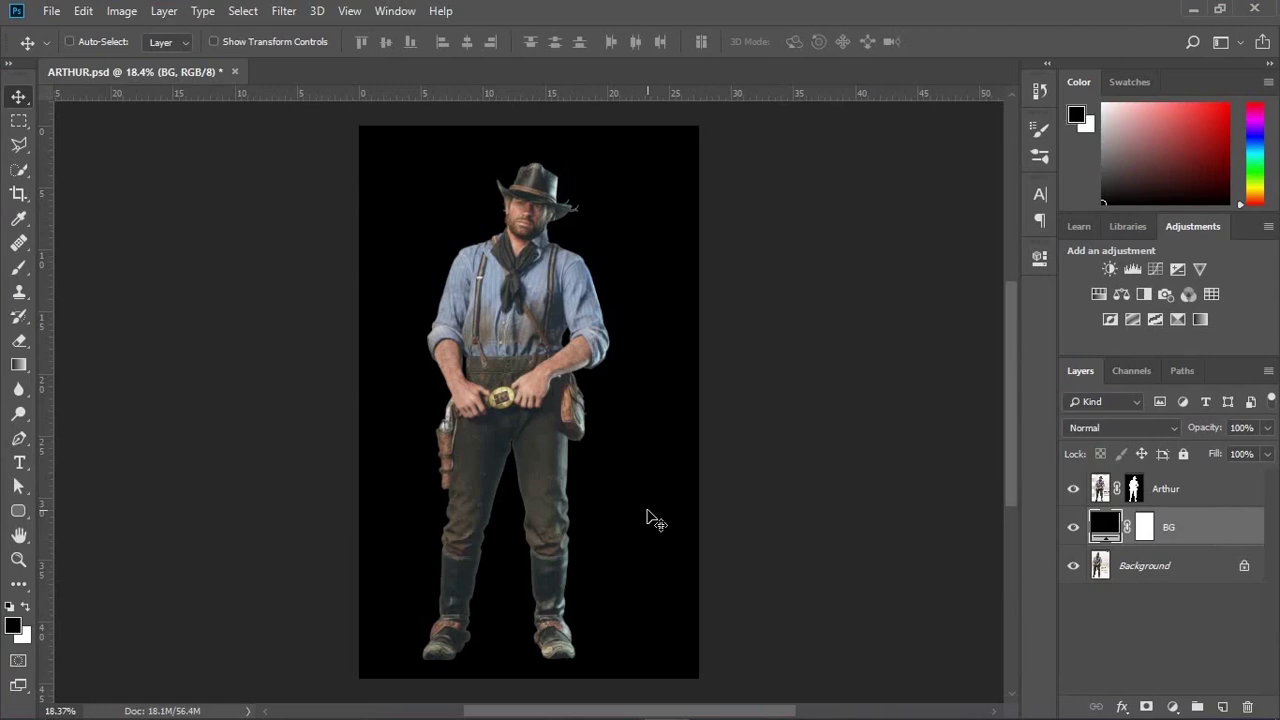
# Step: Create a new RGB document of 1000 x 1500 pixels at 100 pixels/inch with a white background
pyautogui.click(51, 11)
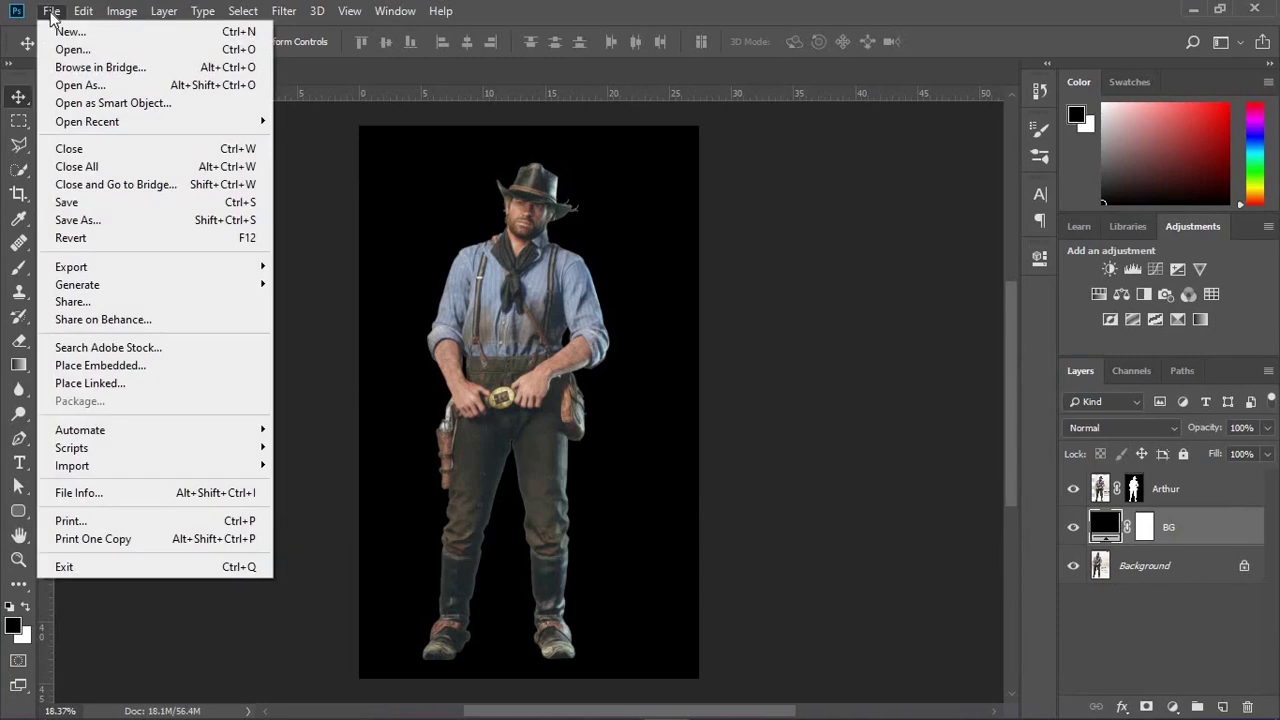
pyautogui.click(72, 31)
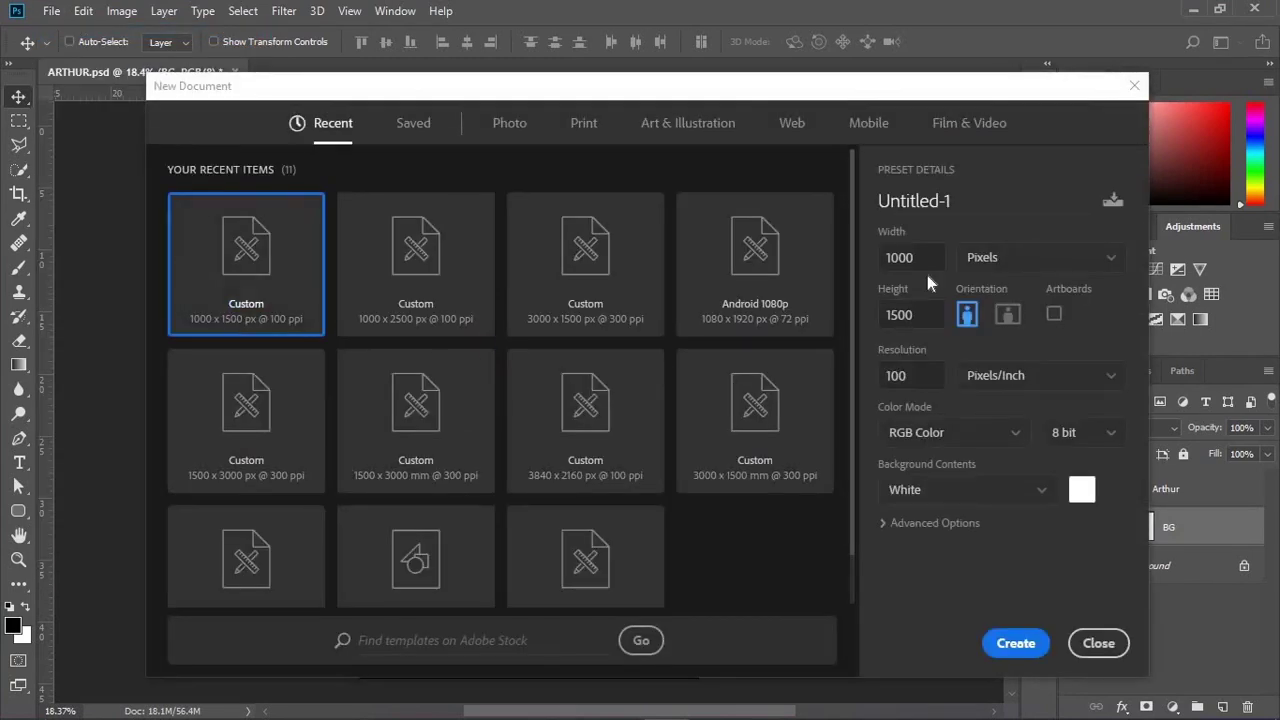
pyautogui.moveTo(916, 257); pyautogui.dragTo(886, 257)
pyautogui.click(914, 258)
pyautogui.moveTo(914, 316); pyautogui.dragTo(887, 316)
pyautogui.moveTo(919, 375); pyautogui.dragTo(883, 375)
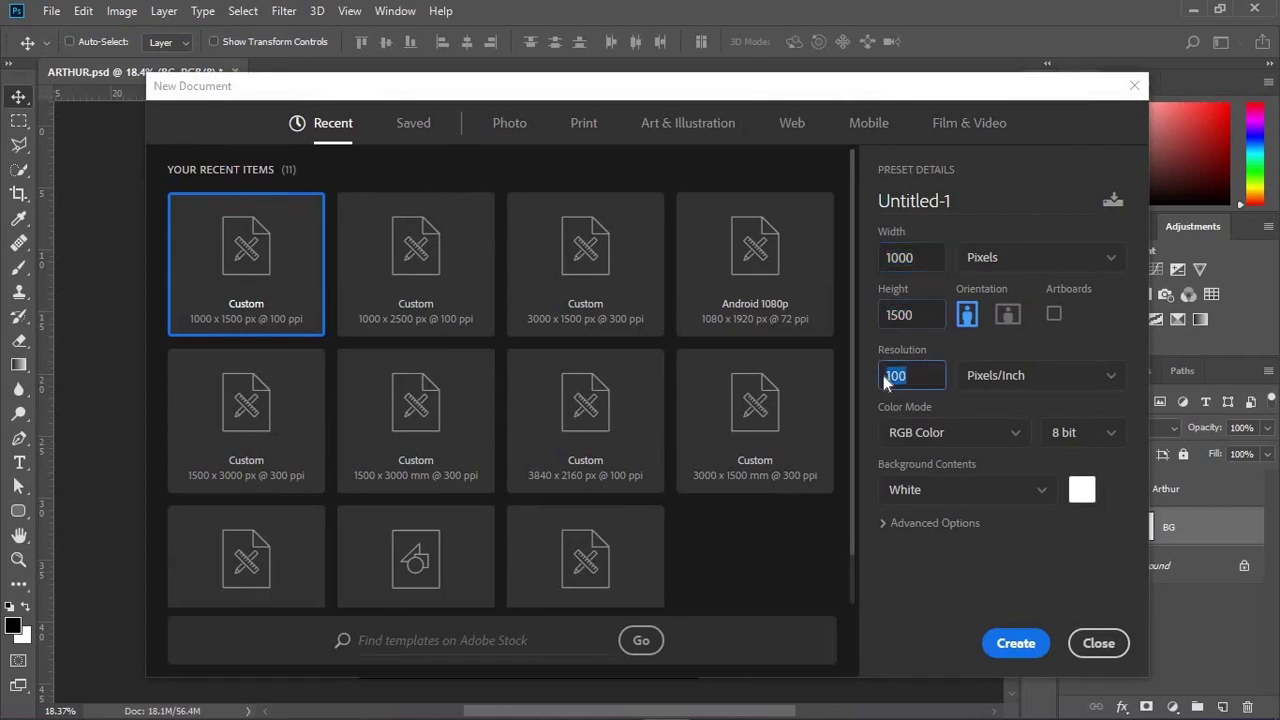
pyautogui.click(1013, 643)
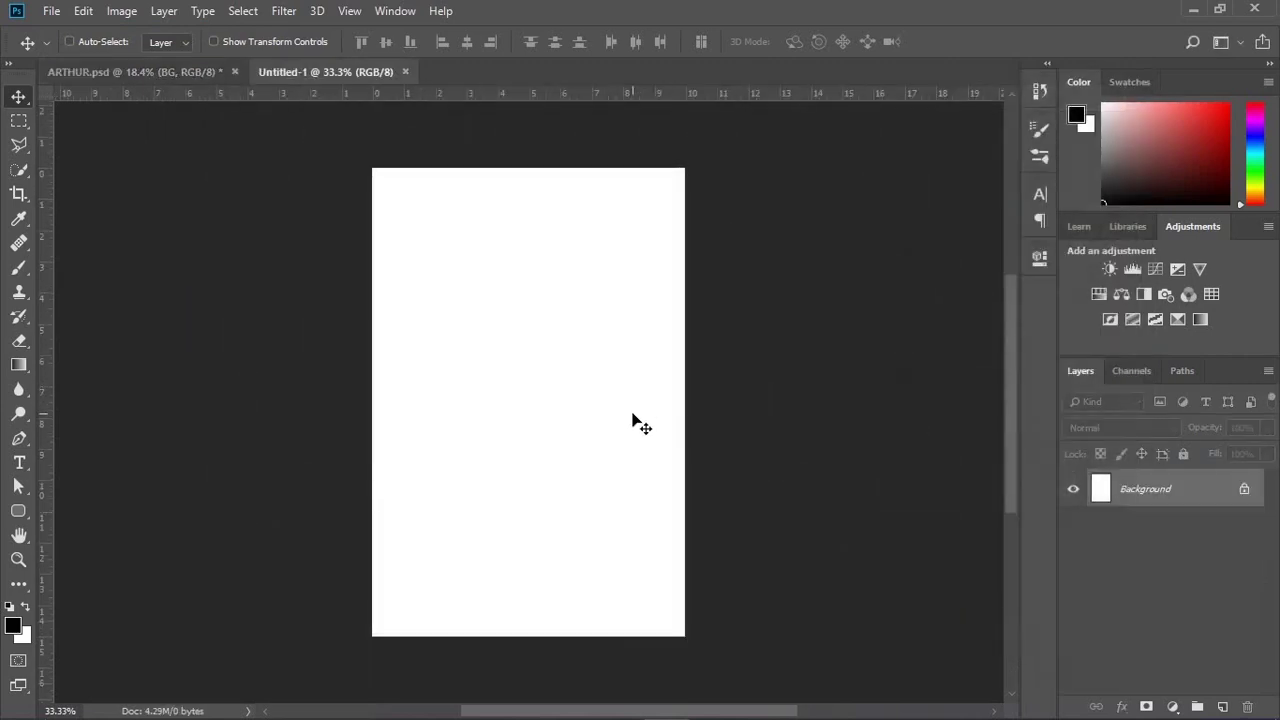
pyautogui.hotkey('ctrl', '0')
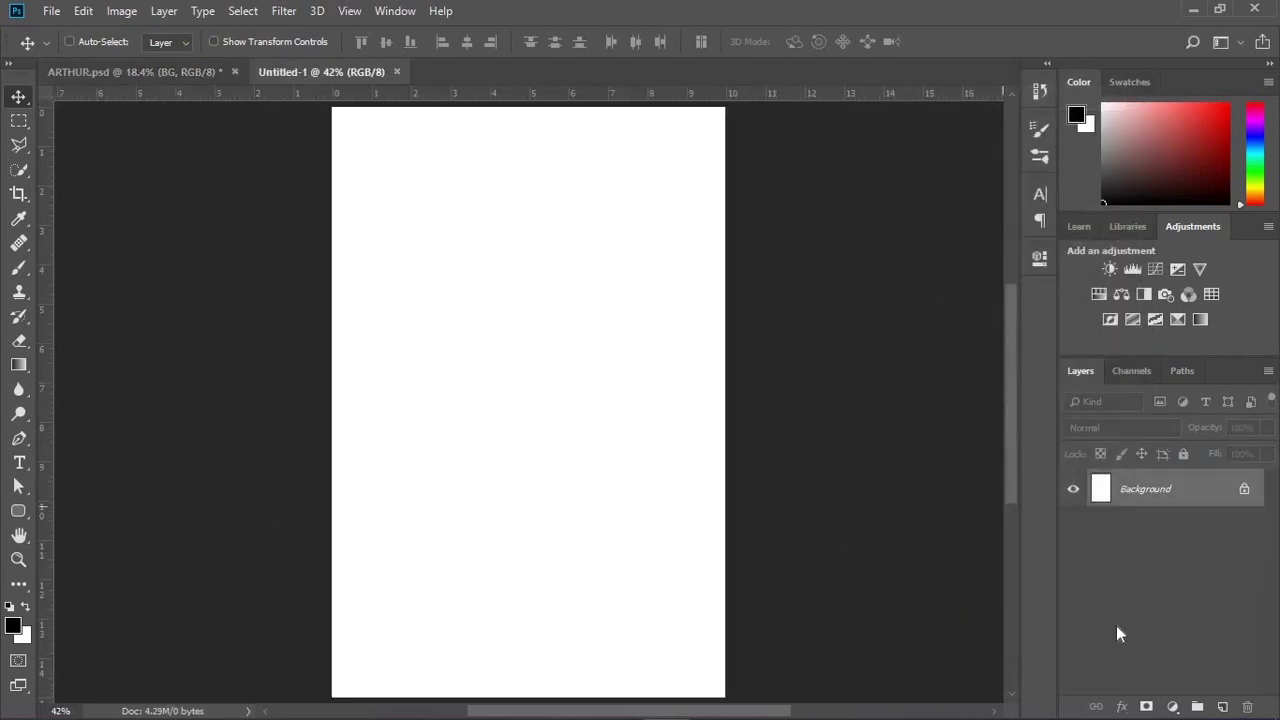
# Step: Add a solid color fill layer in black (000000) above the white background
pyautogui.click(1168, 705)
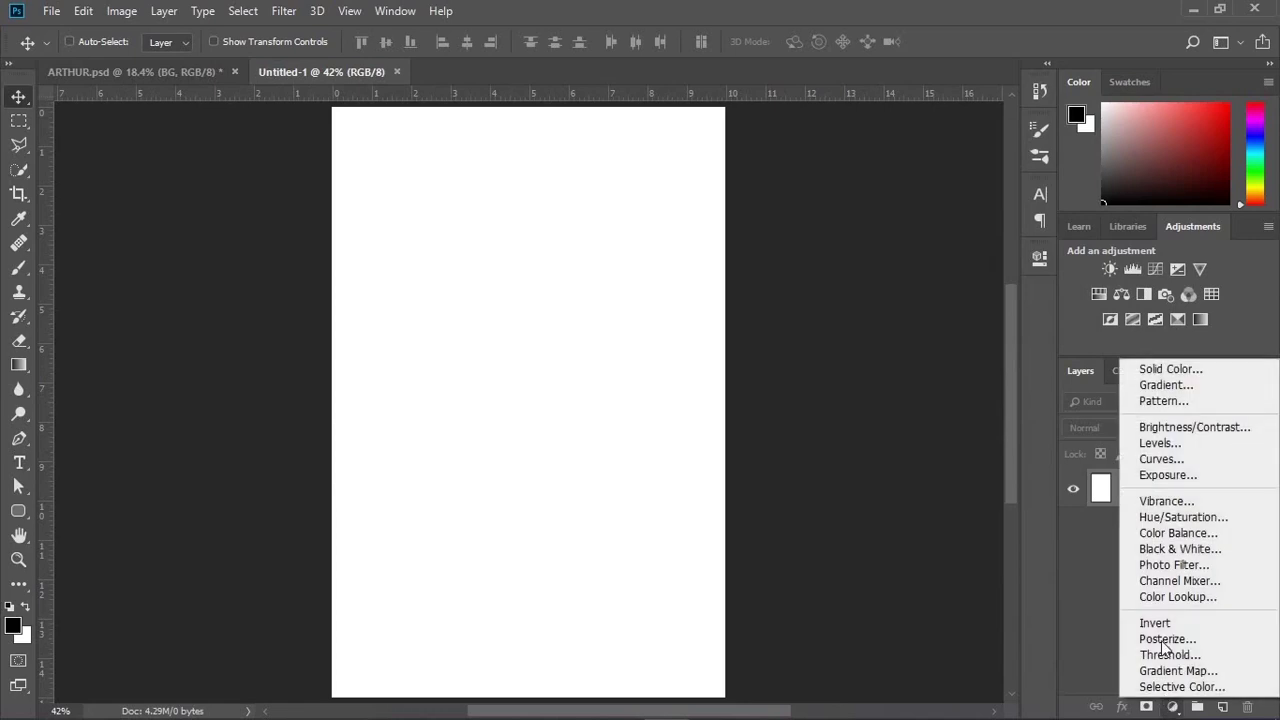
pyautogui.click(1160, 370)
pyautogui.moveTo(817, 274); pyautogui.dragTo(810, 292)
pyautogui.moveTo(769, 364); pyautogui.dragTo(781, 359)
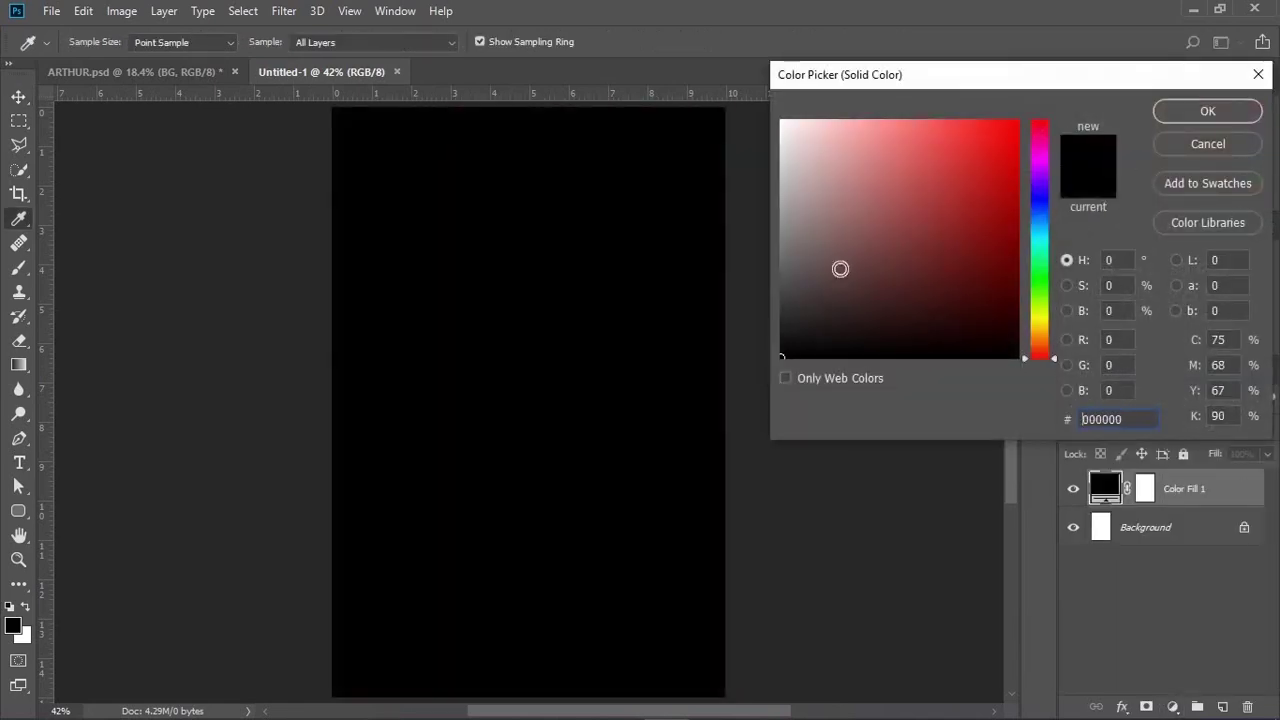
pyautogui.click(1188, 114)
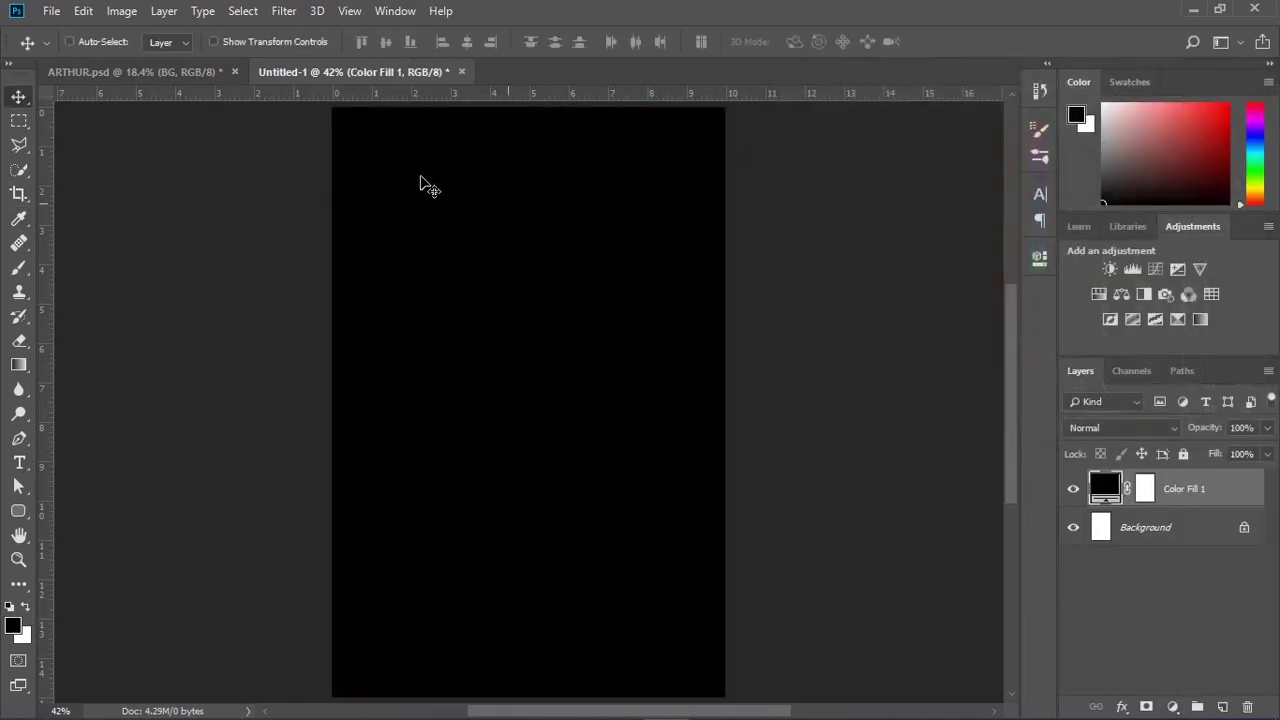
# Step: Copy the masked Arthur layer from ARTHUR.psd into the Untitled-1 document, above the black fill
pyautogui.click(115, 73)
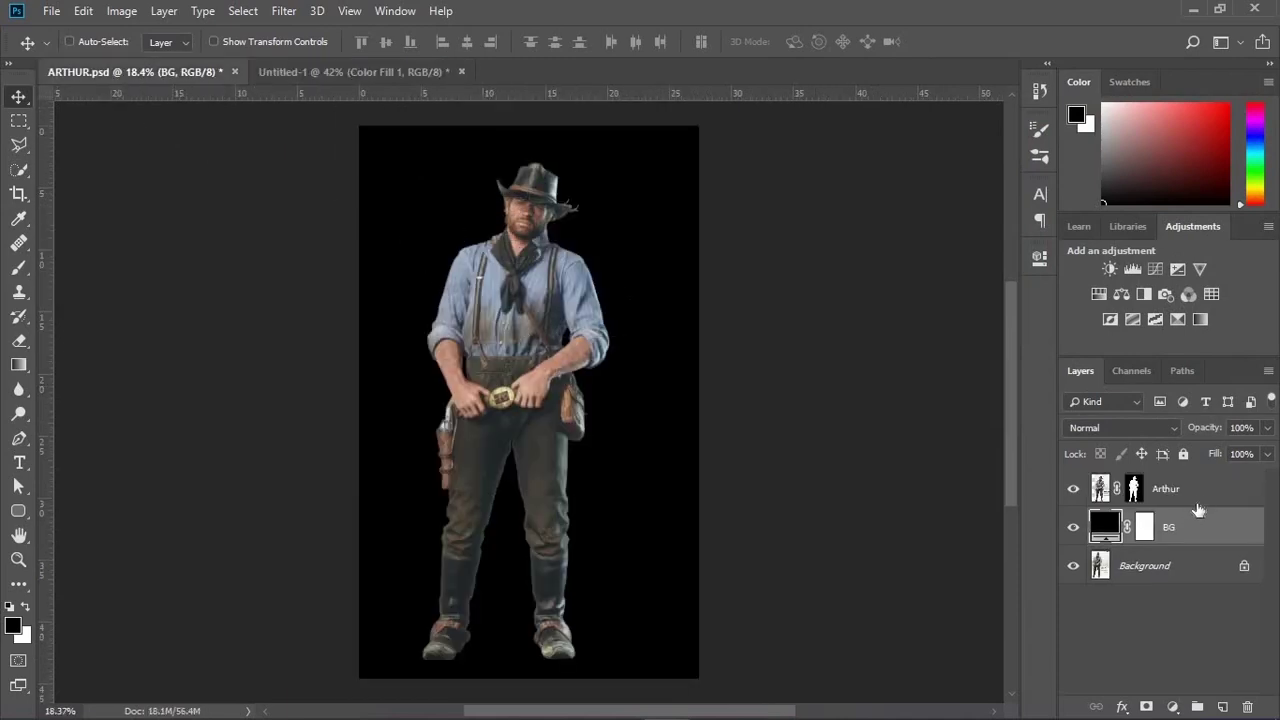
pyautogui.keyDown('ctrl'); pyautogui.click(530, 420); pyautogui.keyUp('ctrl')
pyautogui.moveTo(530, 420); pyautogui.dragTo(552, 374)
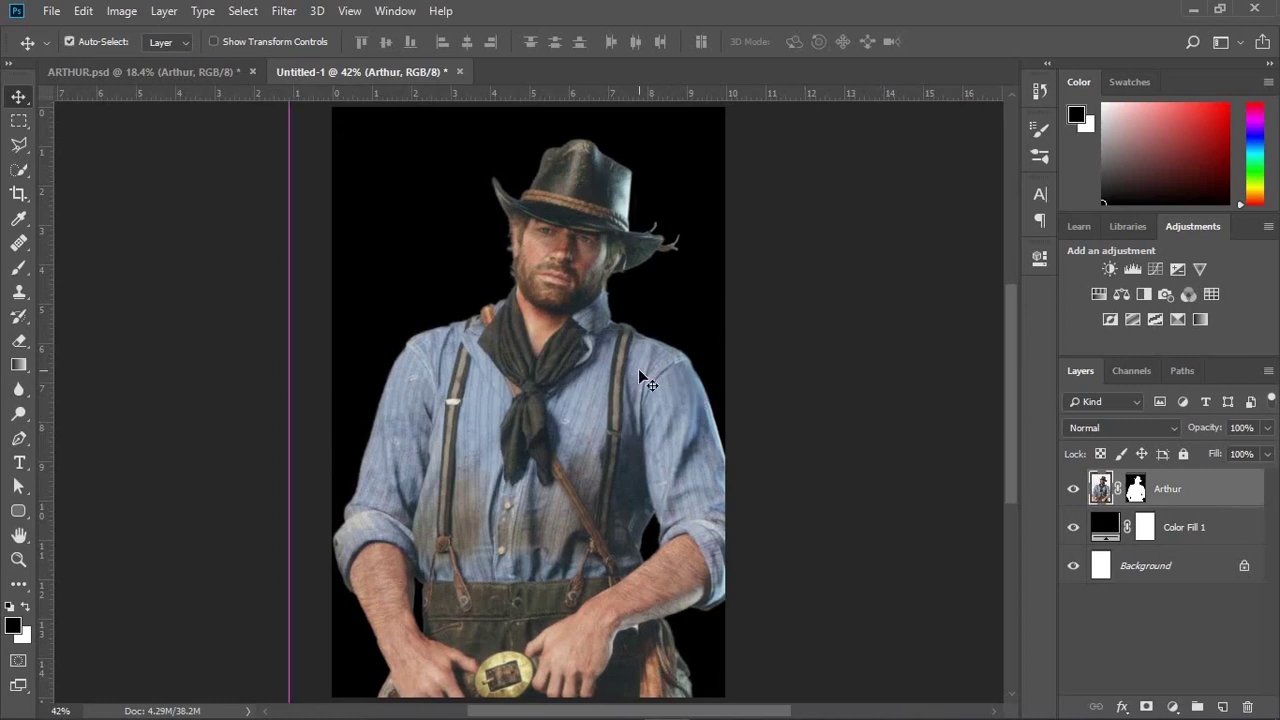
# Step: Scale the Arthur layer to about 80% with Free Transform and position the figure inside the canvas
pyautogui.hotkey('ctrl', 't')
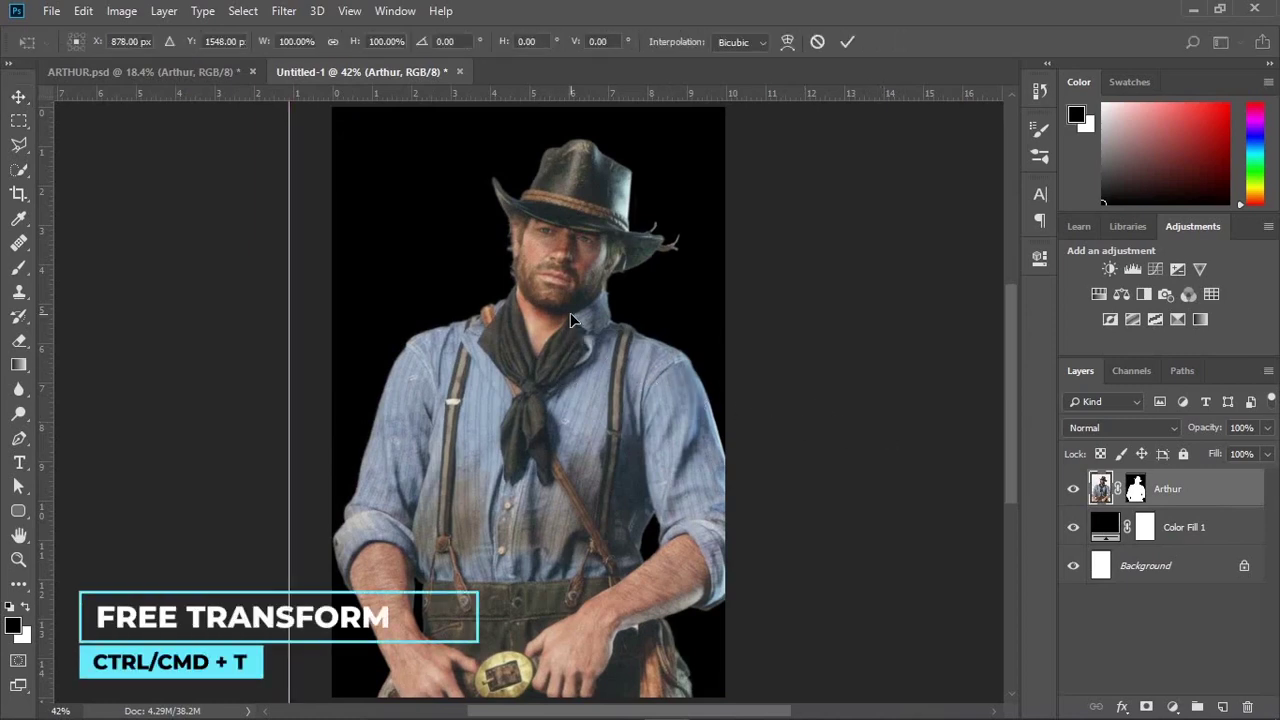
pyautogui.scroll(-5, 571, 316)
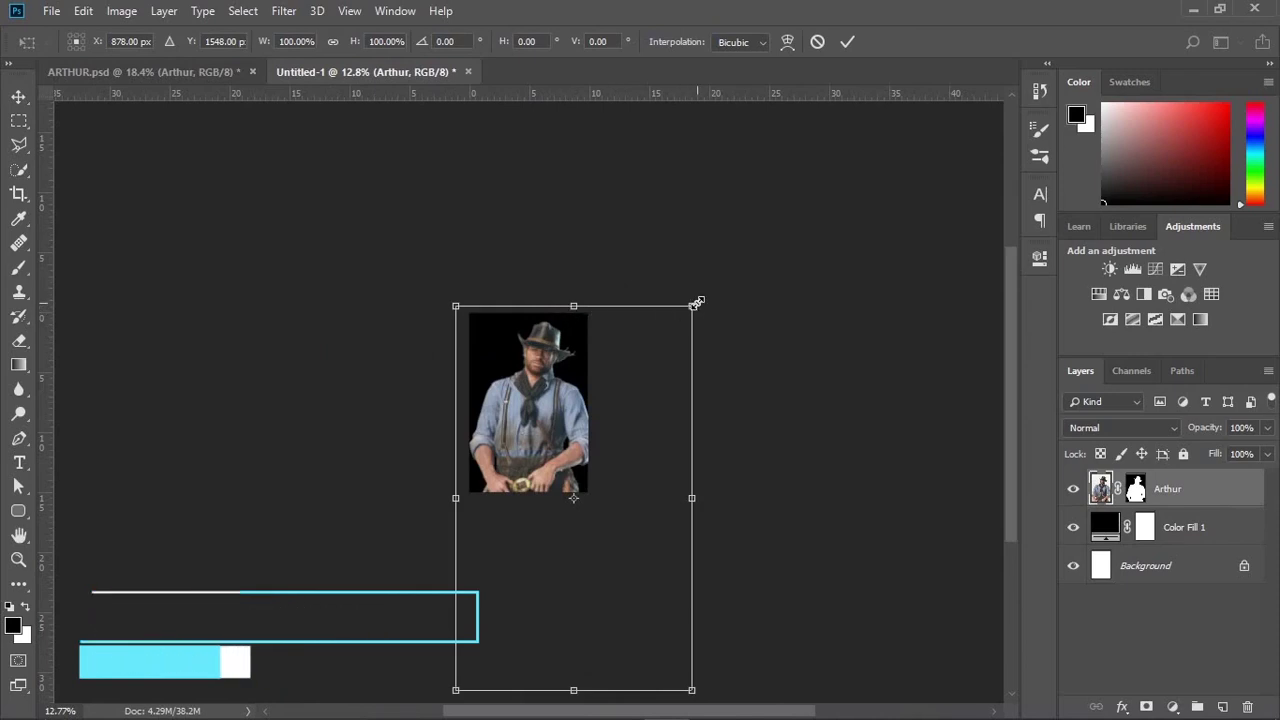
pyautogui.moveTo(691, 305); pyautogui.dragTo(660, 363)
pyautogui.moveTo(598, 455); pyautogui.dragTo(576, 404)
pyautogui.moveTo(634, 313); pyautogui.dragTo(672, 298)
pyautogui.moveTo(561, 356); pyautogui.dragTo(588, 358)
pyautogui.moveTo(654, 312); pyautogui.dragTo(656, 305)
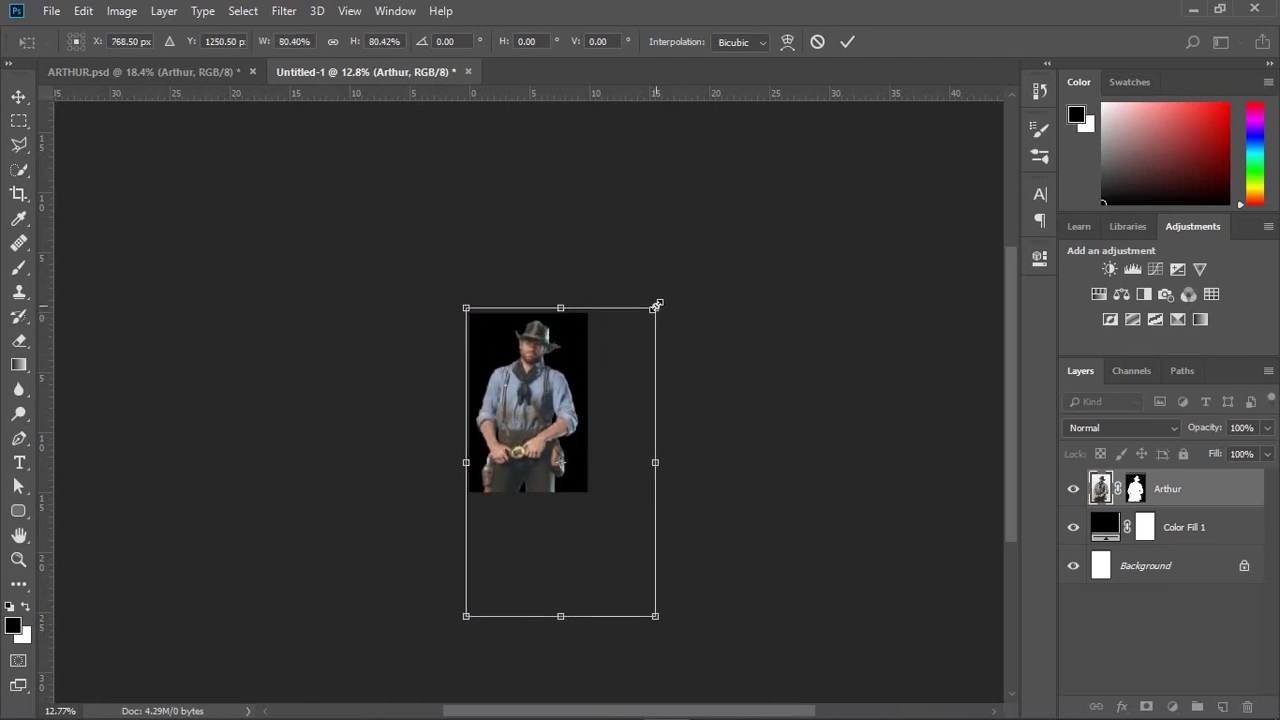
pyautogui.press('Return')
pyautogui.hotkey('ctrl', '0')
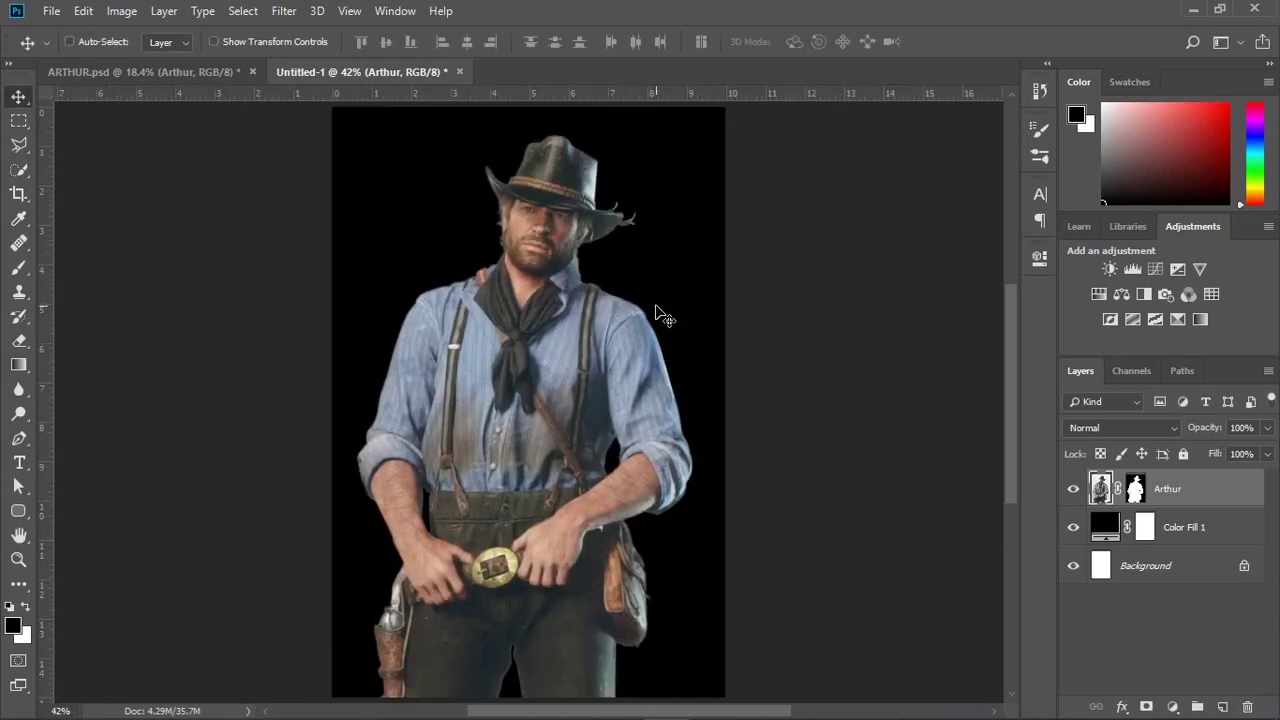
# Step: Nudge the figure about 20 px down and 10 px to the right to refine its placement
pyautogui.hotkey('shift', 'Down')
pyautogui.hotkey('shift', 'Down')
pyautogui.hotkey('shift', 'Right')
pyautogui.hotkey('shift', 'Right')
pyautogui.hotkey('shift', 'Left')
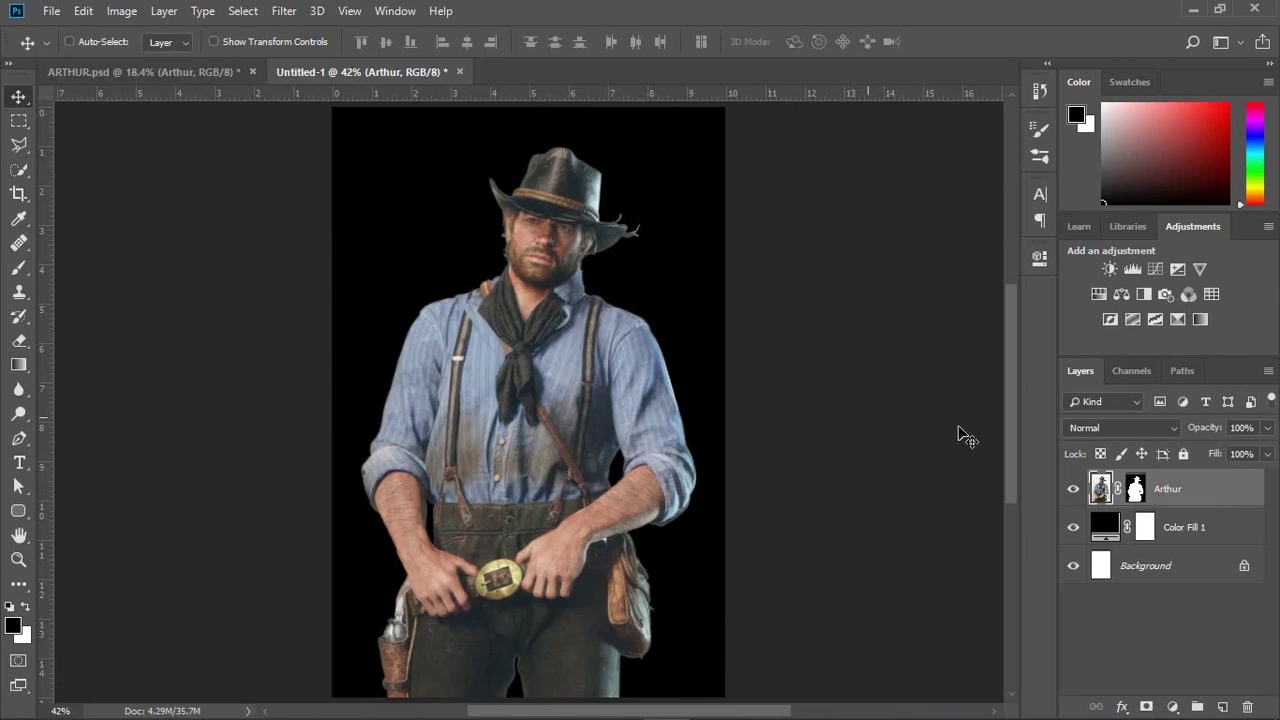
# Step: Convert the Arthur layer to a smart object and split its Blend If shadow slider for This Layer to 0 / 159
pyautogui.rightClick(1229, 500)
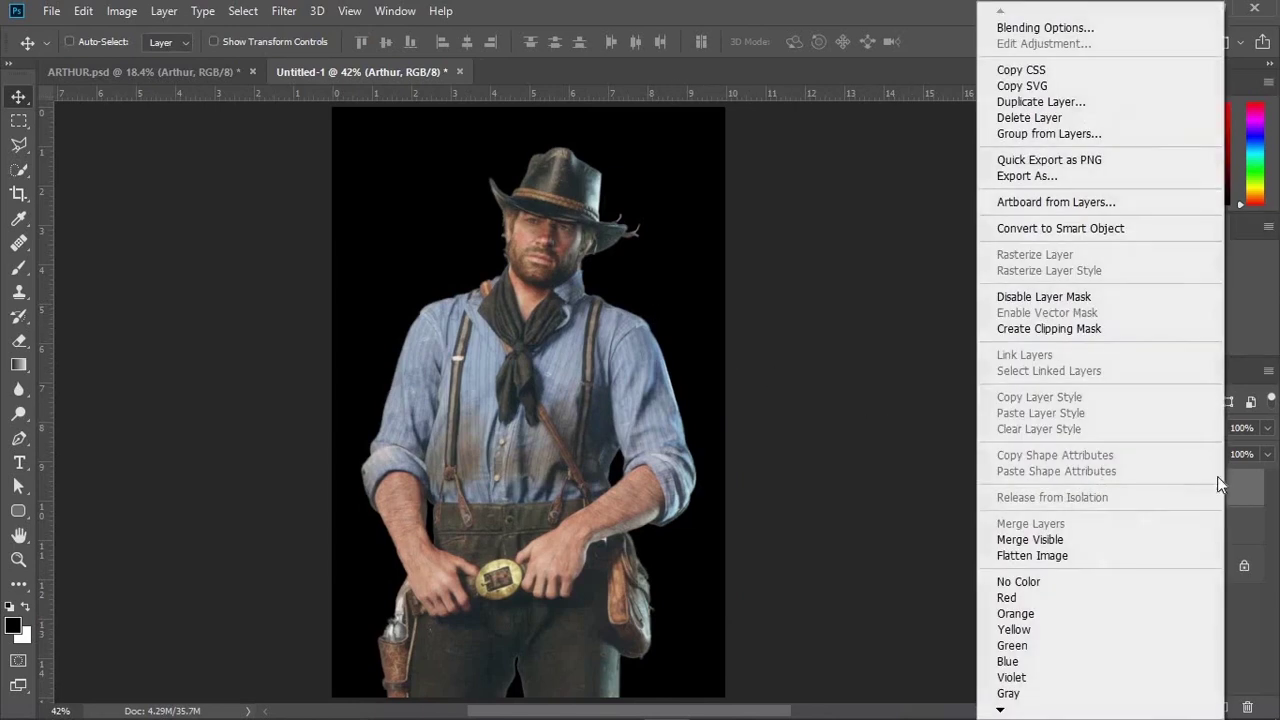
pyautogui.click(1083, 242)
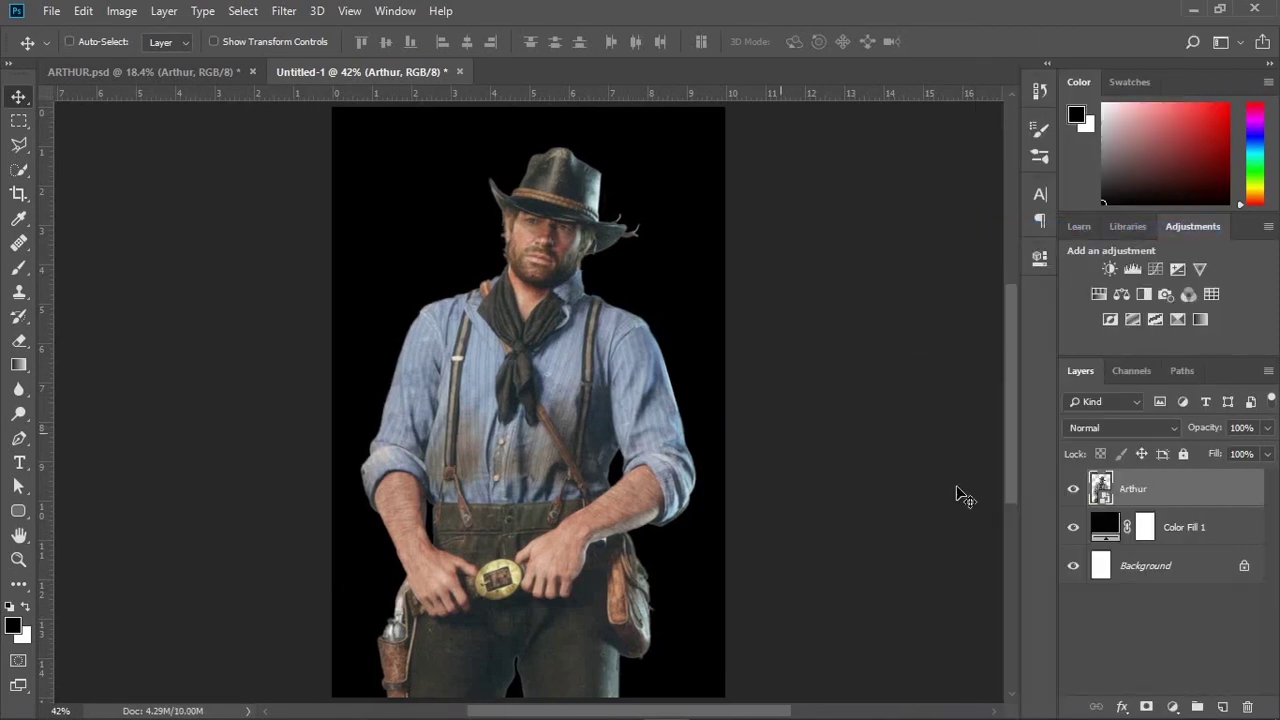
pyautogui.doubleClick(1216, 490)
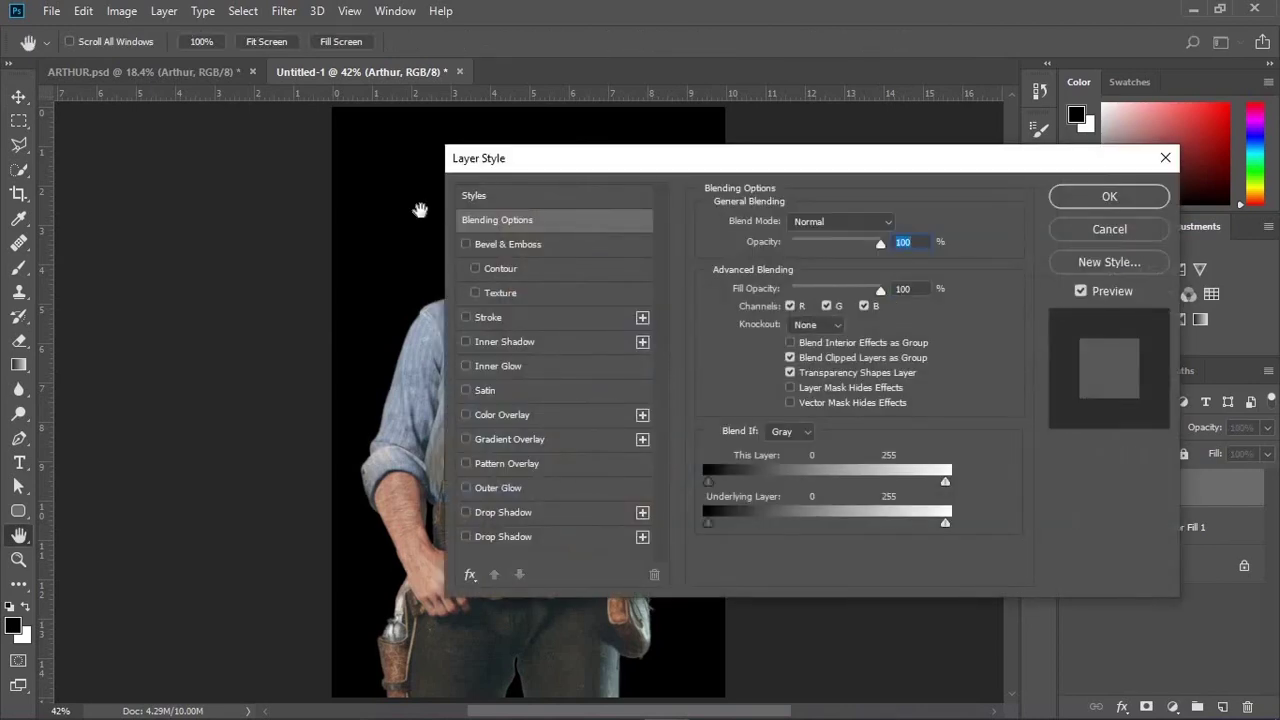
pyautogui.hscroll(5, 310, 230)
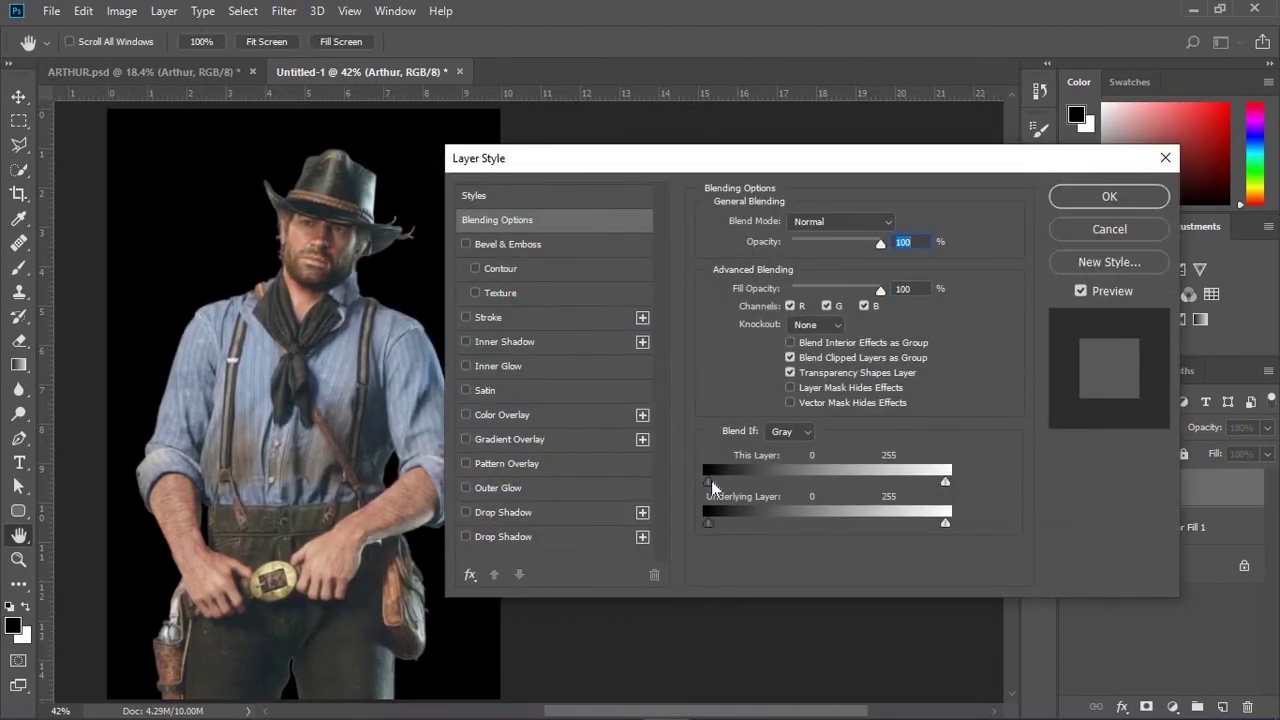
pyautogui.moveTo(711, 480); pyautogui.dragTo(818, 478)
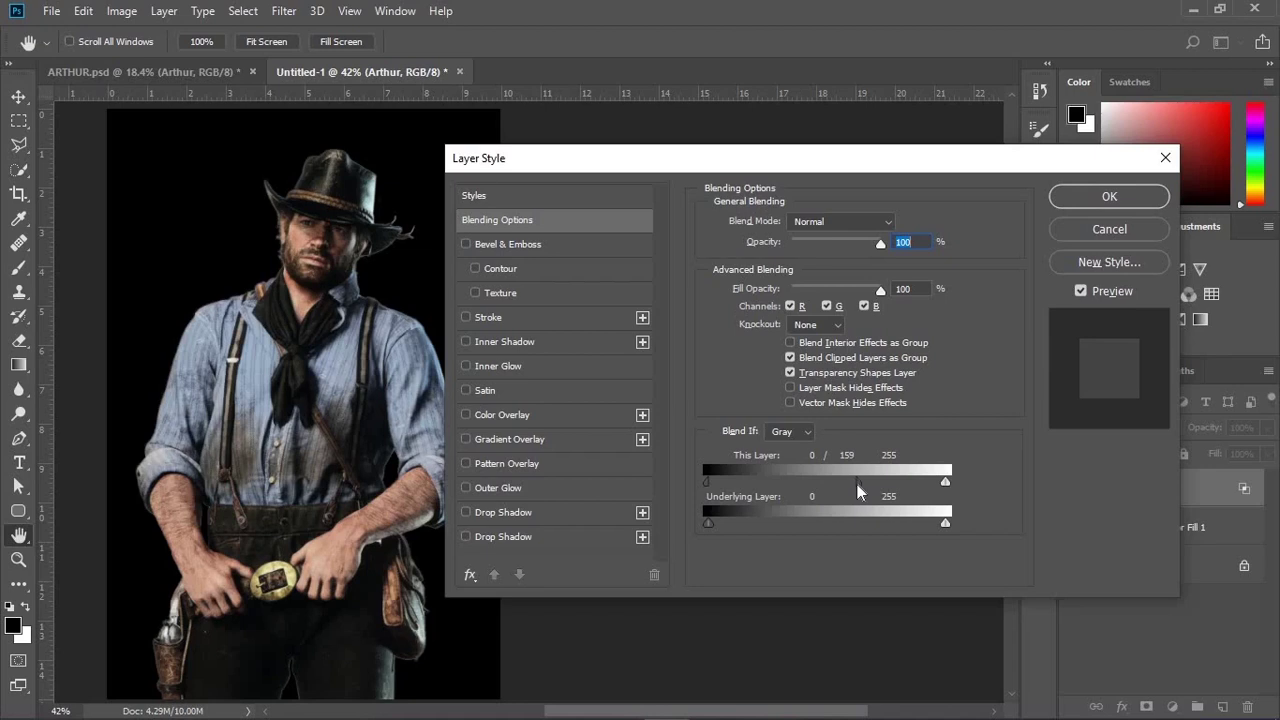
pyautogui.click(1065, 198)
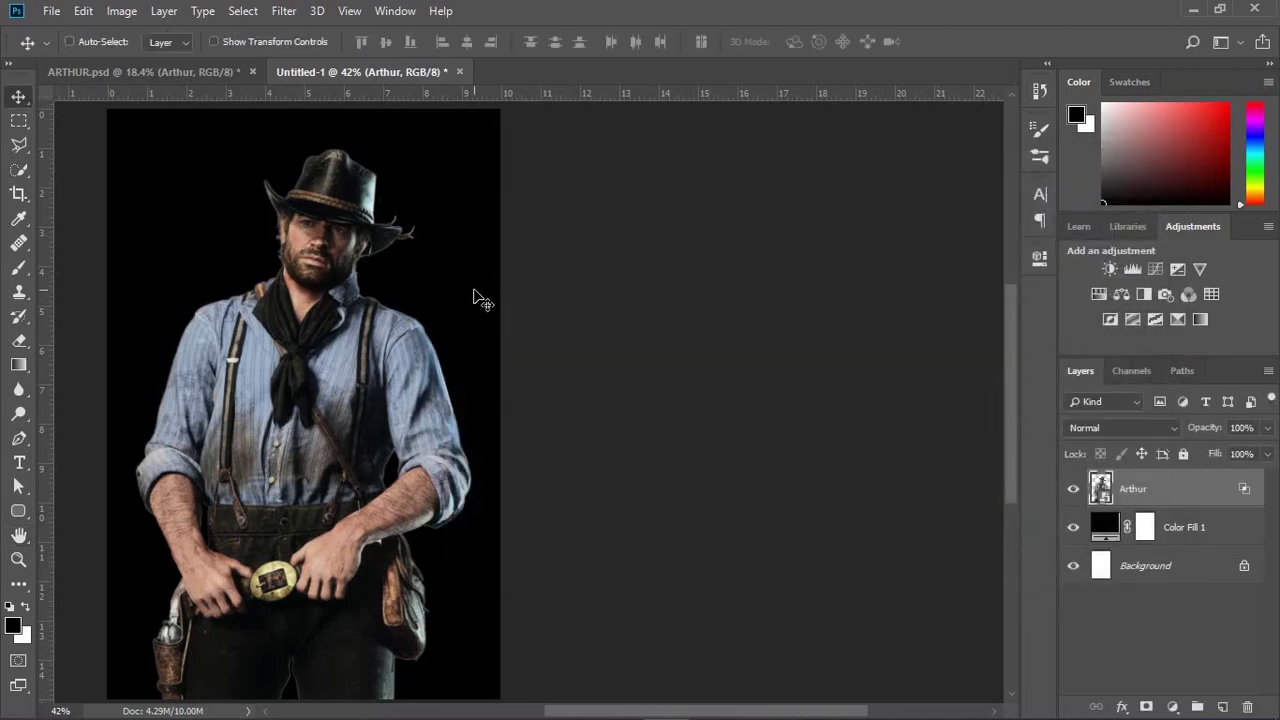
pyautogui.hscroll(-5, 474, 292)
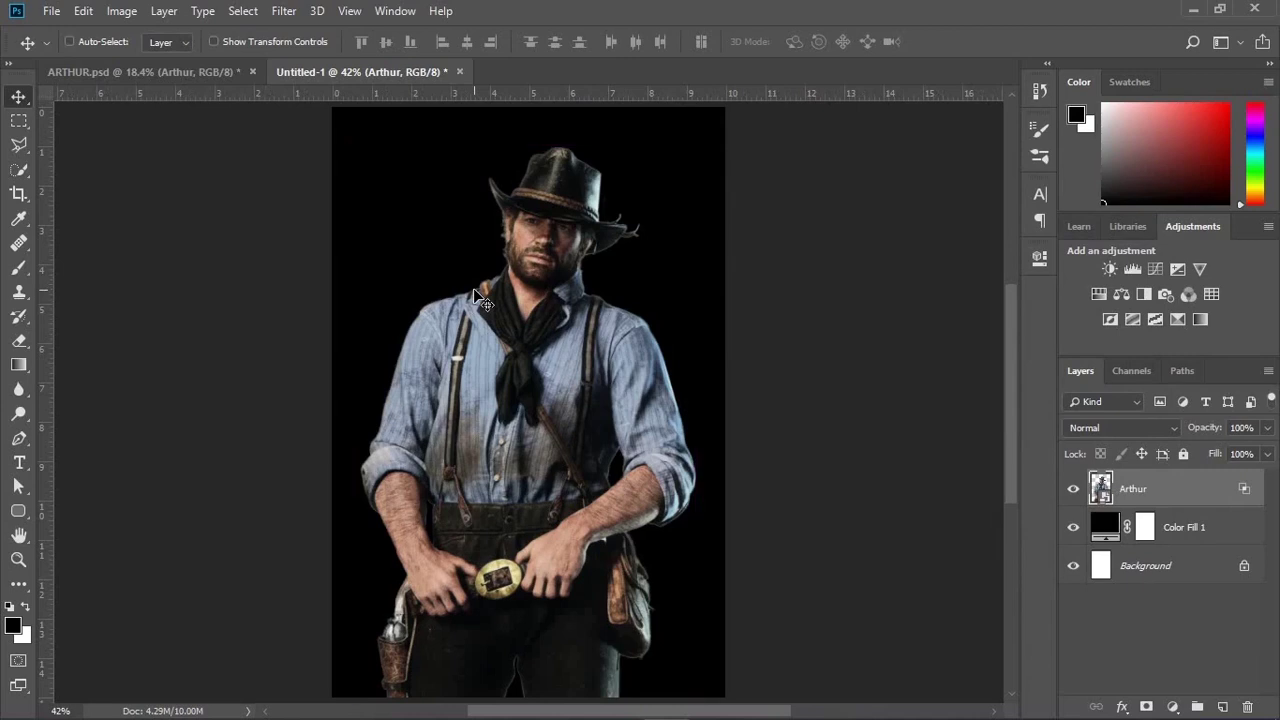
pyautogui.press('ctrl')
# Step: Add a Curves adjustment layer clipped to the Arthur layer
pyautogui.click(1170, 706)
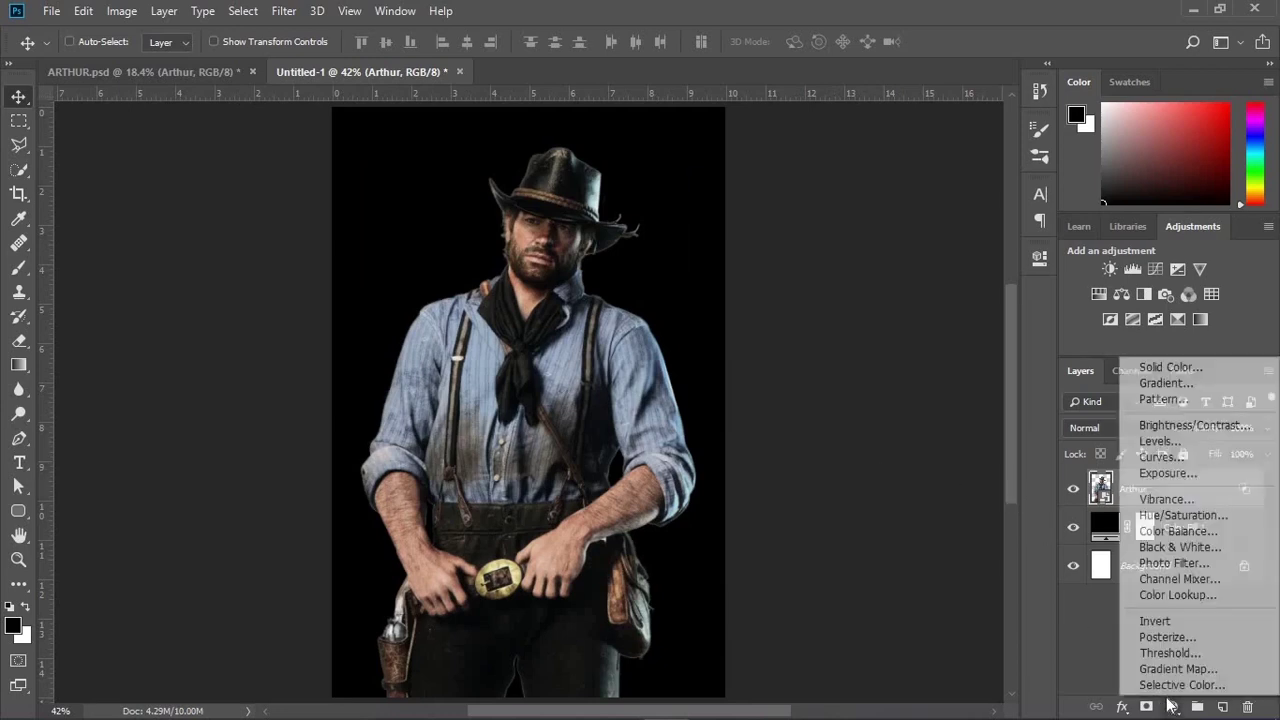
pyautogui.click(1162, 458)
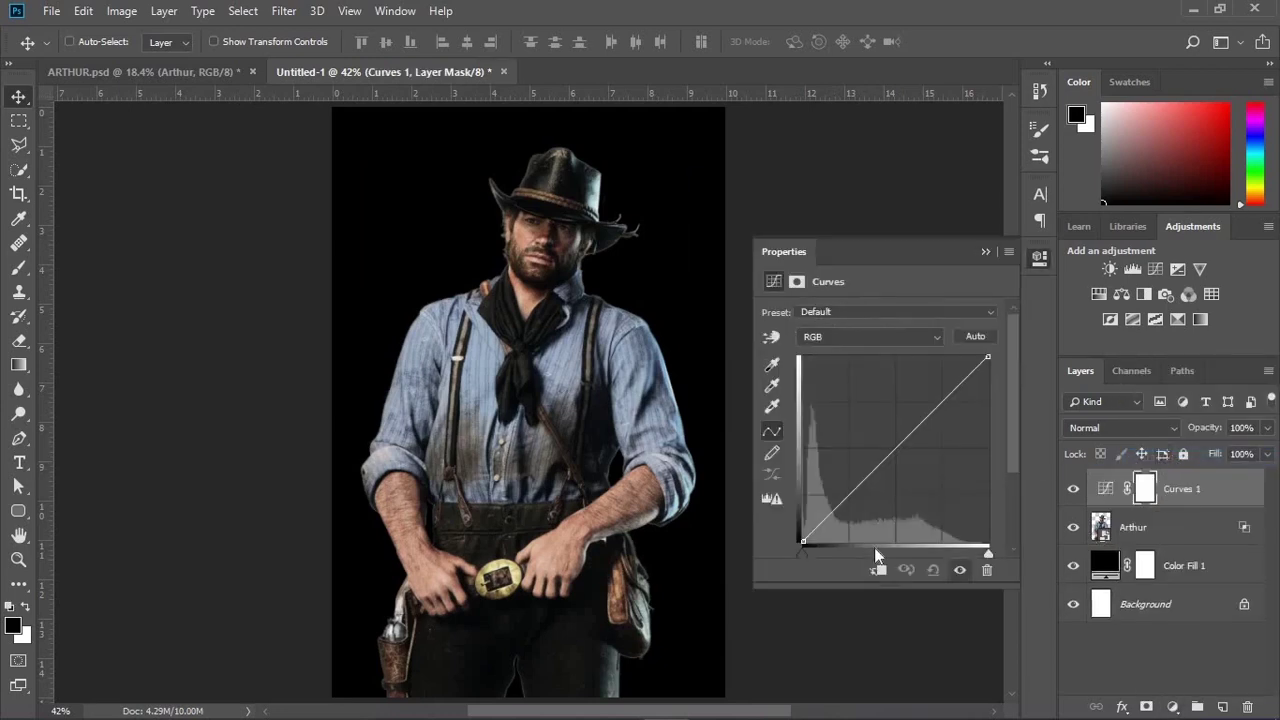
pyautogui.click(877, 571)
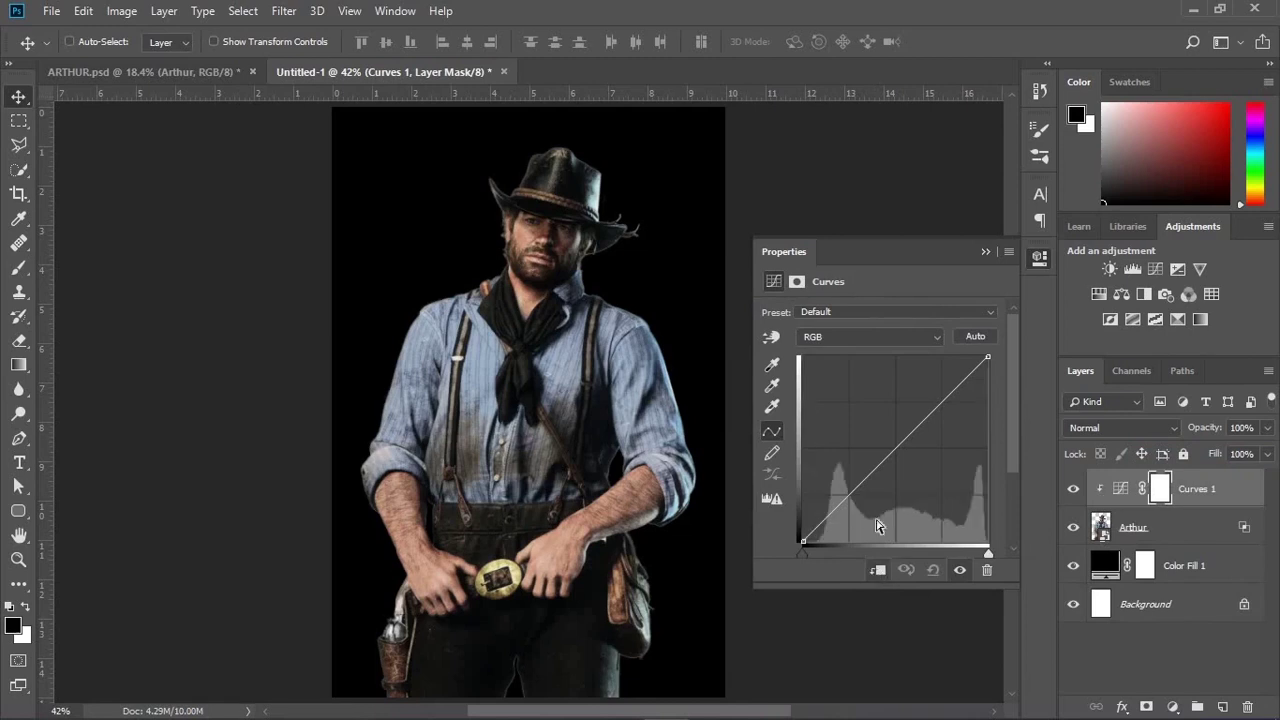
# Step: Shape the RGB curve into a gentle S that slightly darkens the figure's shadows and brightens its highlights
pyautogui.click(773, 338)
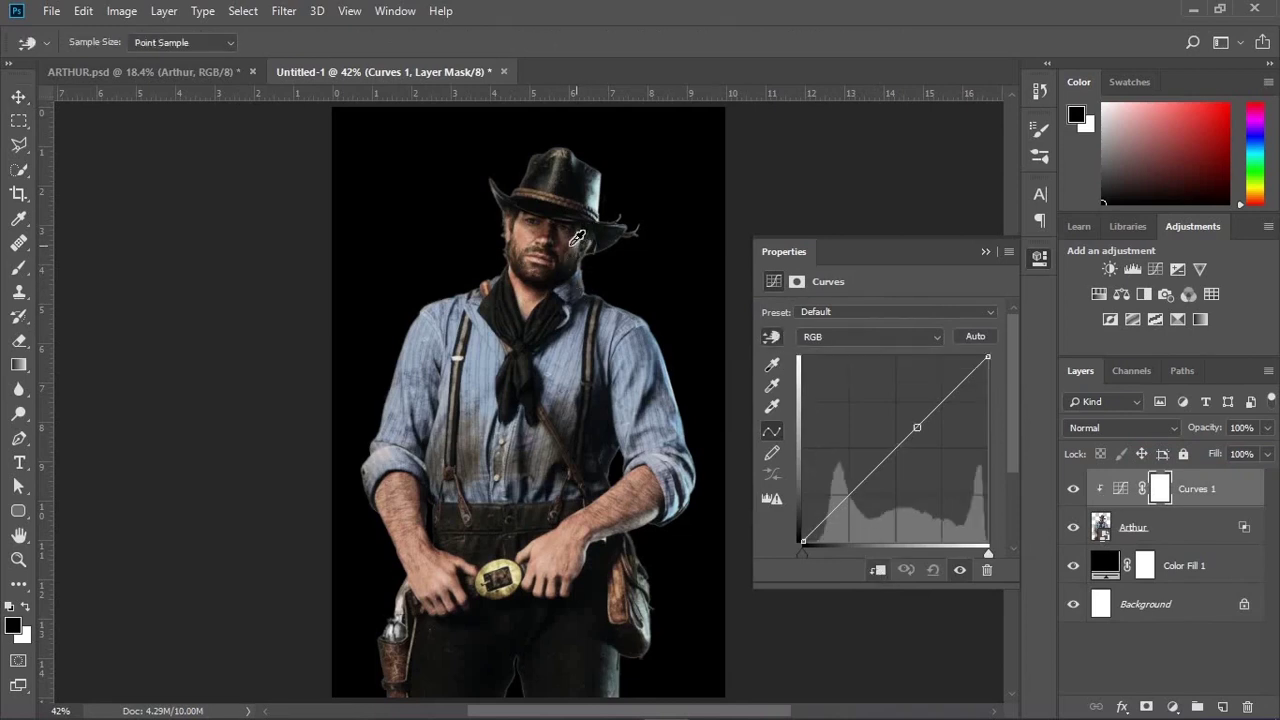
pyautogui.moveTo(574, 241); pyautogui.dragTo(573, 237)
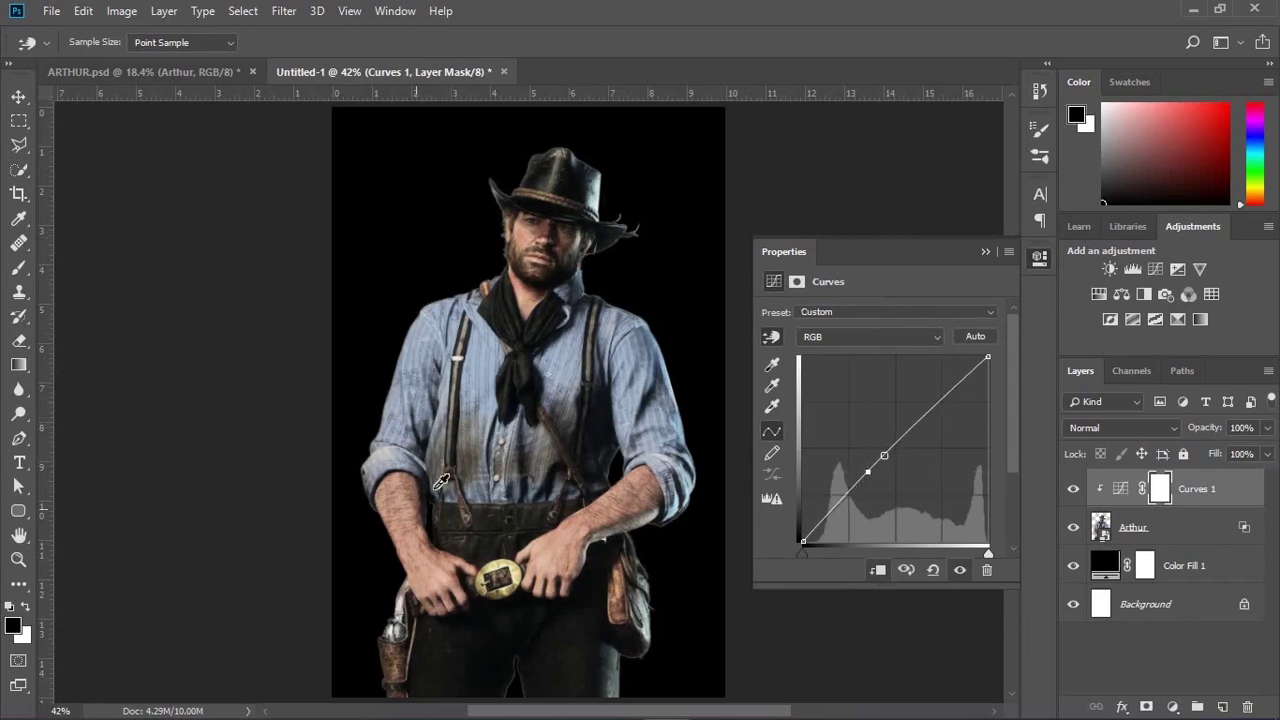
pyautogui.moveTo(472, 448); pyautogui.dragTo(472, 458)
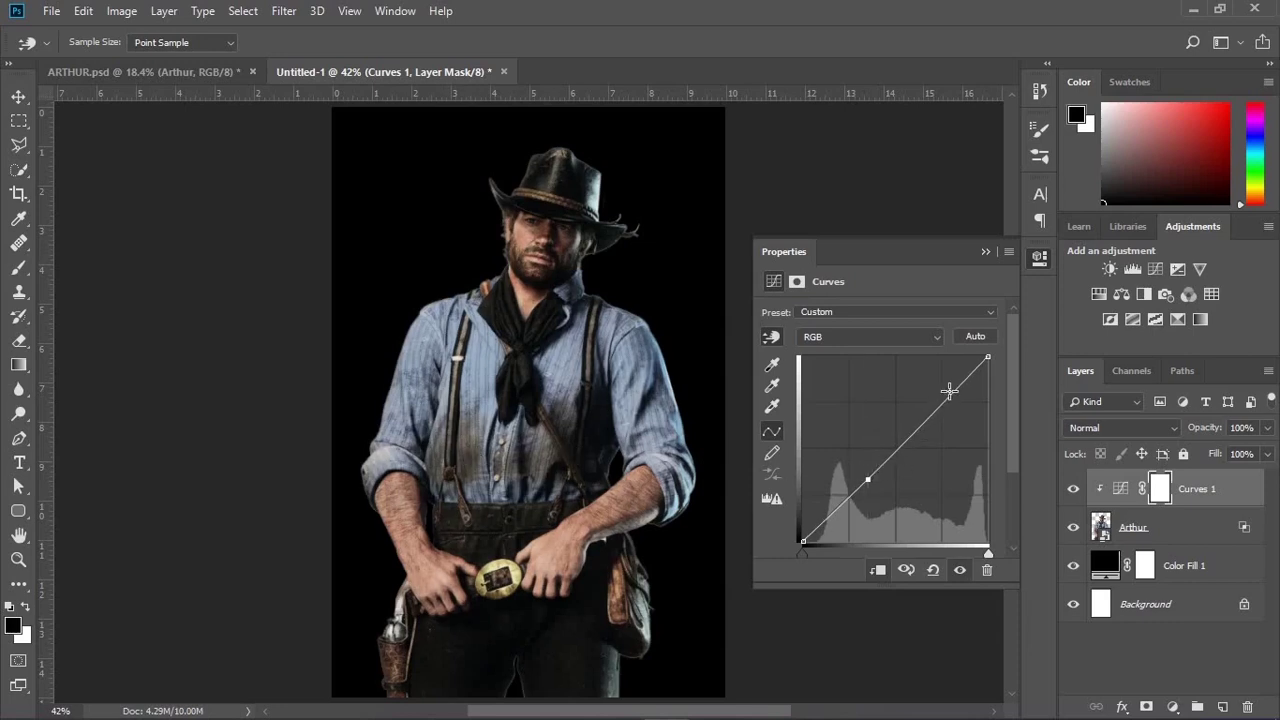
pyautogui.moveTo(949, 390); pyautogui.dragTo(944, 386)
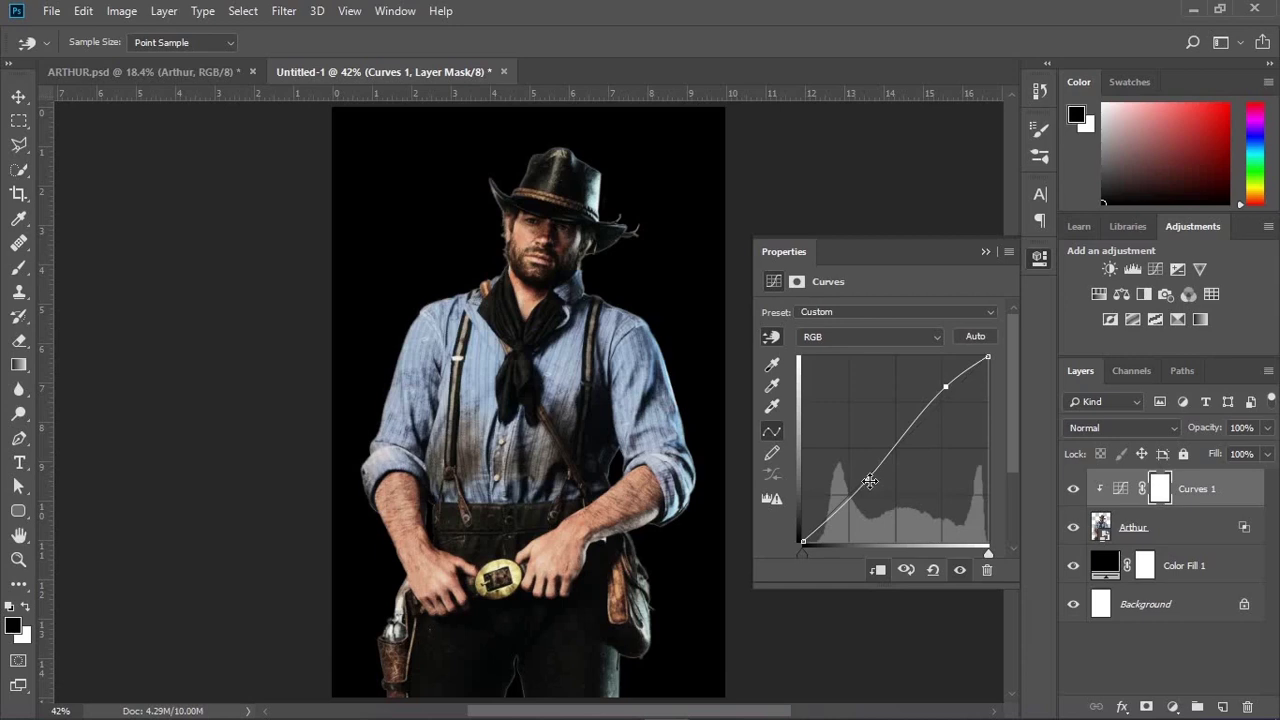
pyautogui.moveTo(870, 481); pyautogui.dragTo(851, 498)
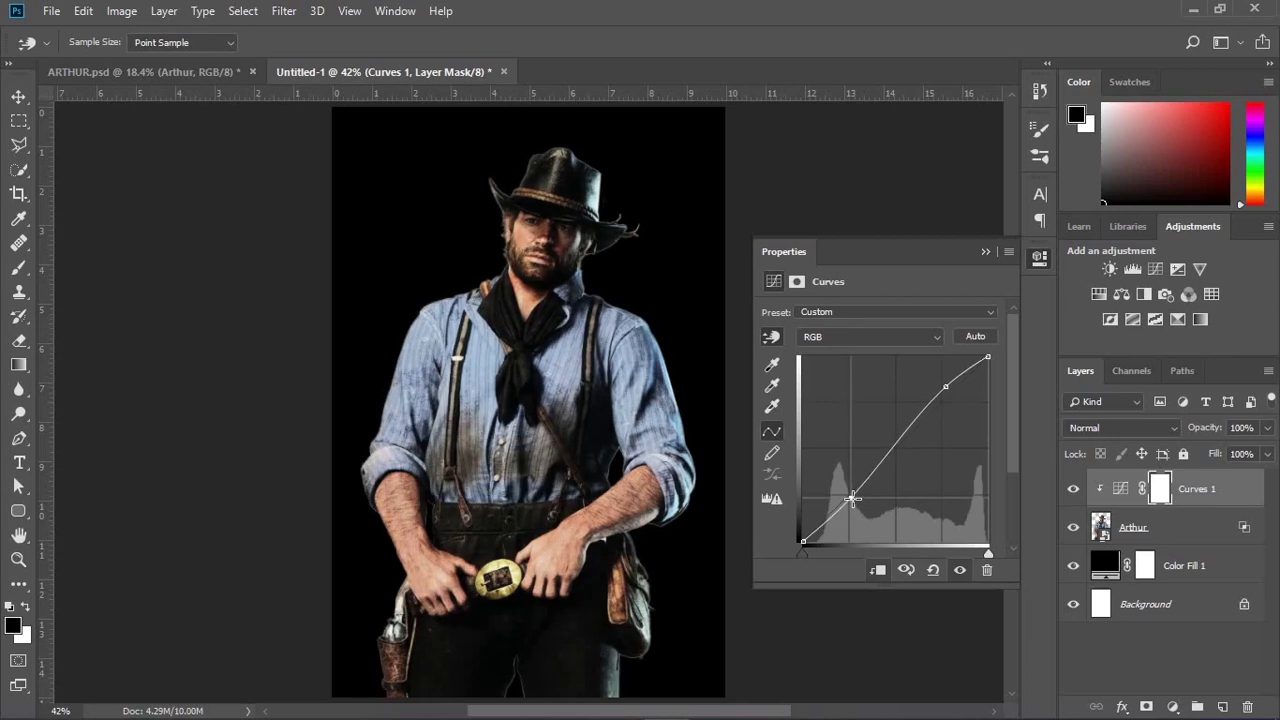
pyautogui.moveTo(851, 498); pyautogui.dragTo(850, 495)
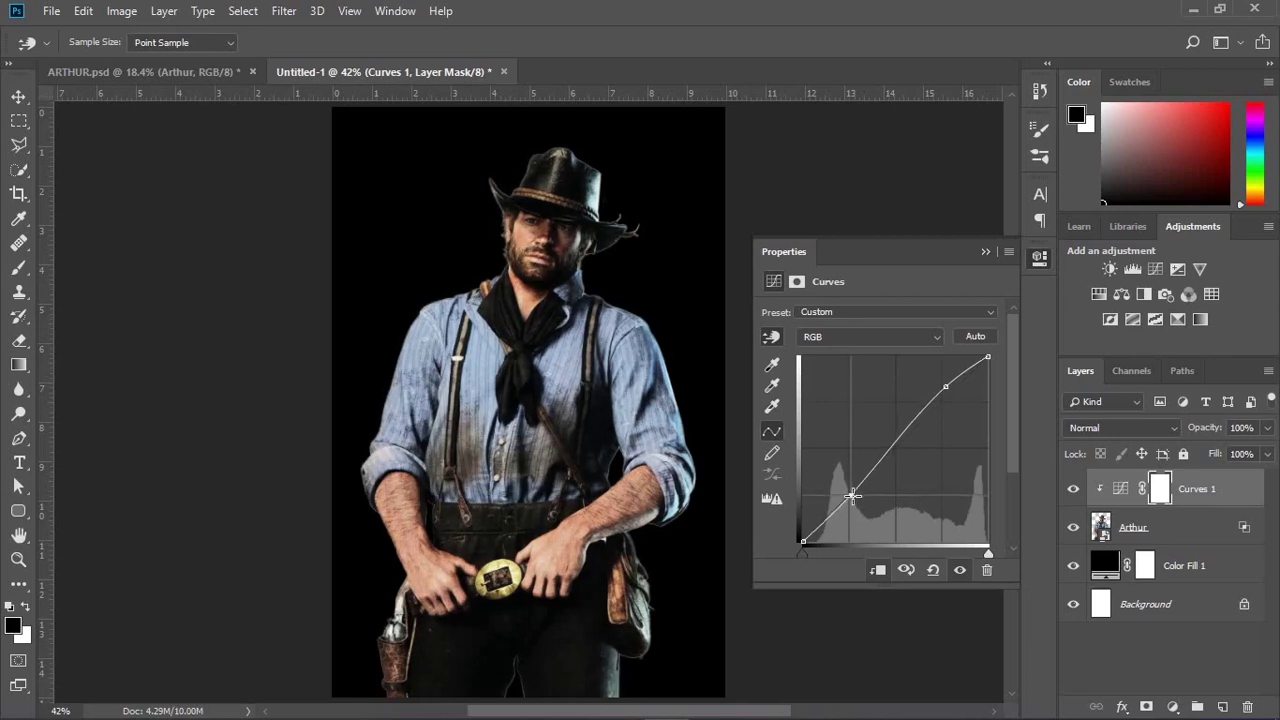
pyautogui.moveTo(948, 385); pyautogui.dragTo(954, 385)
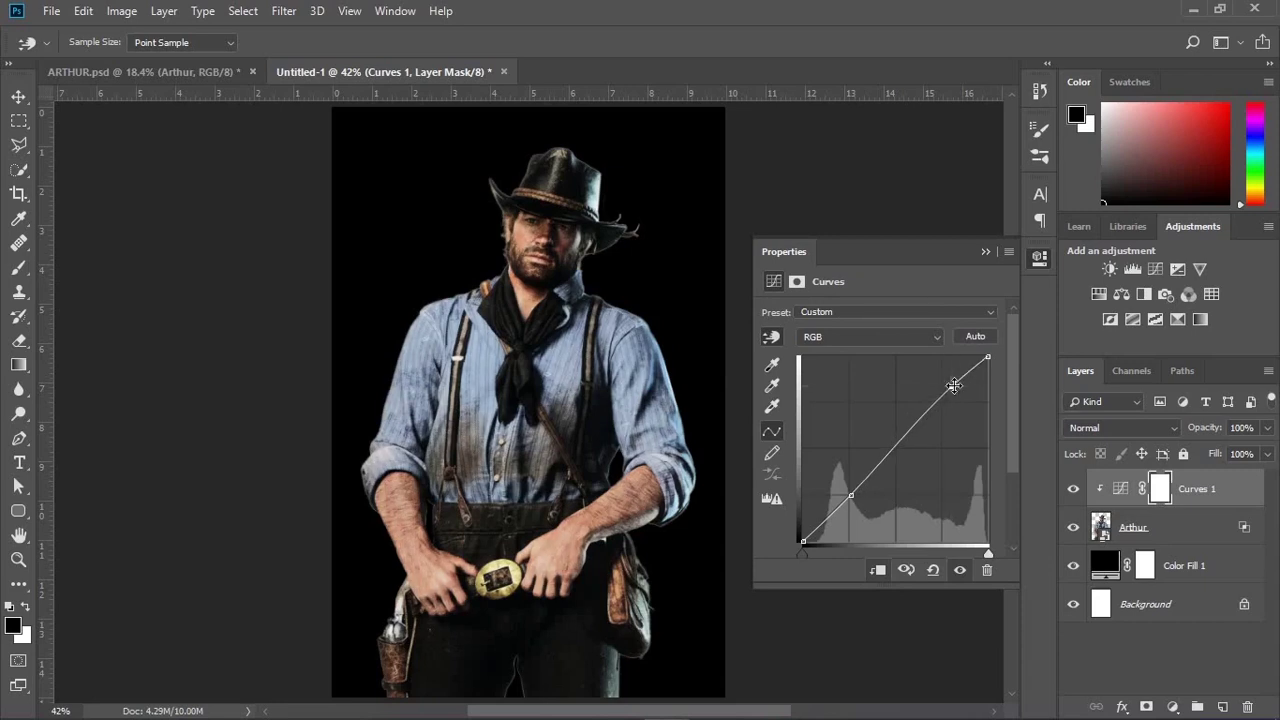
# Step: Compare the figure with the Curves adjustment hidden and shown, and examine the trouser edges around the gap between the legs
pyautogui.click(986, 252)
pyautogui.click(1072, 497)
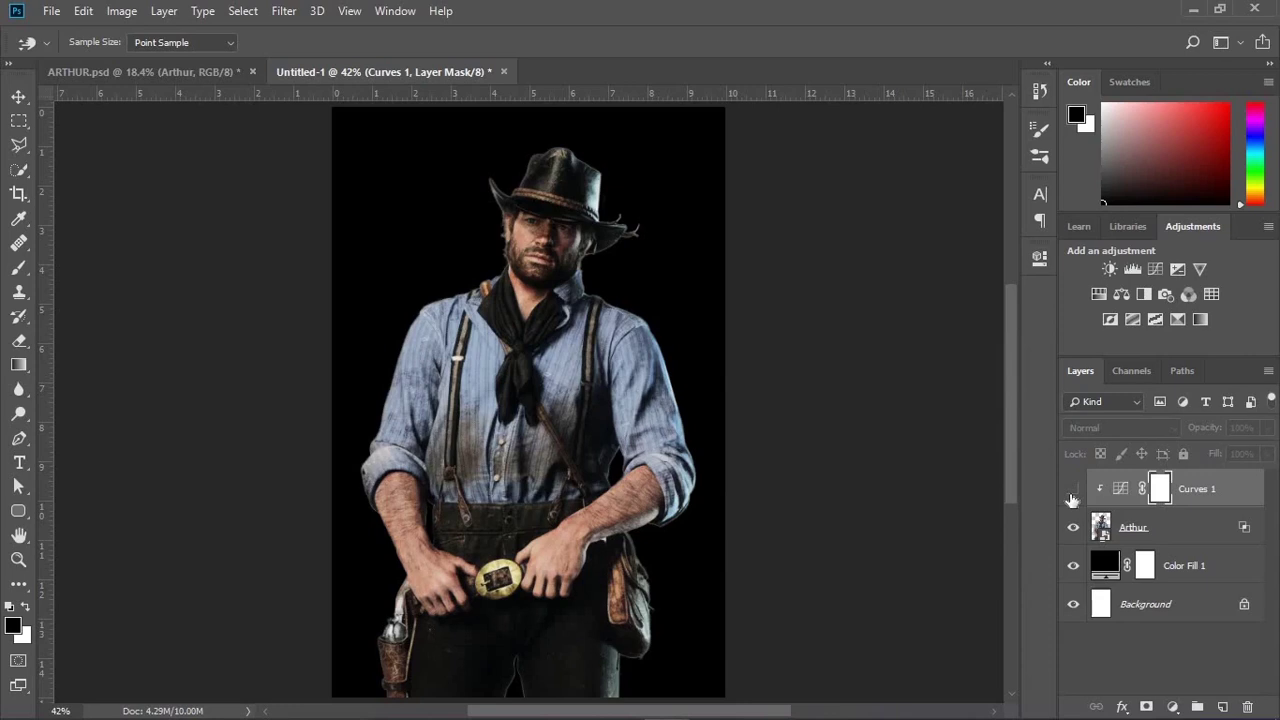
pyautogui.click(1072, 497)
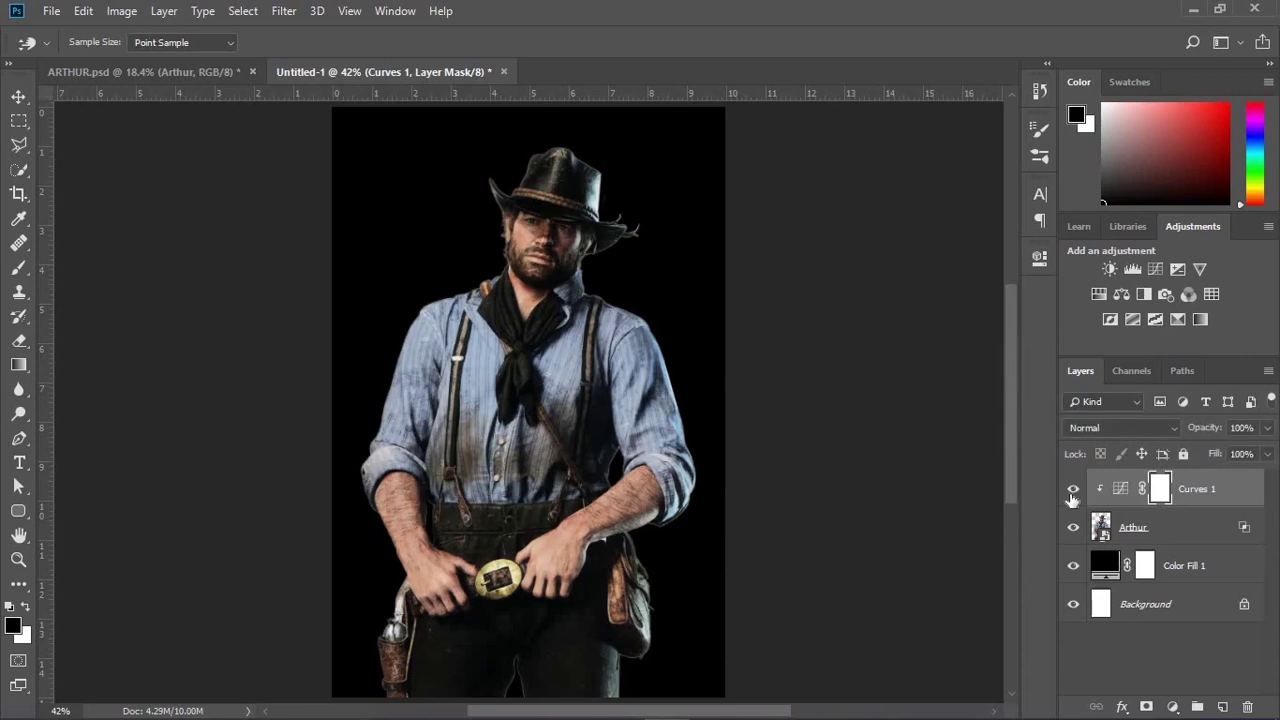
pyautogui.moveTo(498, 619); pyautogui.dragTo(565, 449)
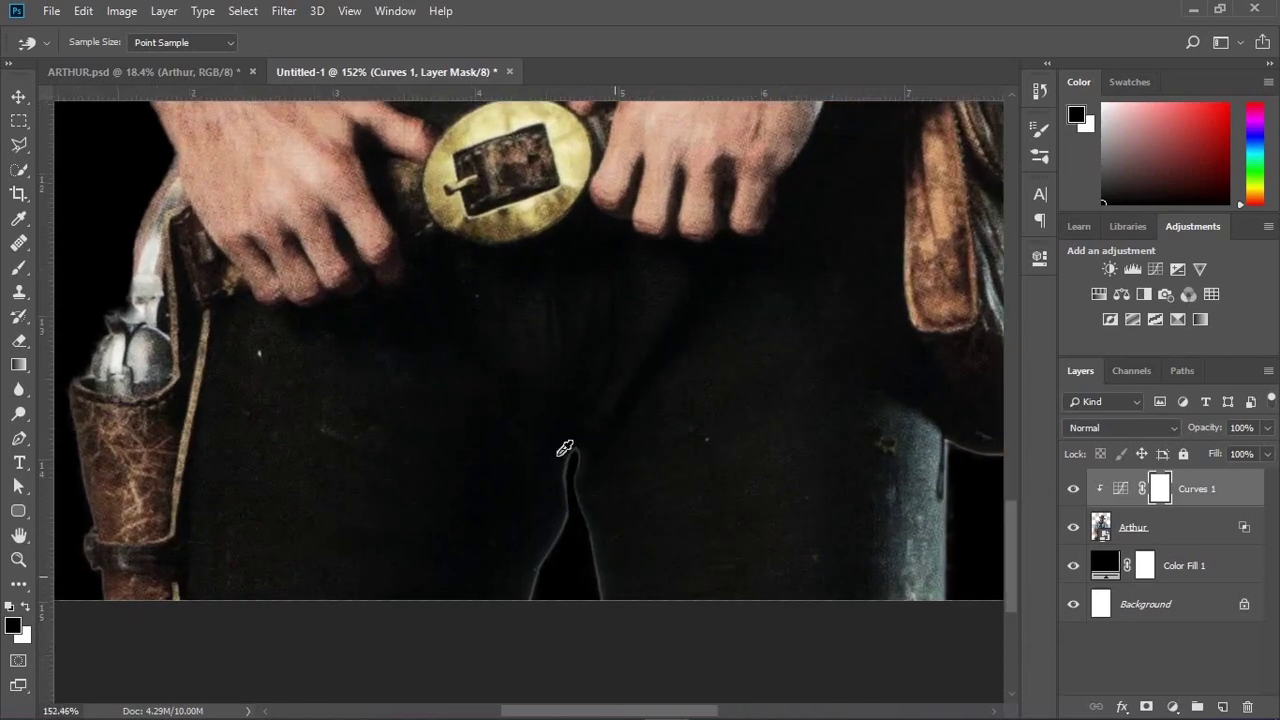
# Step: Add a new layer named Fill above the Curves adjustment and clip it to the Arthur layer
pyautogui.moveTo(749, 511); pyautogui.dragTo(534, 511)
pyautogui.moveTo(623, 414); pyautogui.dragTo(620, 472)
pyautogui.moveTo(622, 150); pyautogui.dragTo(740, 228)
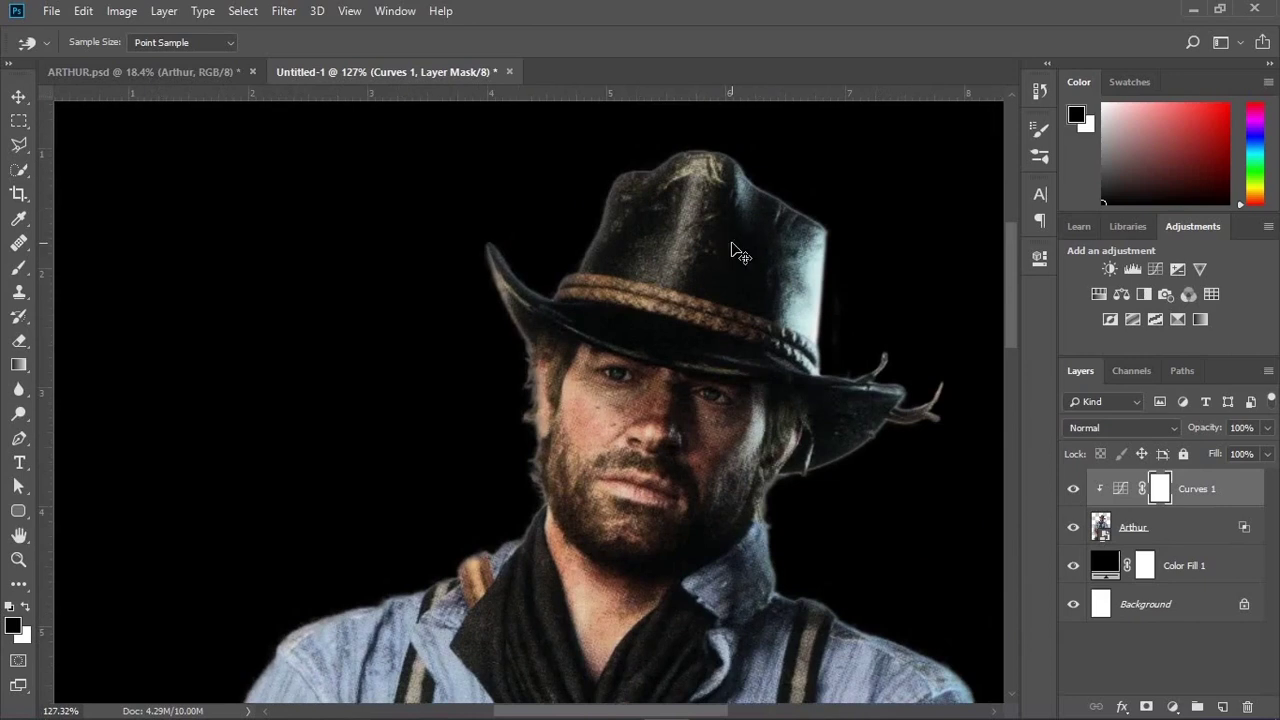
pyautogui.press('v')
pyautogui.hotkey('ctrl', '0')
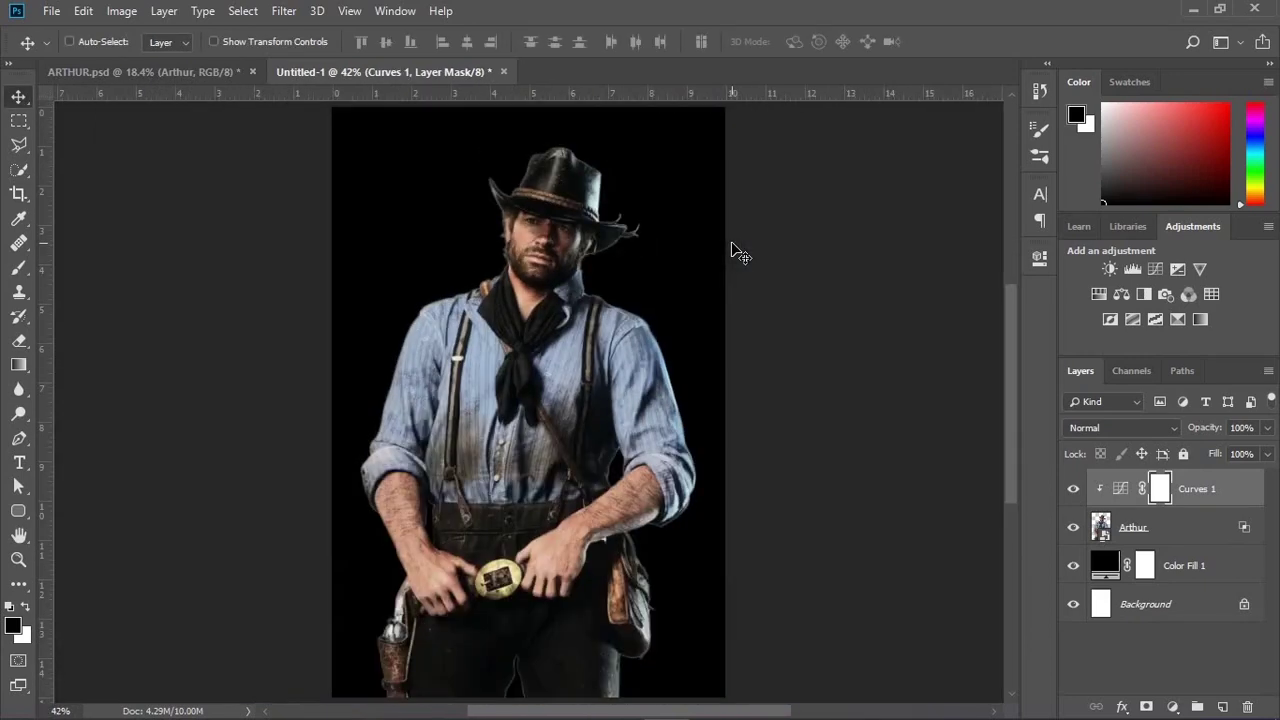
pyautogui.click(1221, 708)
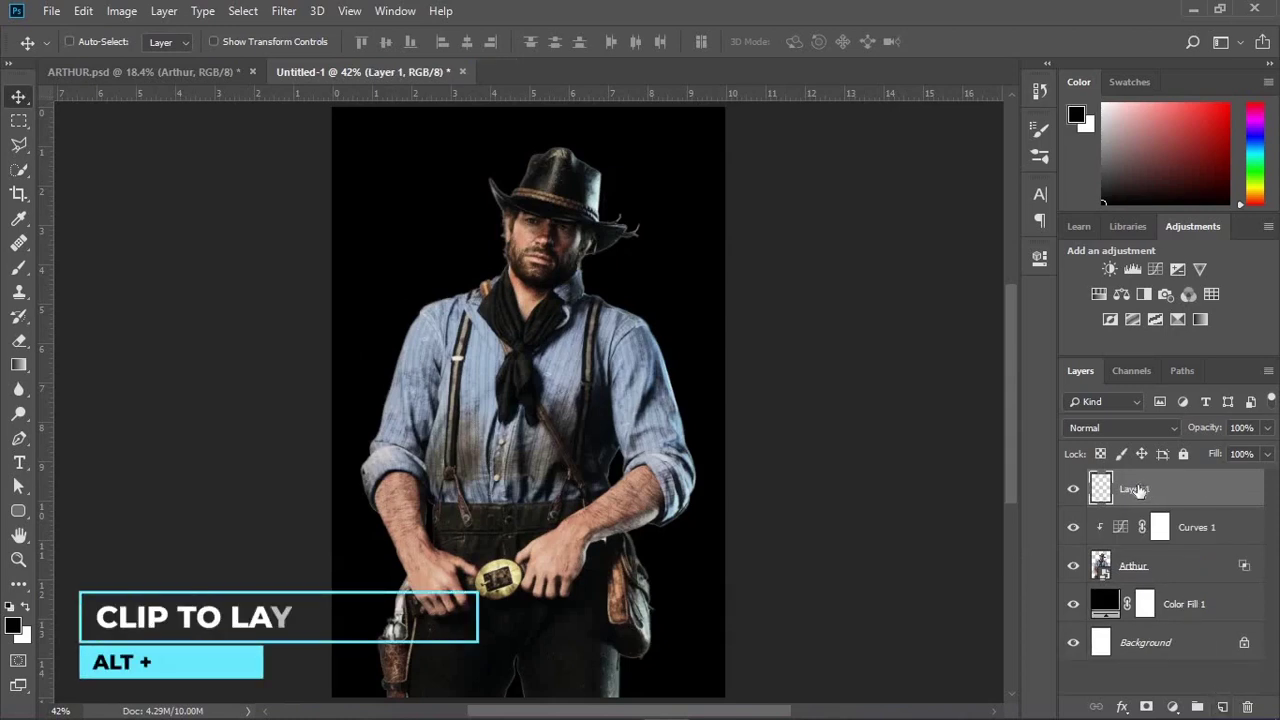
pyautogui.doubleClick(1136, 488)
pyautogui.write('Fill')
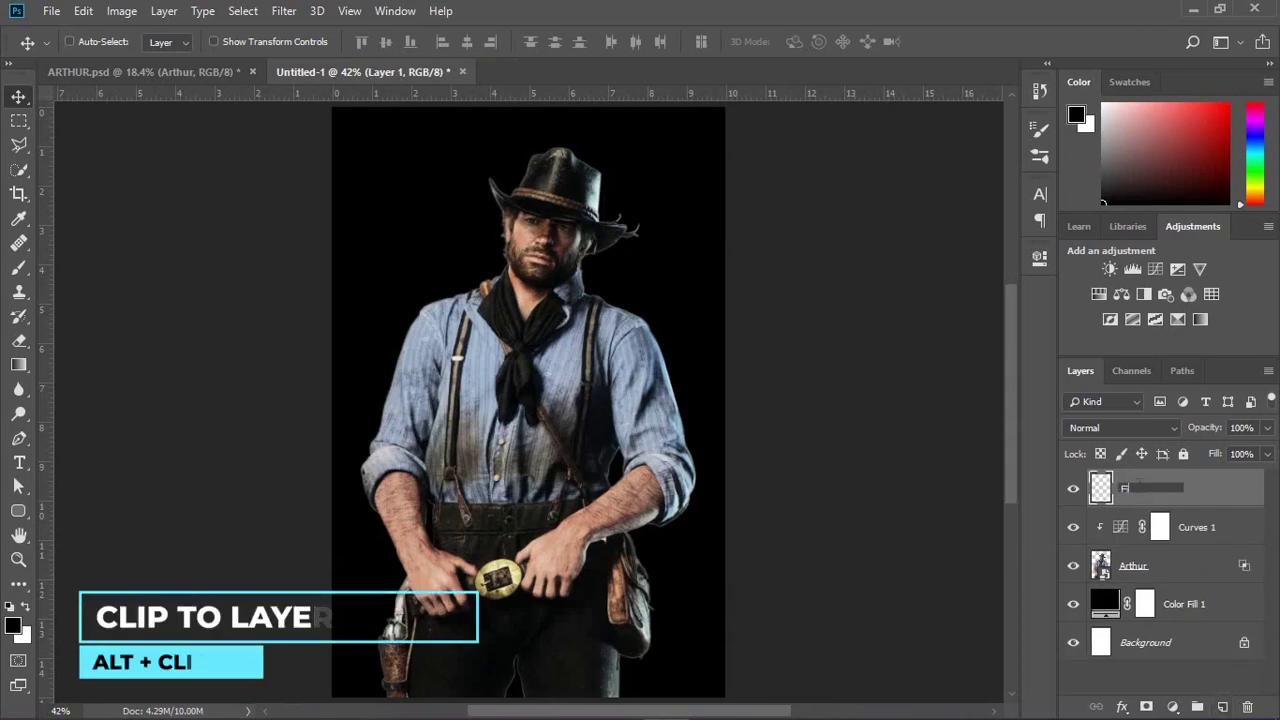
pyautogui.press('Return')
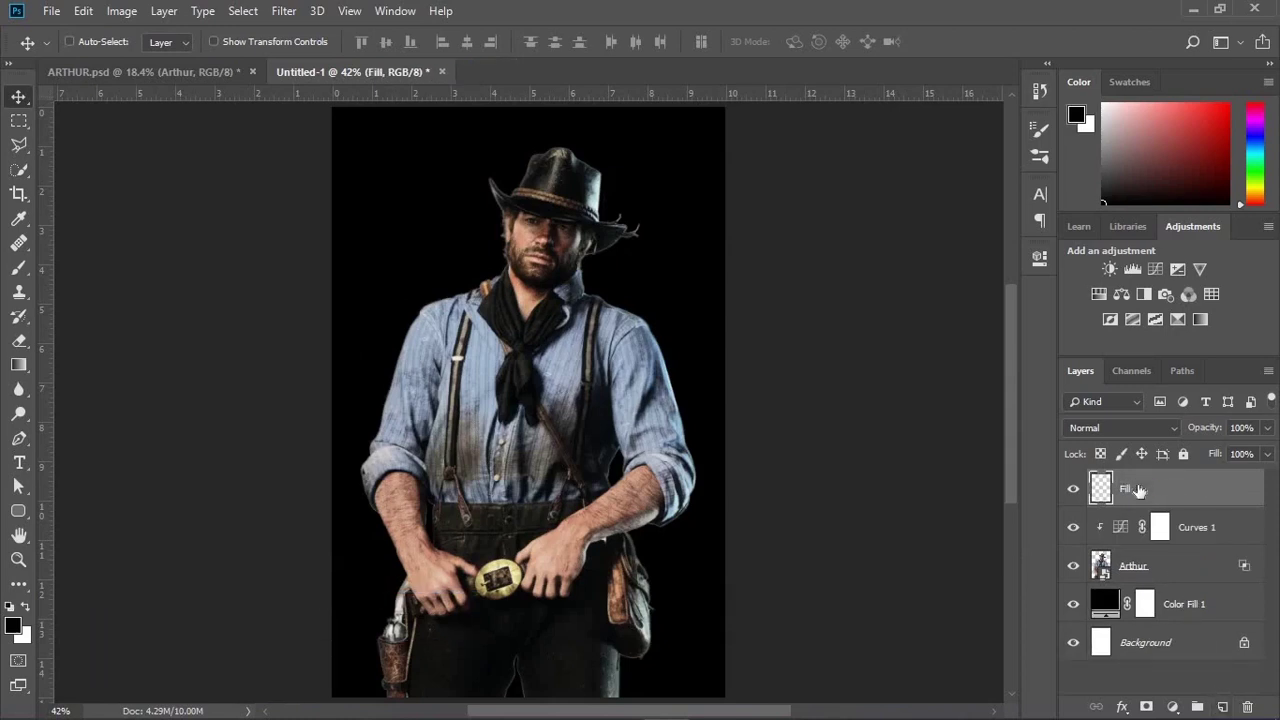
pyautogui.keyDown('alt'); pyautogui.click(1196, 507); pyautogui.keyUp('alt')
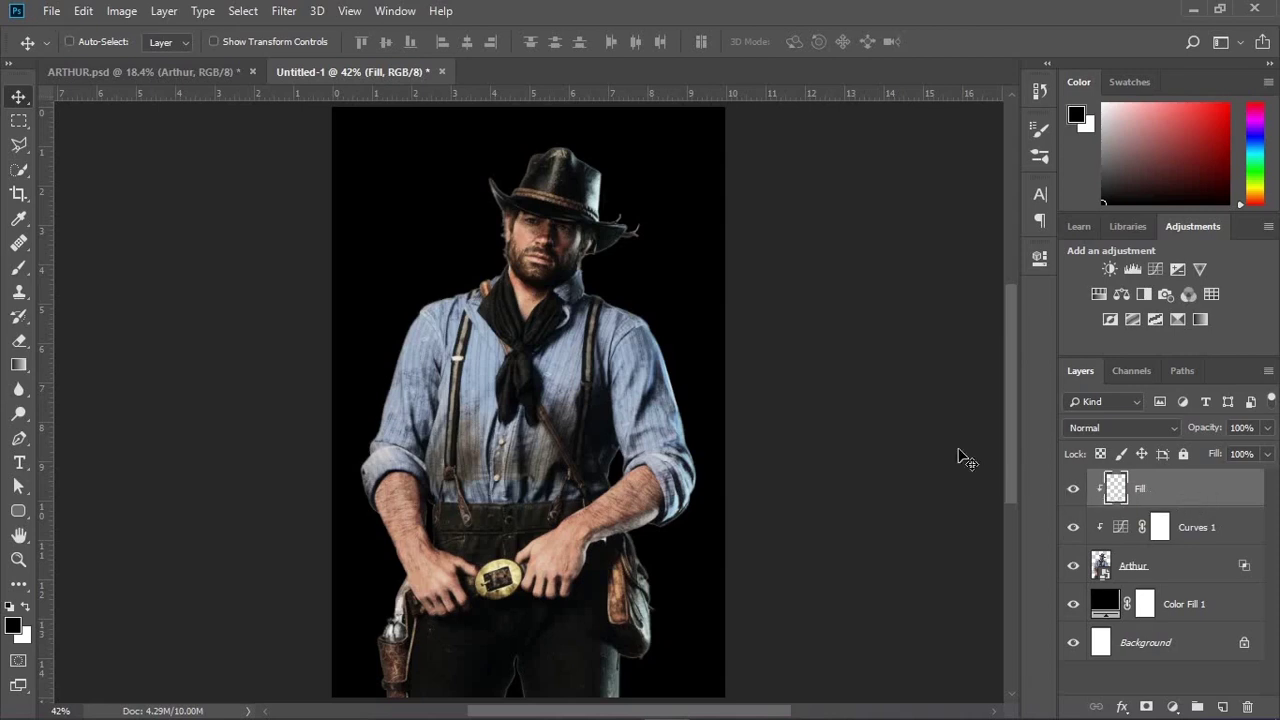
# Step: Set up a soft round black brush with 55 px diameter, 13% hardness and 30% flow for painting on the Fill layer
pyautogui.moveTo(556, 250); pyautogui.dragTo(615, 265)
pyautogui.click(18, 267)
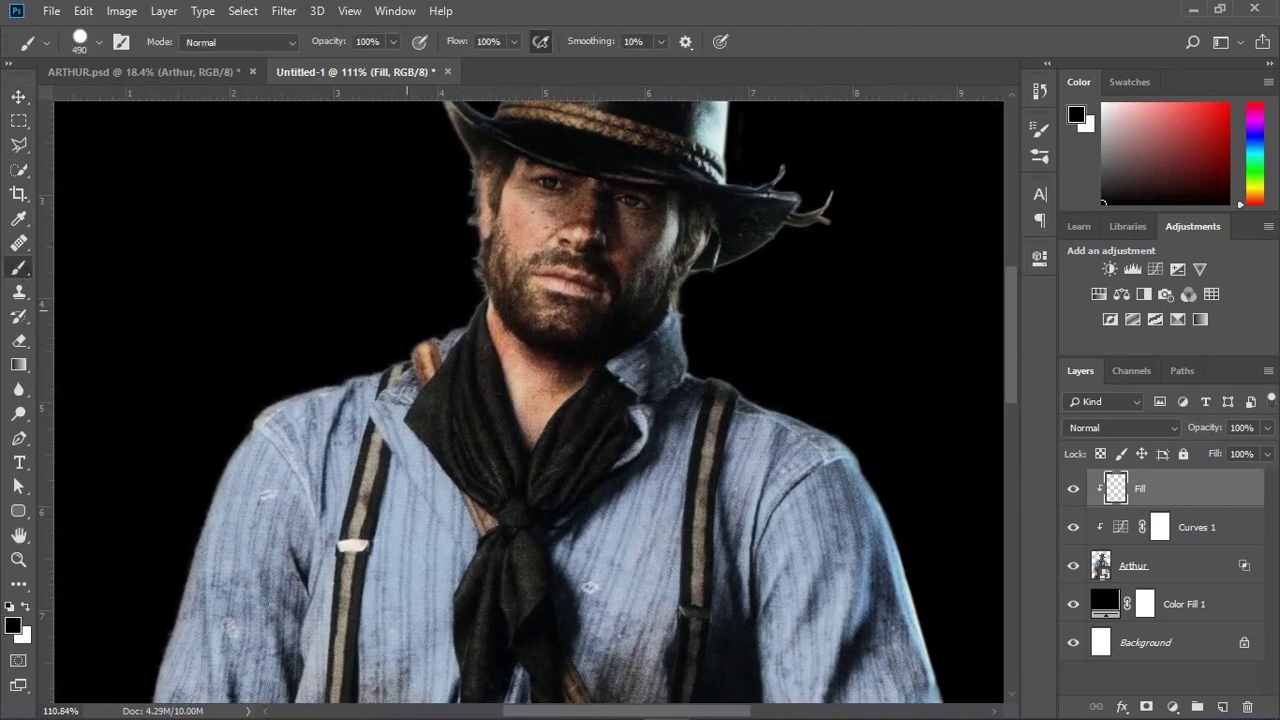
pyautogui.moveTo(579, 411); pyautogui.dragTo(380, 435)
pyautogui.moveTo(487, 369); pyautogui.dragTo(466, 376)
pyautogui.moveTo(409, 288); pyautogui.dragTo(414, 286)
pyautogui.moveTo(423, 329); pyautogui.dragTo(424, 330)
pyautogui.moveTo(372, 148); pyautogui.dragTo(372, 148)
pyautogui.moveTo(407, 271)
pyautogui.mouseDown()
pyautogui.moveTo(386, 163)
pyautogui.moveTo(381, 212)
pyautogui.moveTo(364, 216)
pyautogui.mouseUp()
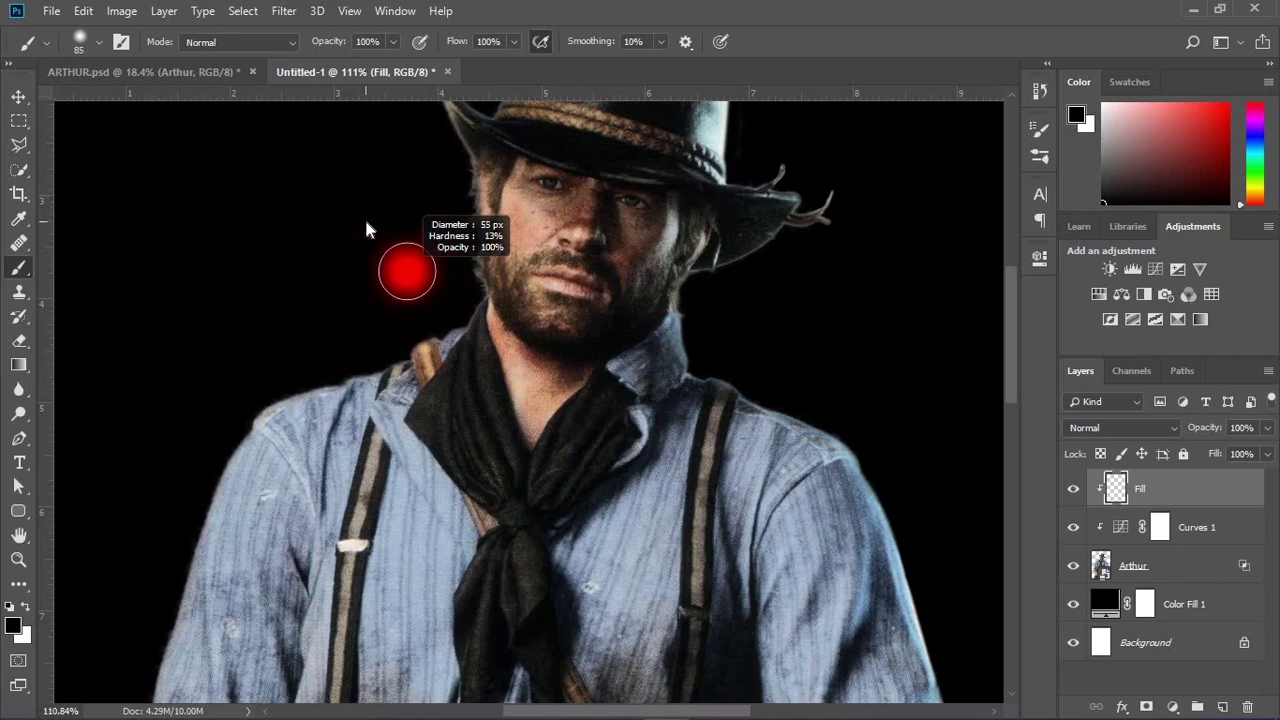
pyautogui.moveTo(480, 242); pyautogui.dragTo(493, 307)
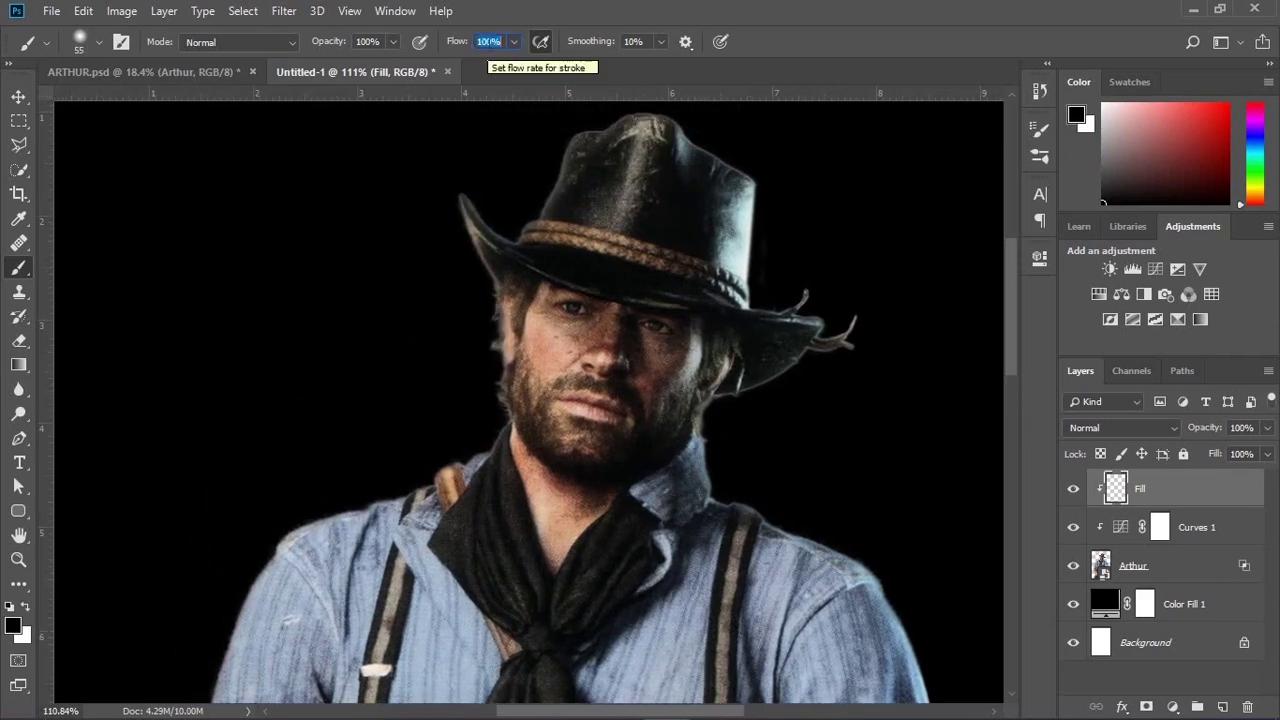
pyautogui.write('3')
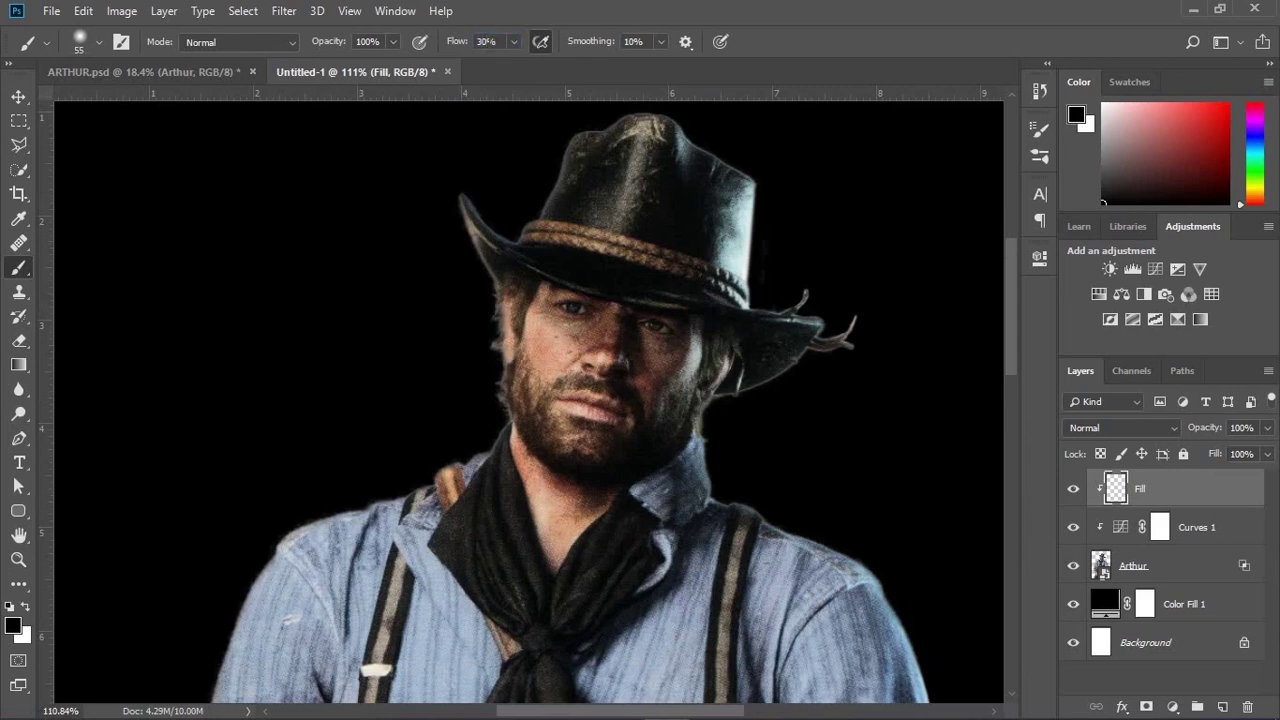
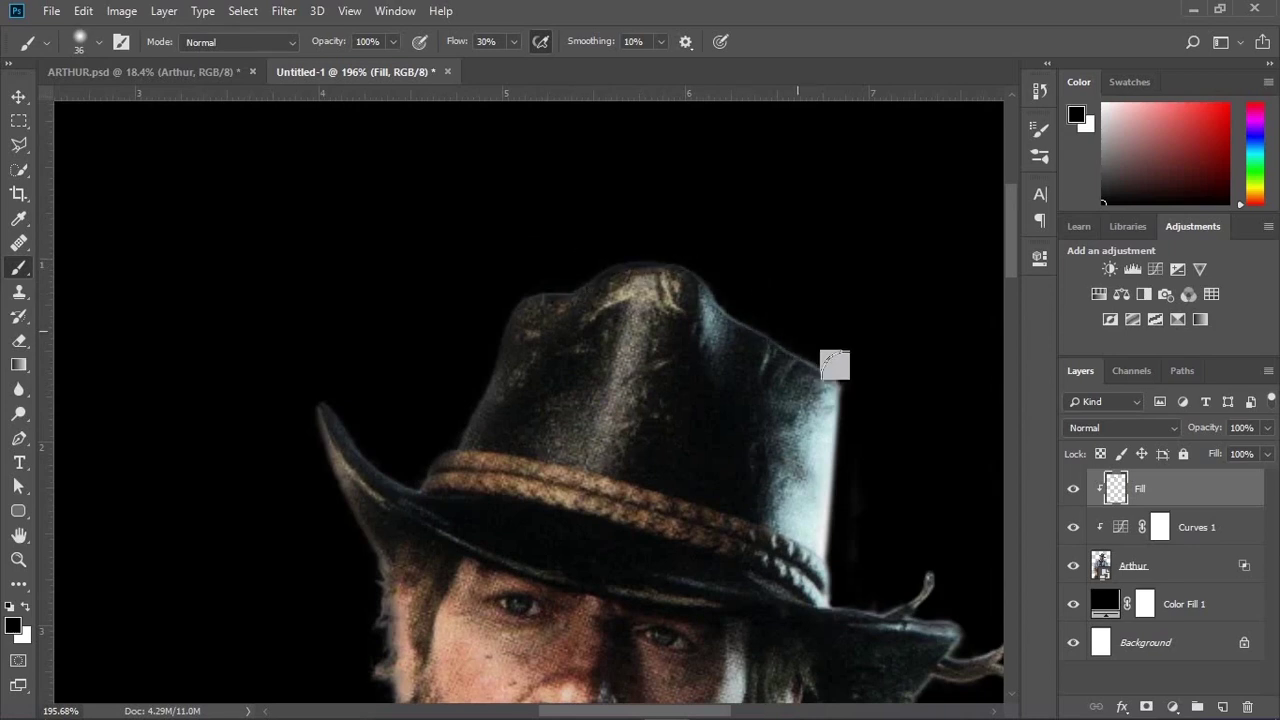
# Step: Paint black over the light fringe along the hat's crown and brim with a 36 px soft brush on the Fill layer
pyautogui.press('space')
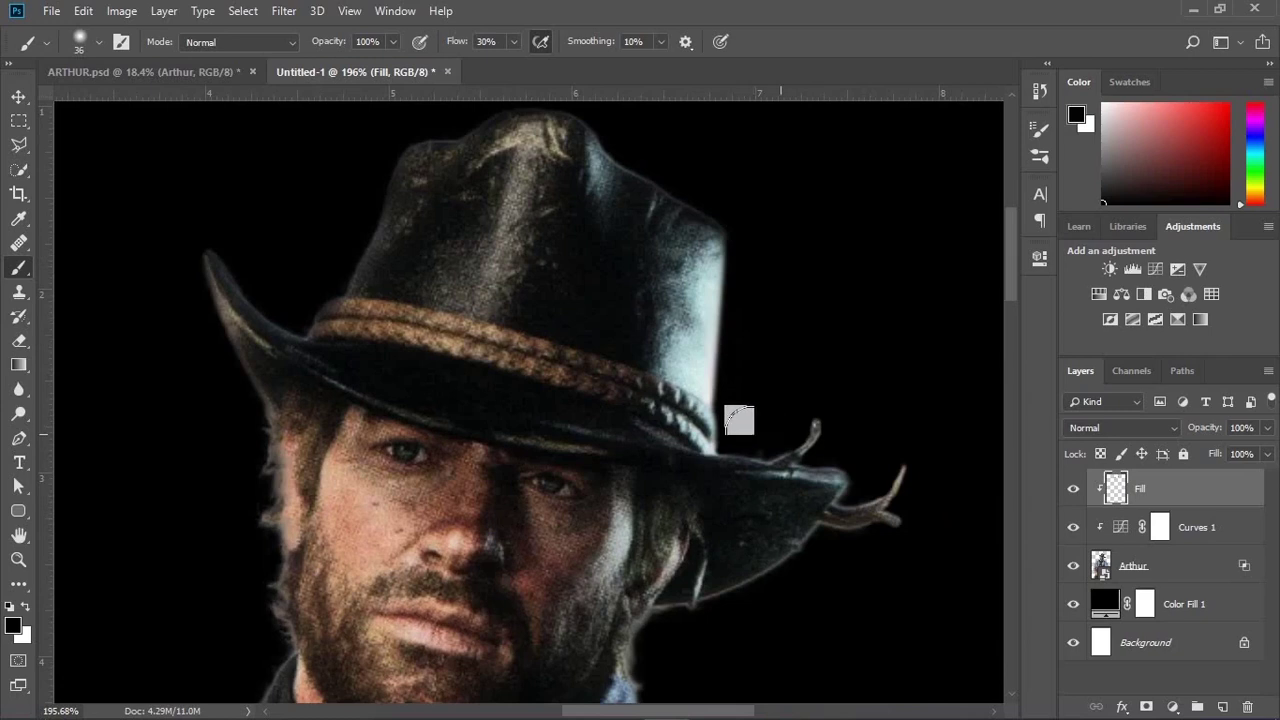
pyautogui.moveTo(826, 427); pyautogui.dragTo(843, 466)
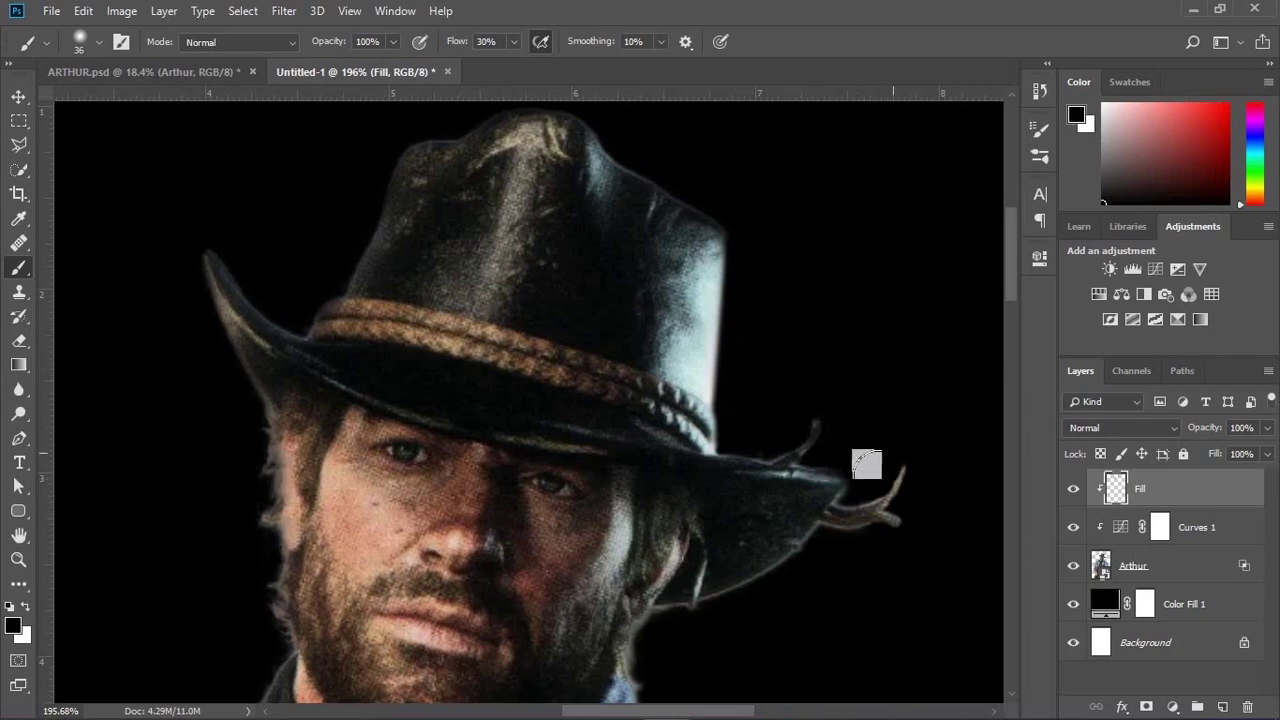
pyautogui.press('space')
pyautogui.moveTo(877, 530)
pyautogui.mouseDown()
pyautogui.moveTo(843, 374)
pyautogui.moveTo(760, 397)
pyautogui.moveTo(757, 414)
pyautogui.moveTo(677, 463)
pyautogui.moveTo(683, 451)
pyautogui.moveTo(609, 471)
pyautogui.moveTo(606, 500)
pyautogui.moveTo(684, 454)
pyautogui.mouseUp()
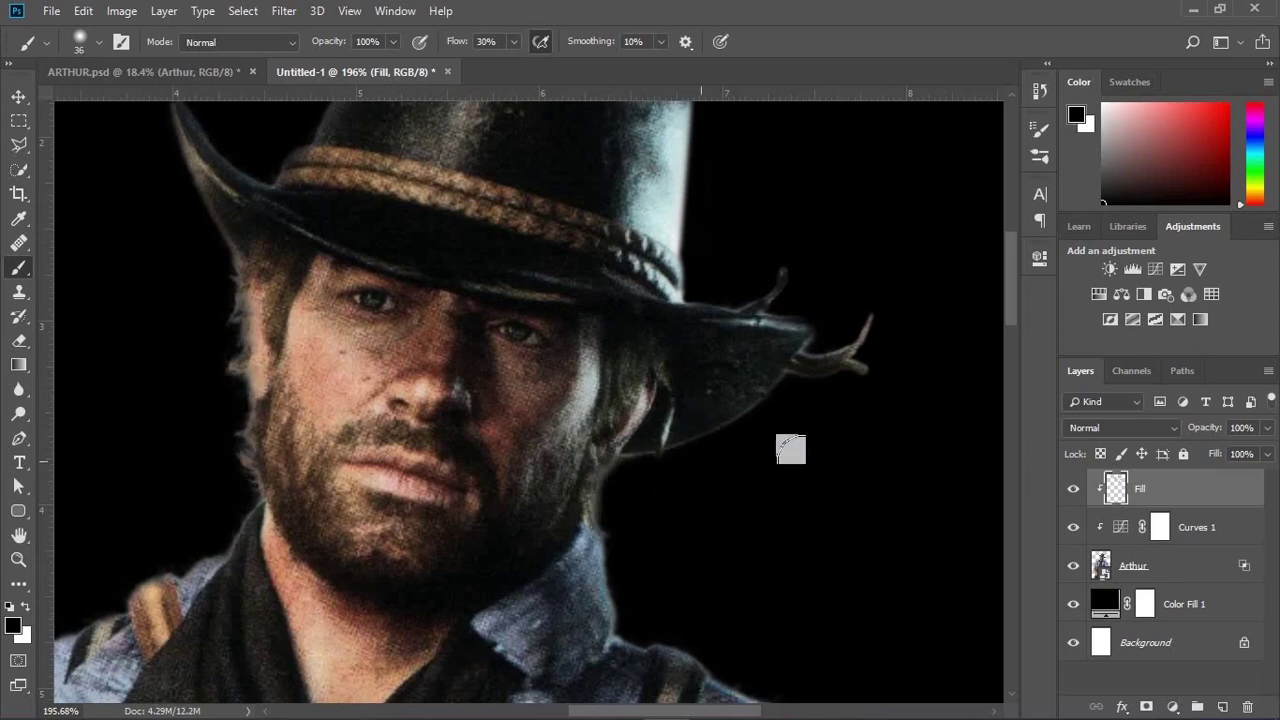
# Step: Darken the light fringe along the collar, shoulder and outer sleeve on the bright-lit side of the figure with the black brush
pyautogui.scroll(-5, 683, 349)
pyautogui.moveTo(544, 311)
pyautogui.mouseDown()
pyautogui.moveTo(571, 400)
pyautogui.moveTo(754, 471)
pyautogui.moveTo(586, 354)
pyautogui.moveTo(674, 401)
pyautogui.mouseUp()
pyautogui.moveTo(748, 528)
pyautogui.mouseDown()
pyautogui.moveTo(648, 354)
pyautogui.moveTo(711, 533)
pyautogui.moveTo(655, 385)
pyautogui.moveTo(611, 353)
pyautogui.moveTo(611, 326)
pyautogui.moveTo(630, 338)
pyautogui.moveTo(683, 512)
pyautogui.moveTo(588, 218)
pyautogui.mouseUp()
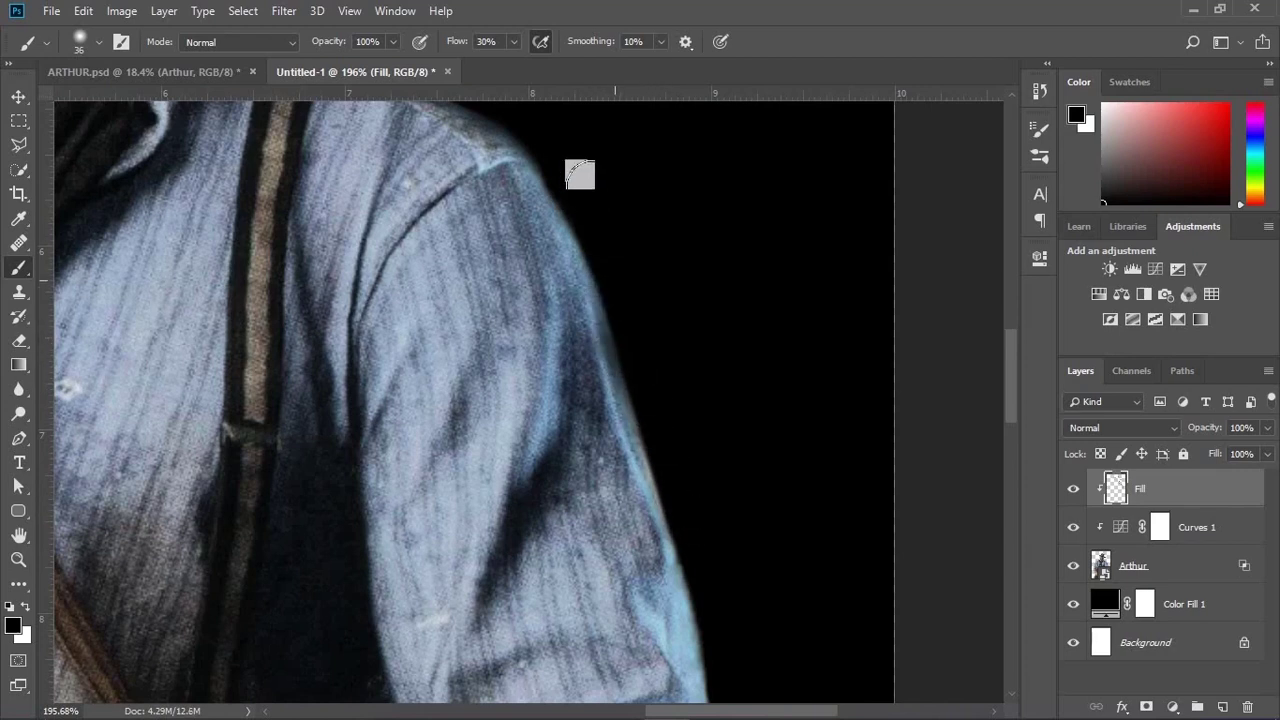
pyautogui.moveTo(679, 497); pyautogui.dragTo(580, 294)
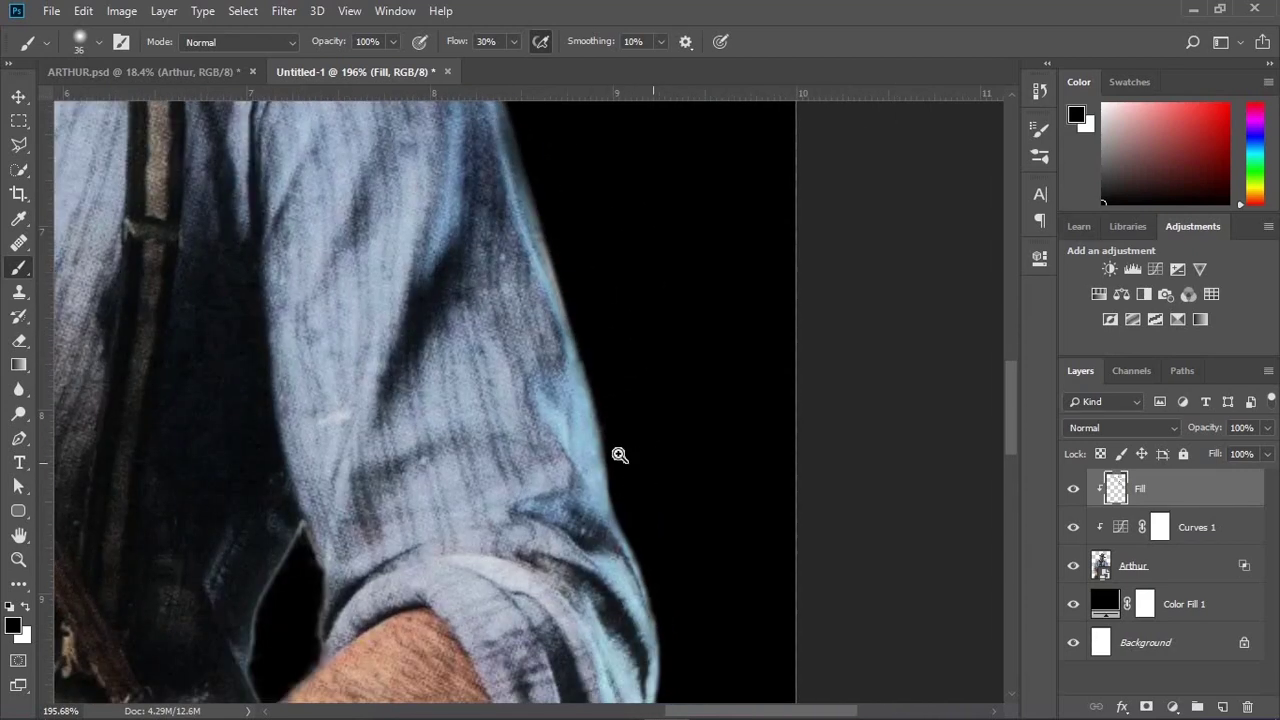
# Step: Reduce the brush to about 18 px and paint black over the light outline around the gap between the trouser legs
pyautogui.scroll(-5, 620, 451)
pyautogui.scroll(-3, 493, 427)
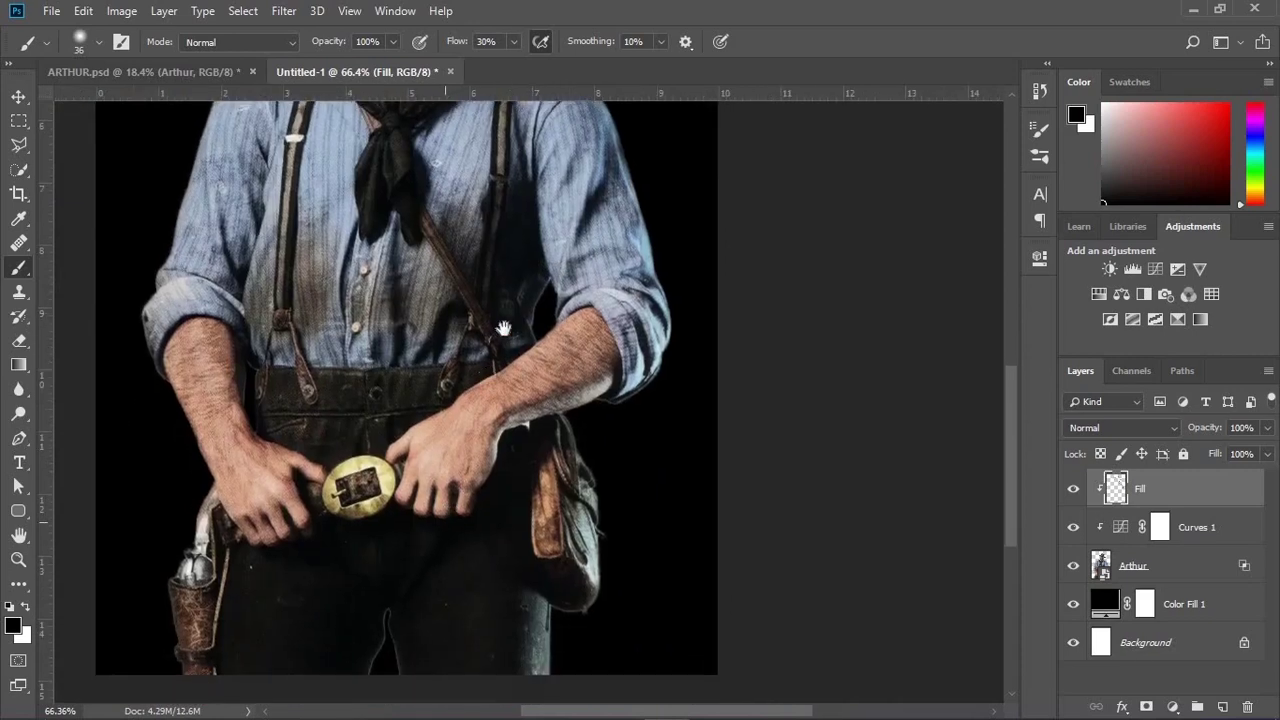
pyautogui.scroll(-4, 493, 427)
pyautogui.scroll(2, 498, 421)
pyautogui.scroll(4, 498, 421)
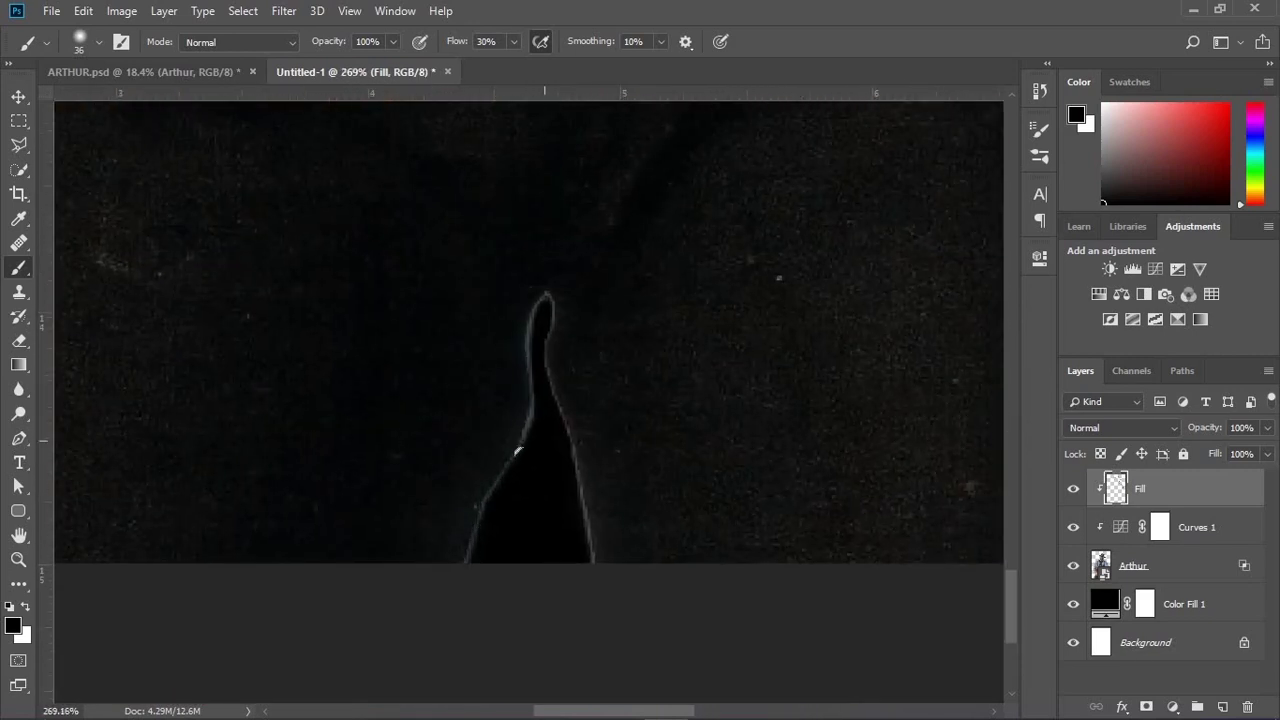
pyautogui.keyDown('alt'); pyautogui.rightClick(534, 454); pyautogui.keyUp('alt')
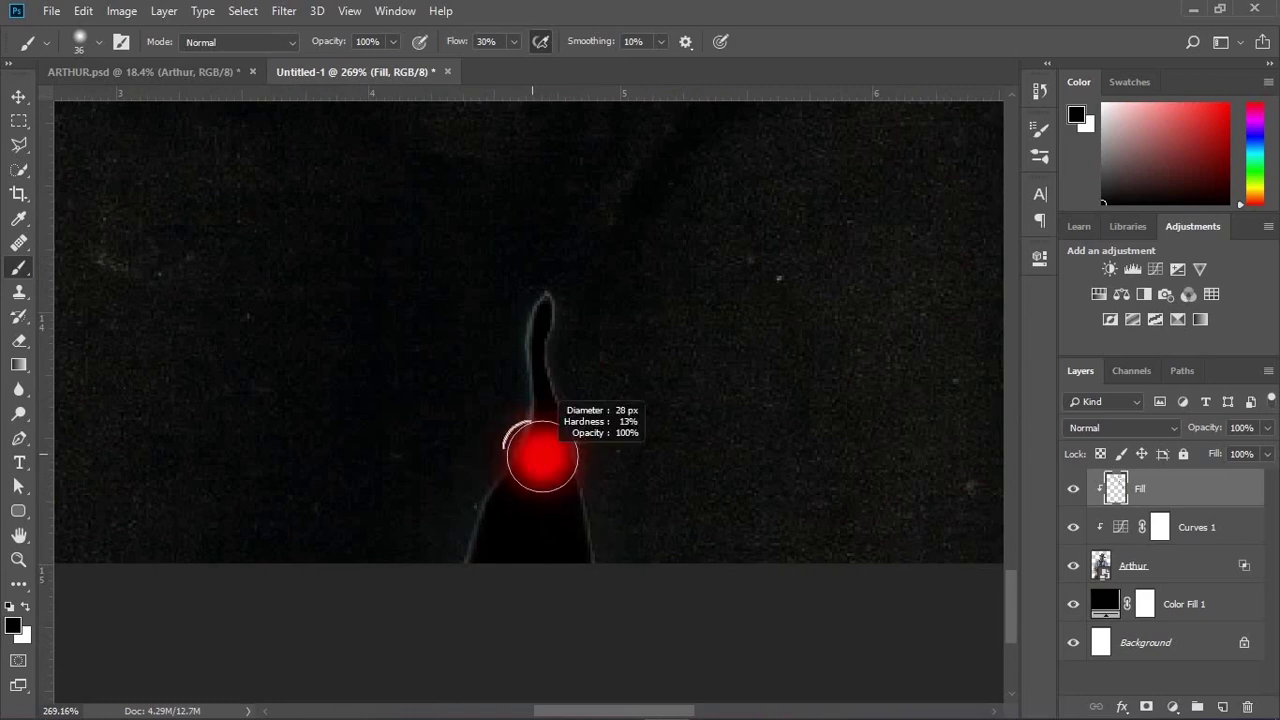
pyautogui.keyDown('alt'); pyautogui.rightClick(549, 430); pyautogui.keyUp('alt')
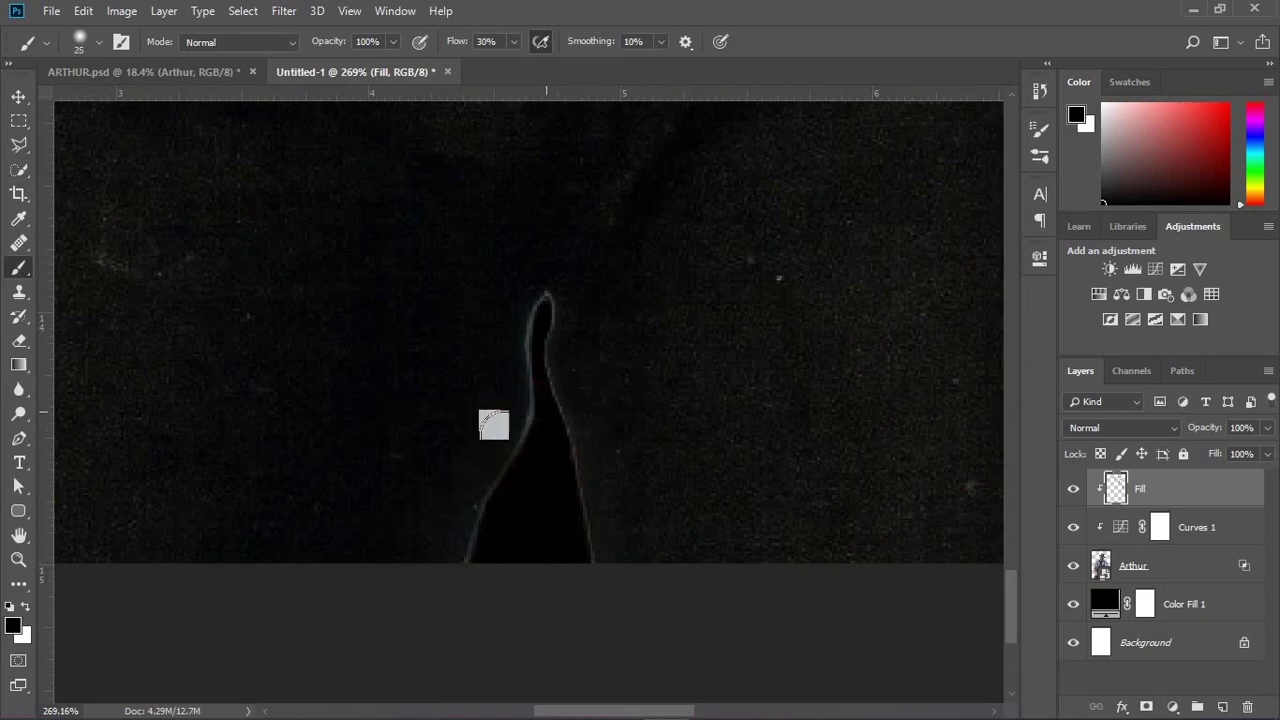
pyautogui.keyDown('alt'); pyautogui.rightClick(548, 418); pyautogui.keyUp('alt')
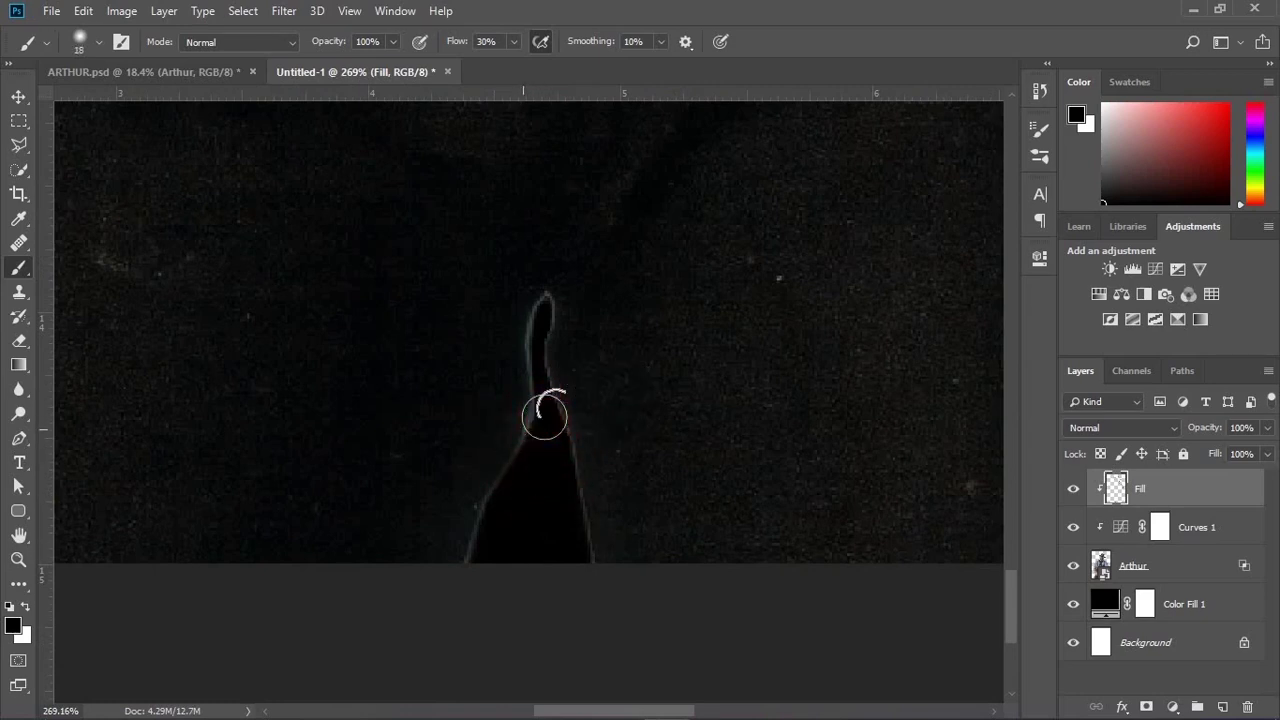
pyautogui.moveTo(533, 374)
pyautogui.mouseDown()
pyautogui.moveTo(537, 313)
pyautogui.moveTo(527, 392)
pyautogui.mouseUp()
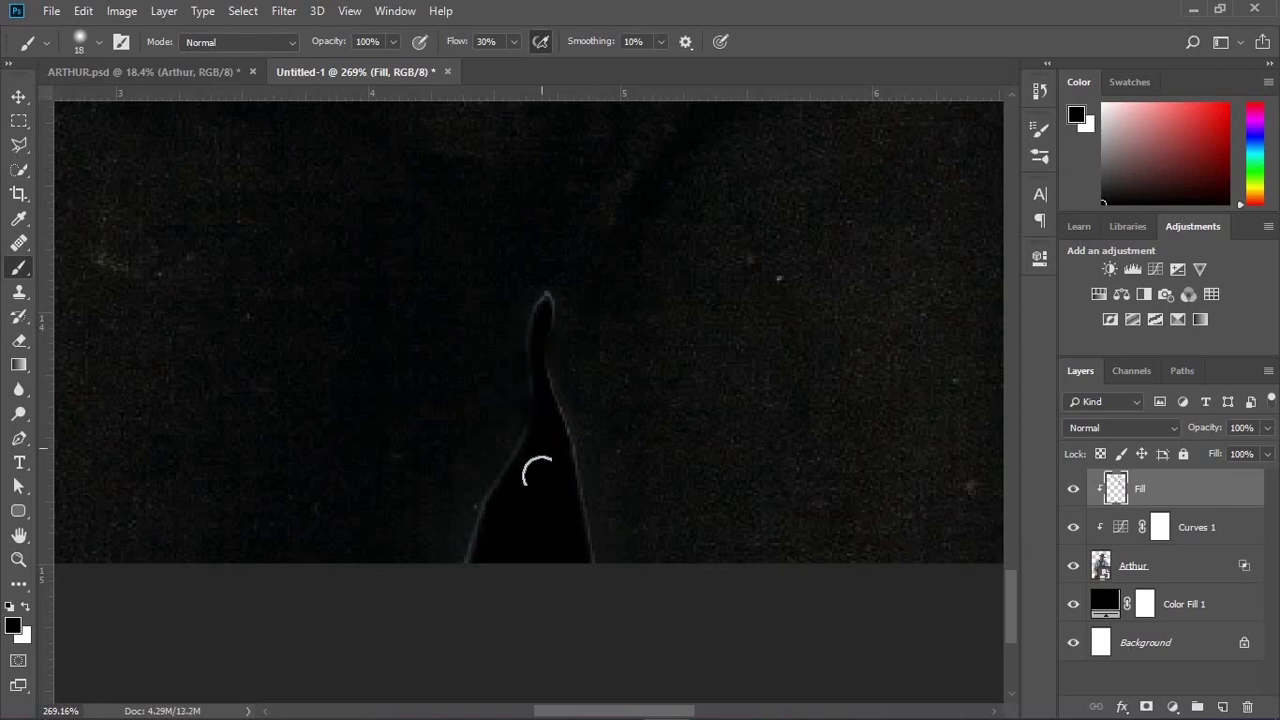
pyautogui.press('e')
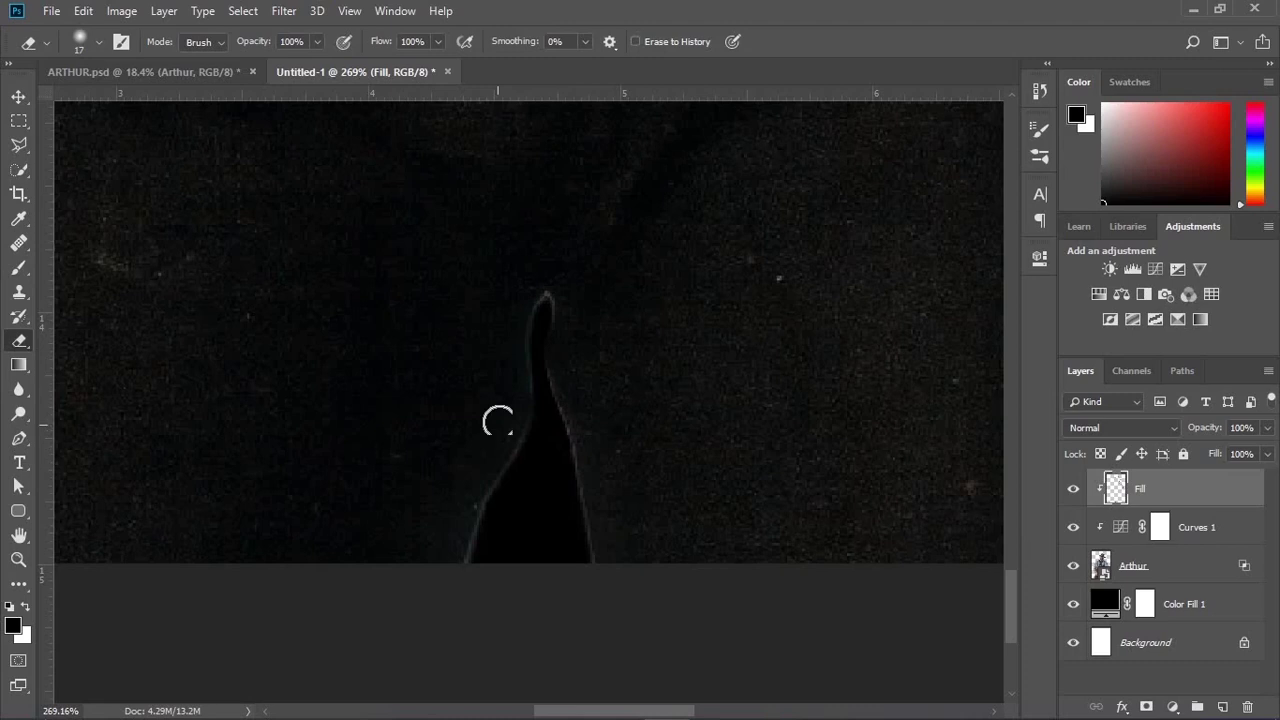
pyautogui.moveTo(589, 411)
pyautogui.mouseDown()
pyautogui.moveTo(506, 454)
pyautogui.moveTo(557, 426)
pyautogui.mouseUp()
pyautogui.press('v')
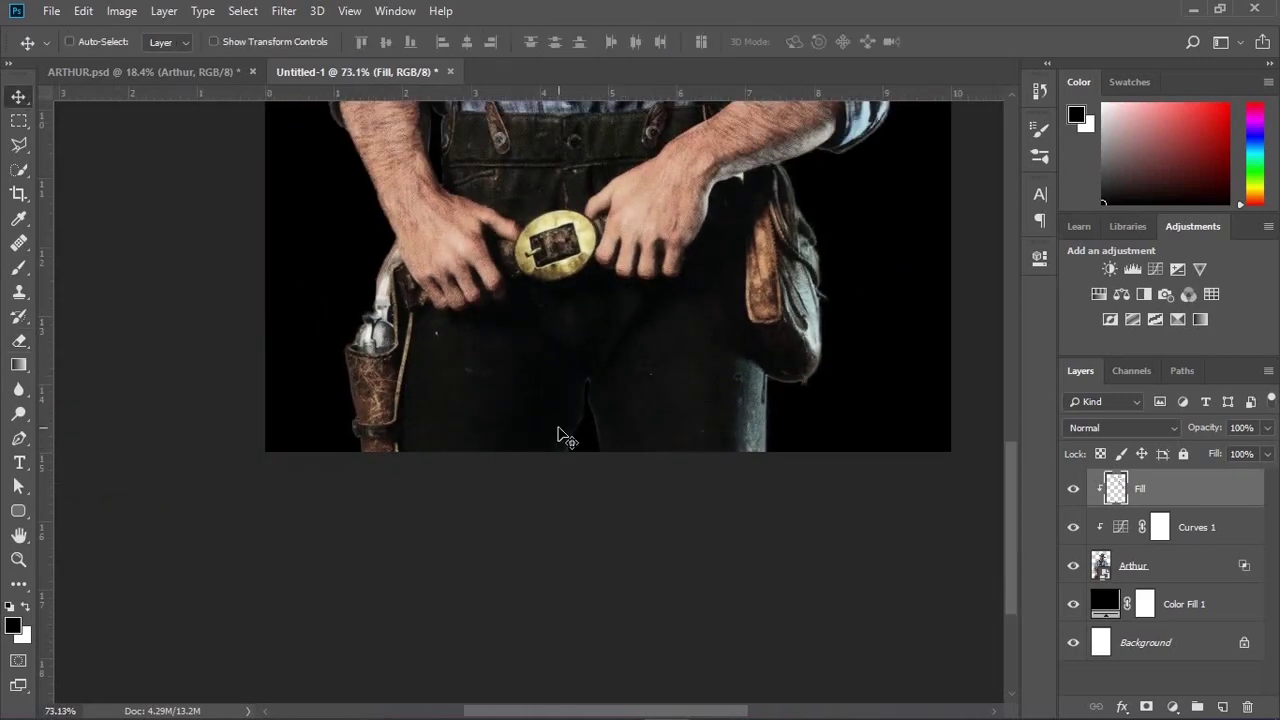
# Step: Paint with a 70 px soft black brush over the light fringe along the hair and beard on the face's outer edge
pyautogui.scroll(5, 557, 436)
pyautogui.scroll(-3, 557, 436)
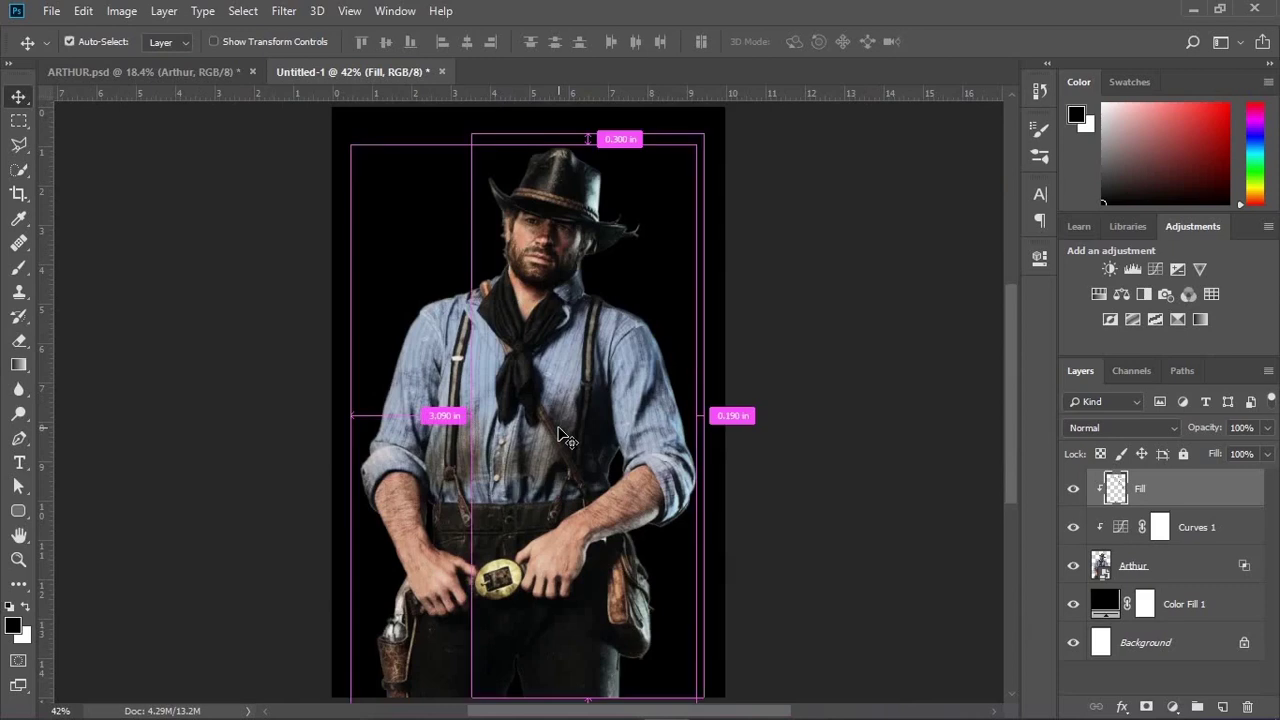
pyautogui.scroll(-1, 561, 436)
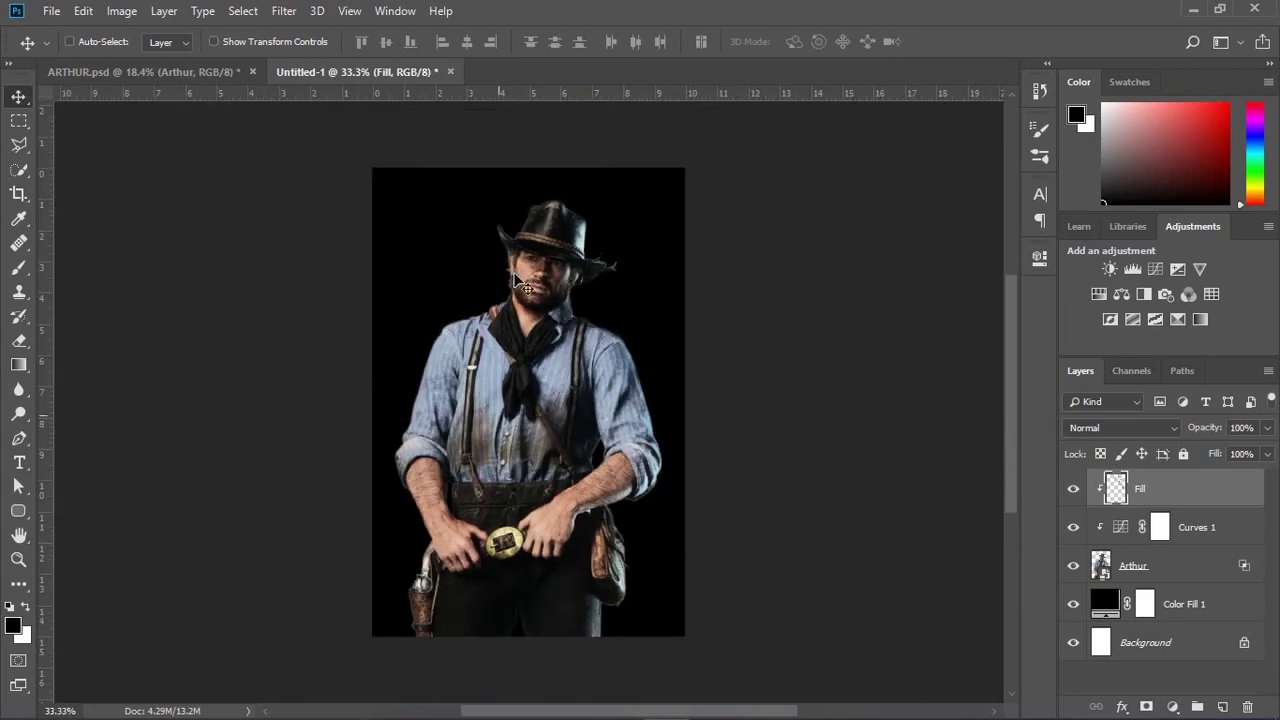
pyautogui.moveTo(508, 262); pyautogui.dragTo(640, 307)
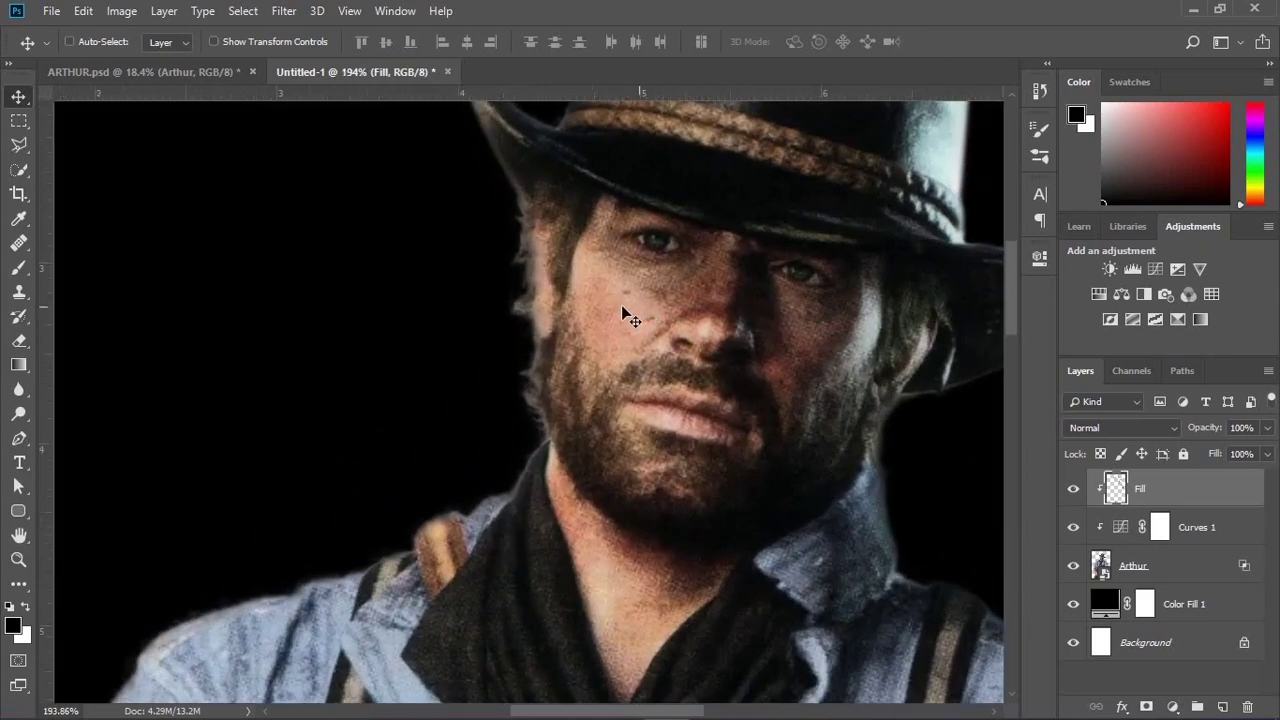
pyautogui.press('b')
pyautogui.moveTo(446, 256); pyautogui.dragTo(476, 256)
pyautogui.moveTo(490, 381); pyautogui.dragTo(477, 437)
pyautogui.moveTo(473, 245); pyautogui.dragTo(487, 340)
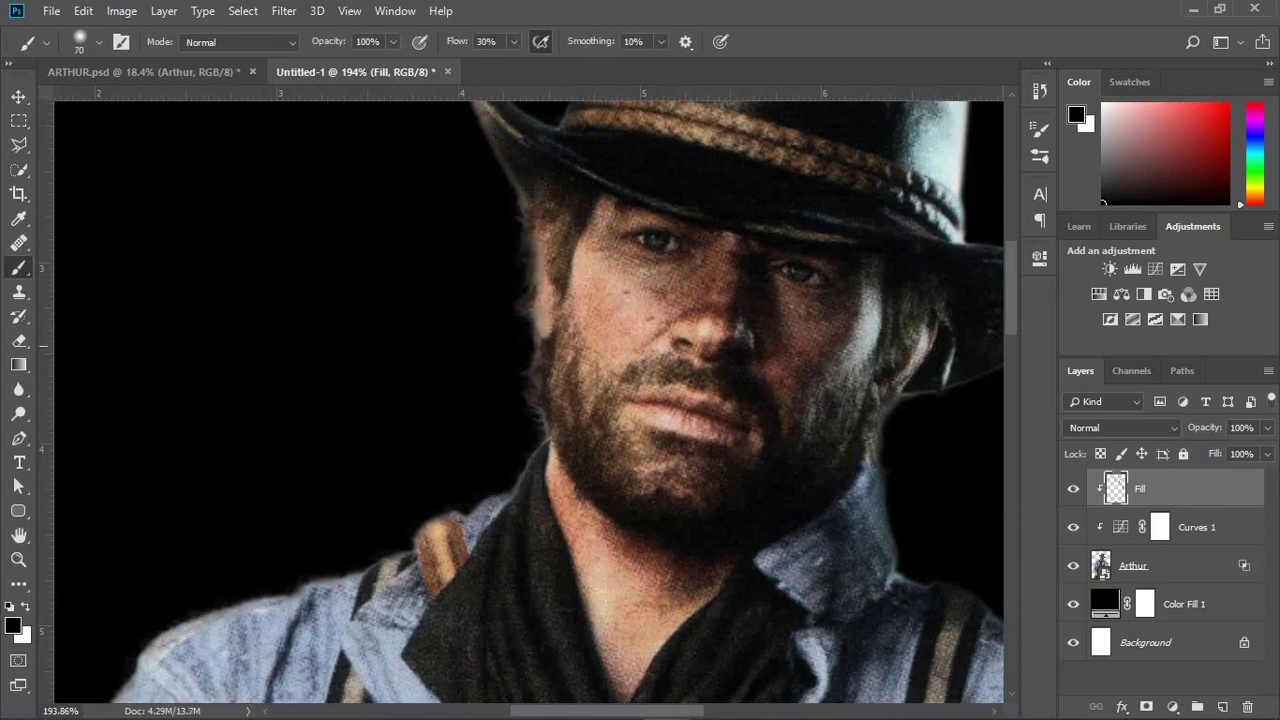
# Step: Compare the full figure with the Fill layer hidden and shown
pyautogui.press('v')
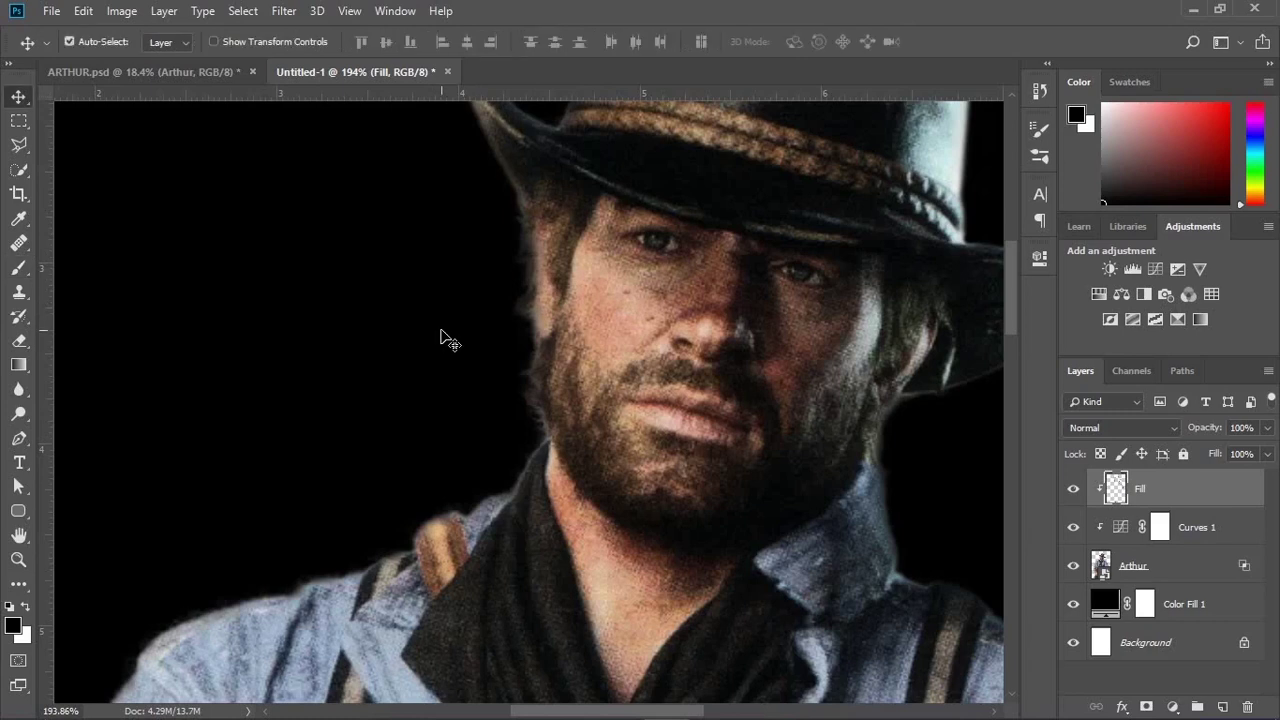
pyautogui.hotkey('ctrl', '0')
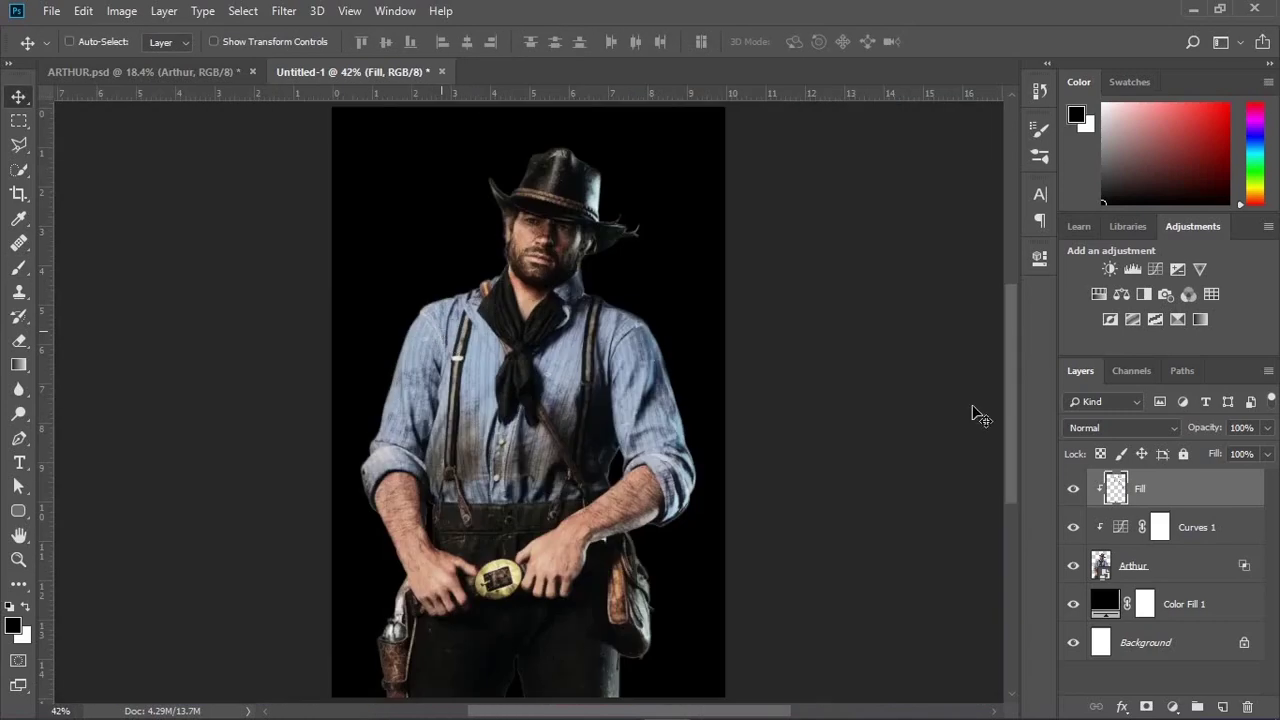
pyautogui.click(1074, 491)
pyautogui.click(1074, 491)
pyautogui.click(1074, 491)
pyautogui.click(1075, 490)
# Step: Add a Gradient Map adjustment layer above the Fill layer with the black-to-white gradient and open that gradient for editing
pyautogui.click(1173, 707)
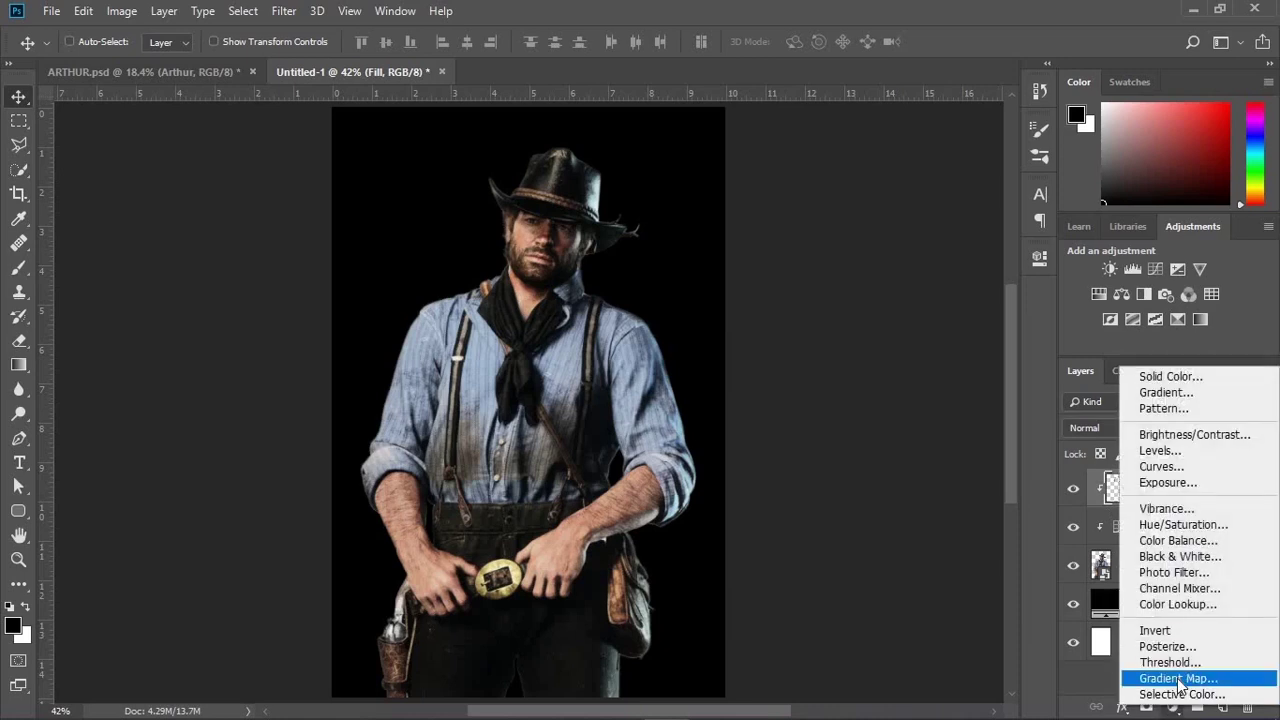
pyautogui.click(1178, 679)
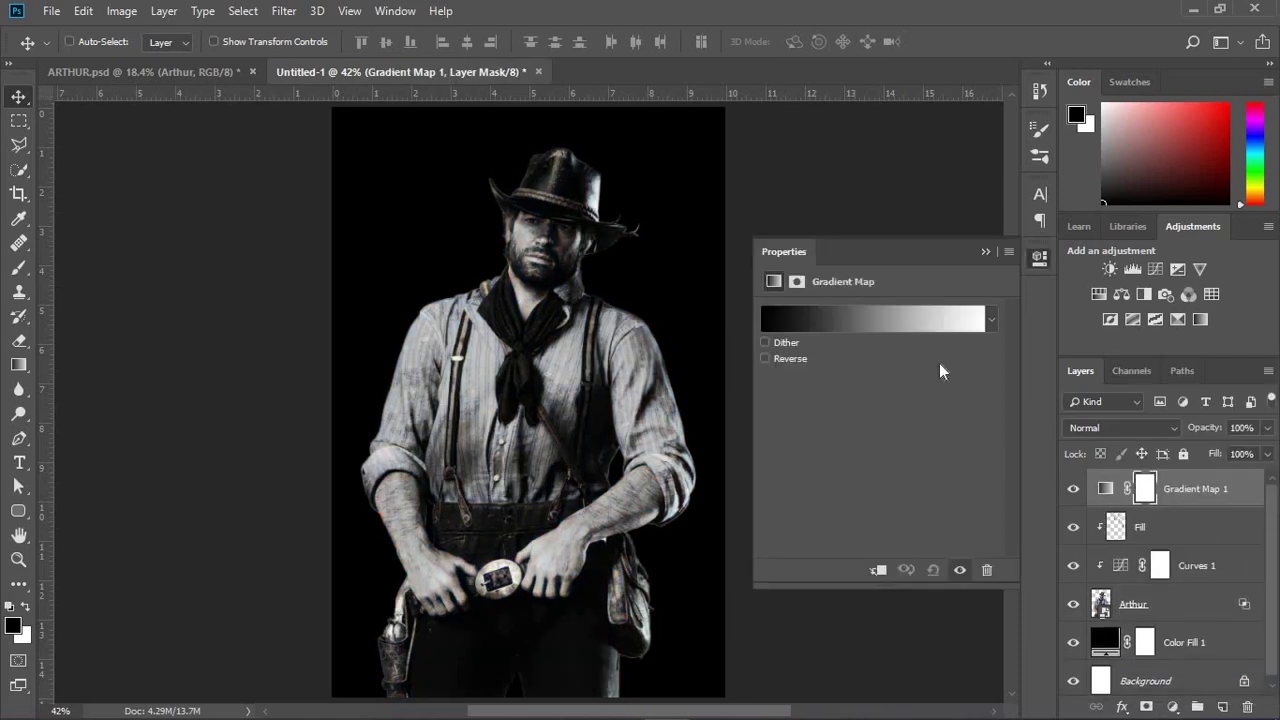
pyautogui.click(989, 321)
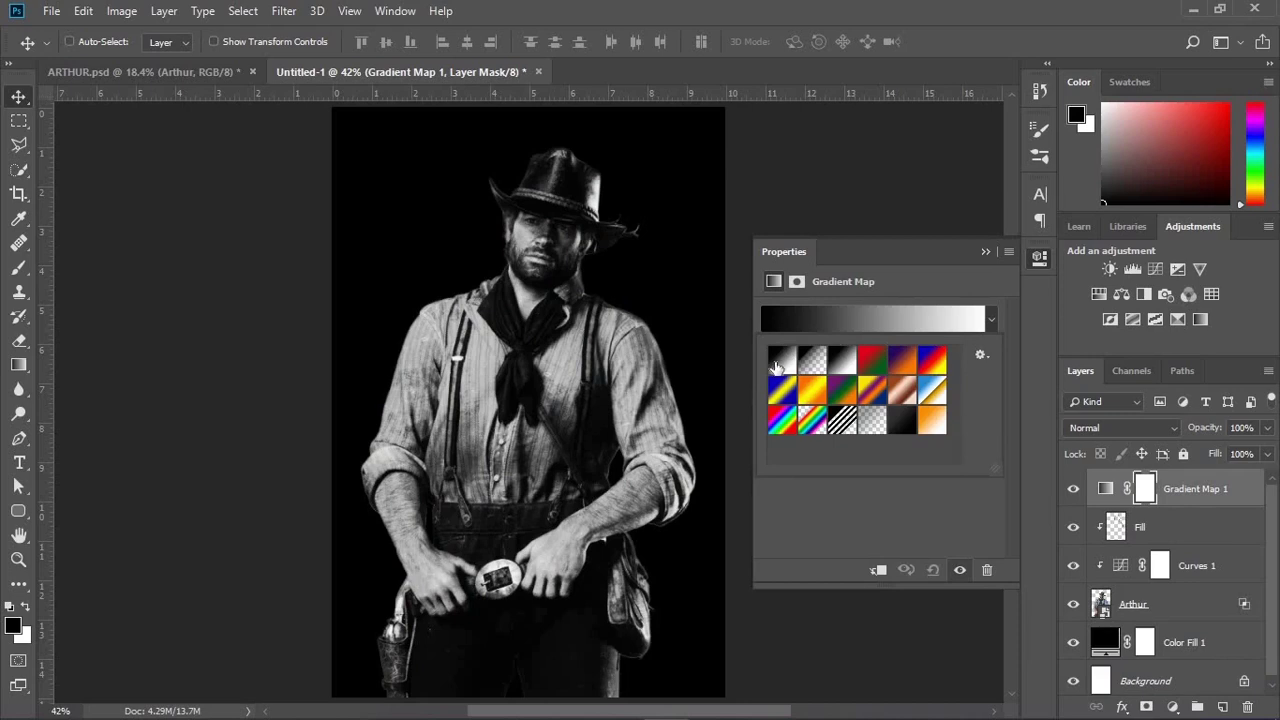
pyautogui.click(830, 488)
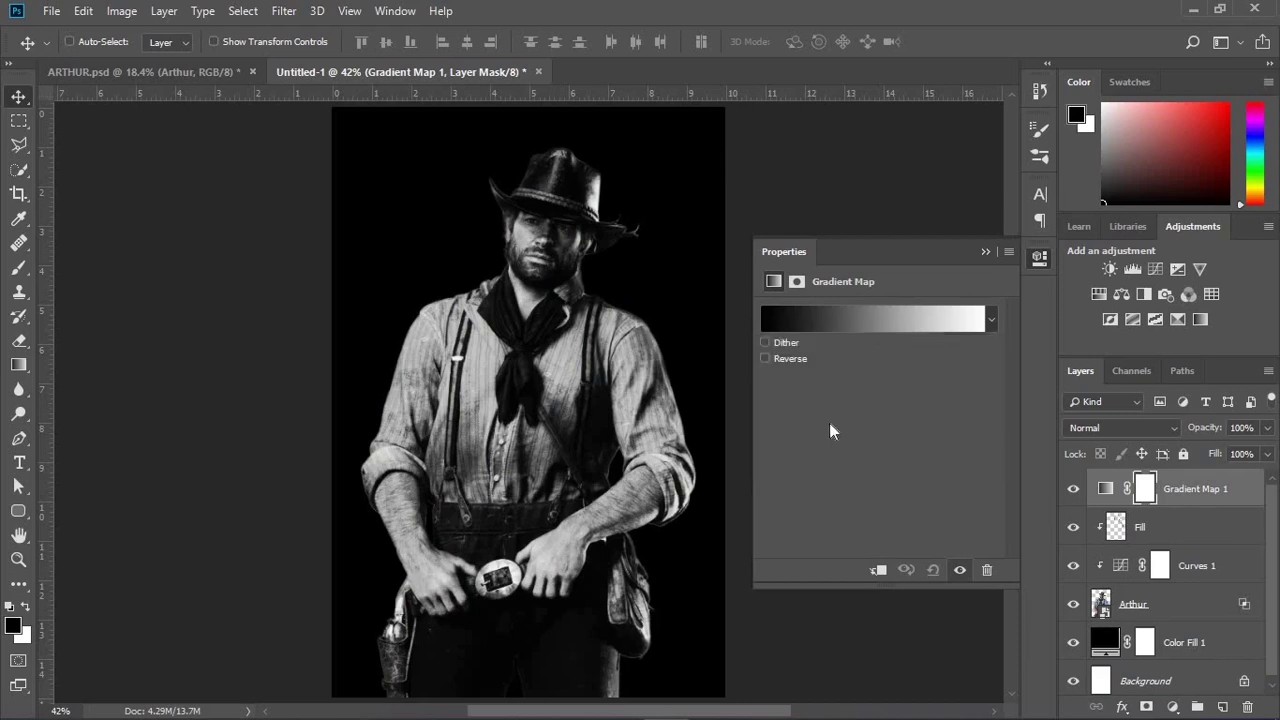
pyautogui.click(827, 325)
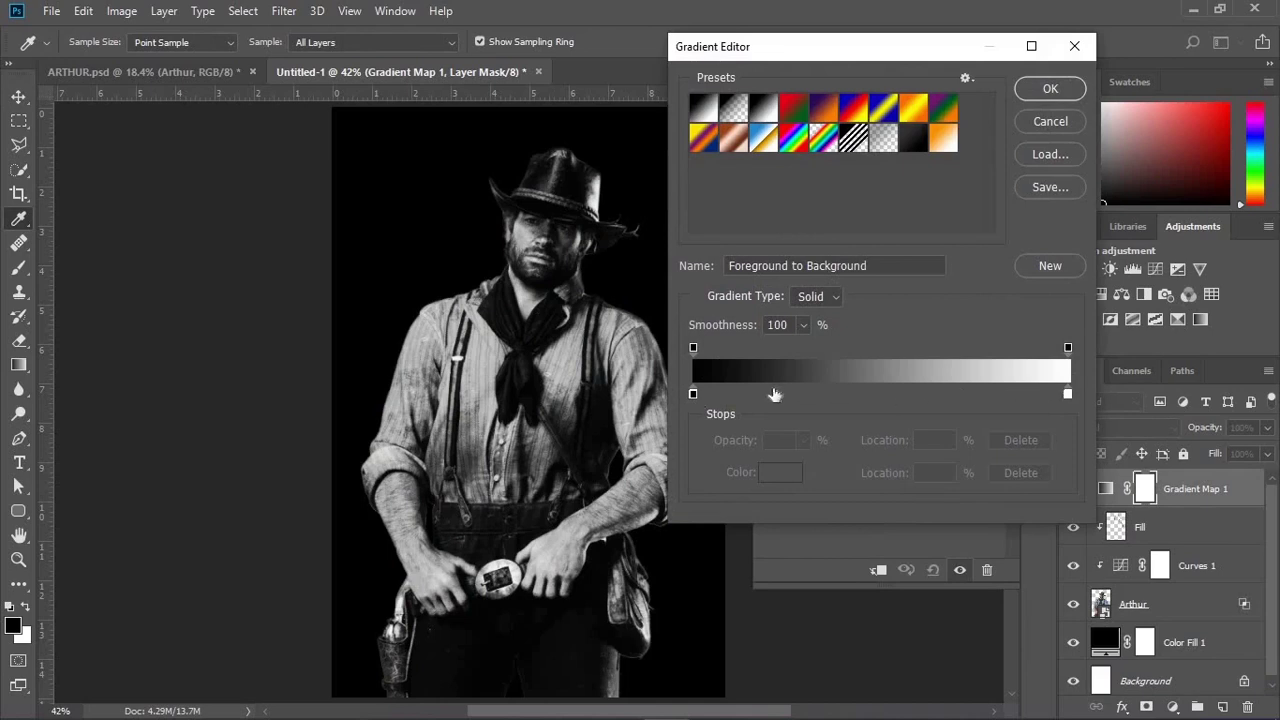
# Step: Try pure red (ff0000) on the gradient's dark and light stops, returning them to black and white
pyautogui.click(693, 394)
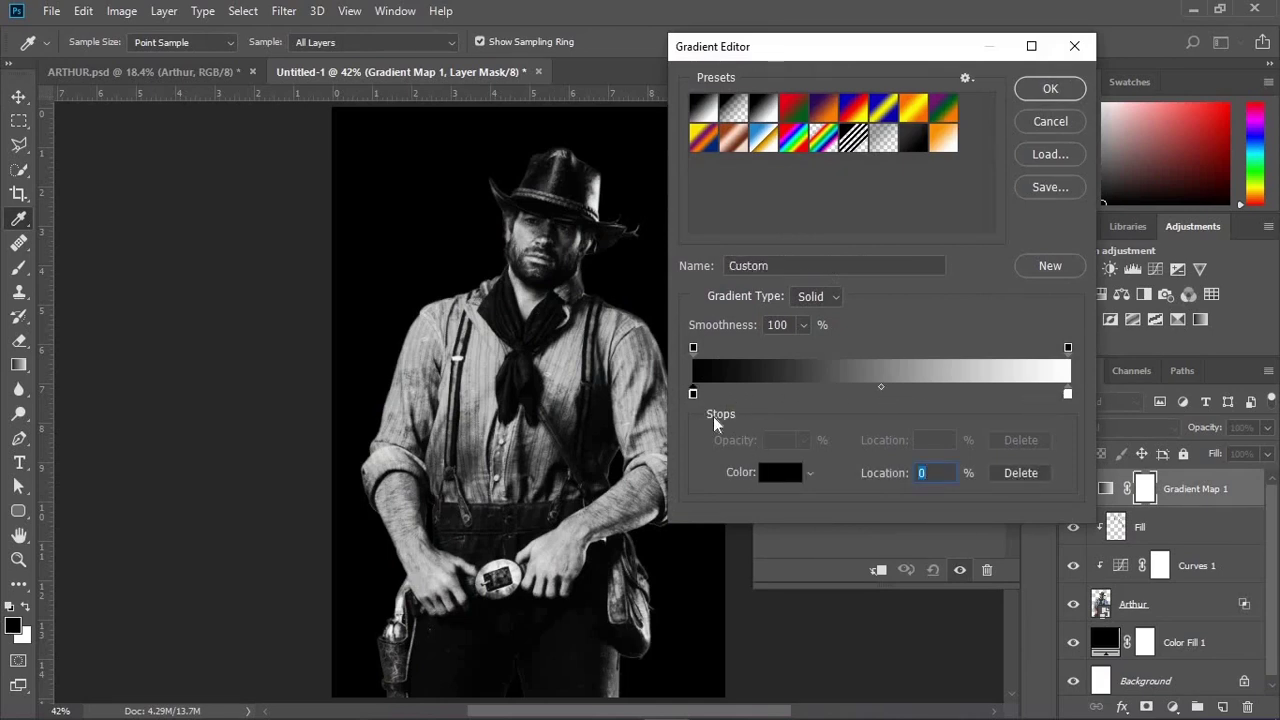
pyautogui.click(783, 472)
pyautogui.moveTo(811, 320); pyautogui.dragTo(1062, 109)
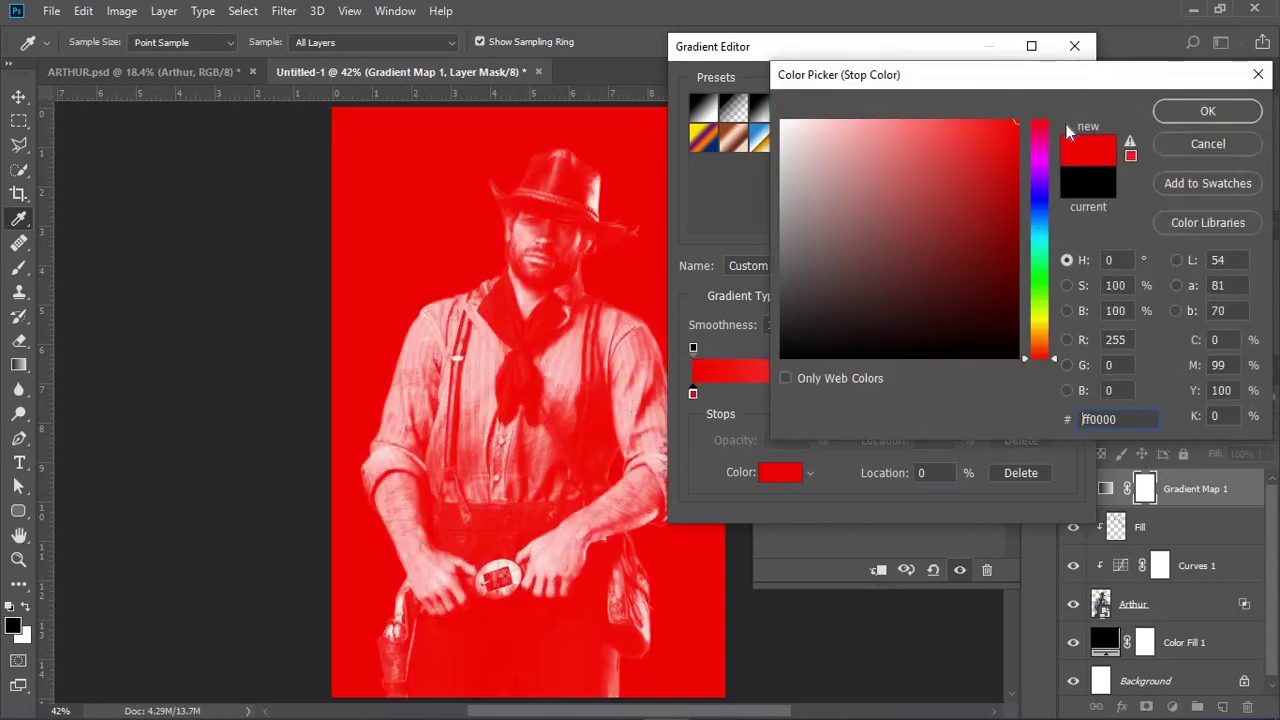
pyautogui.click(1196, 144)
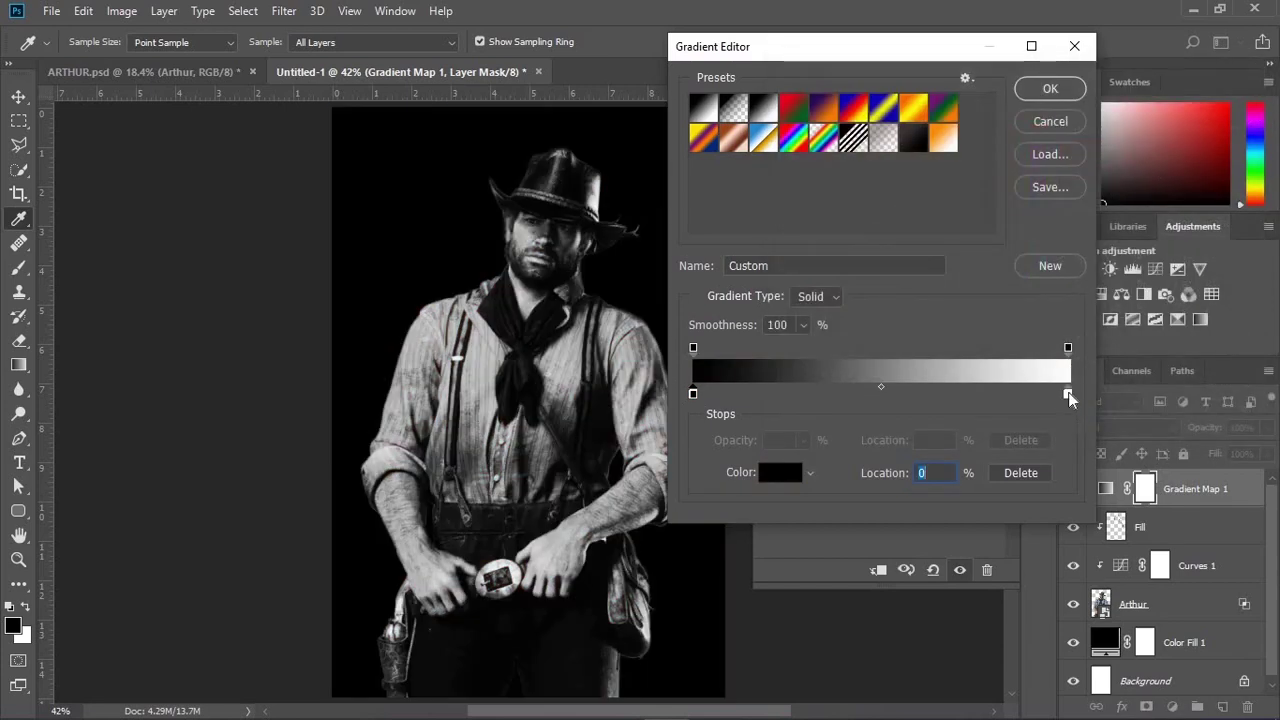
pyautogui.click(1067, 394)
pyautogui.click(772, 476)
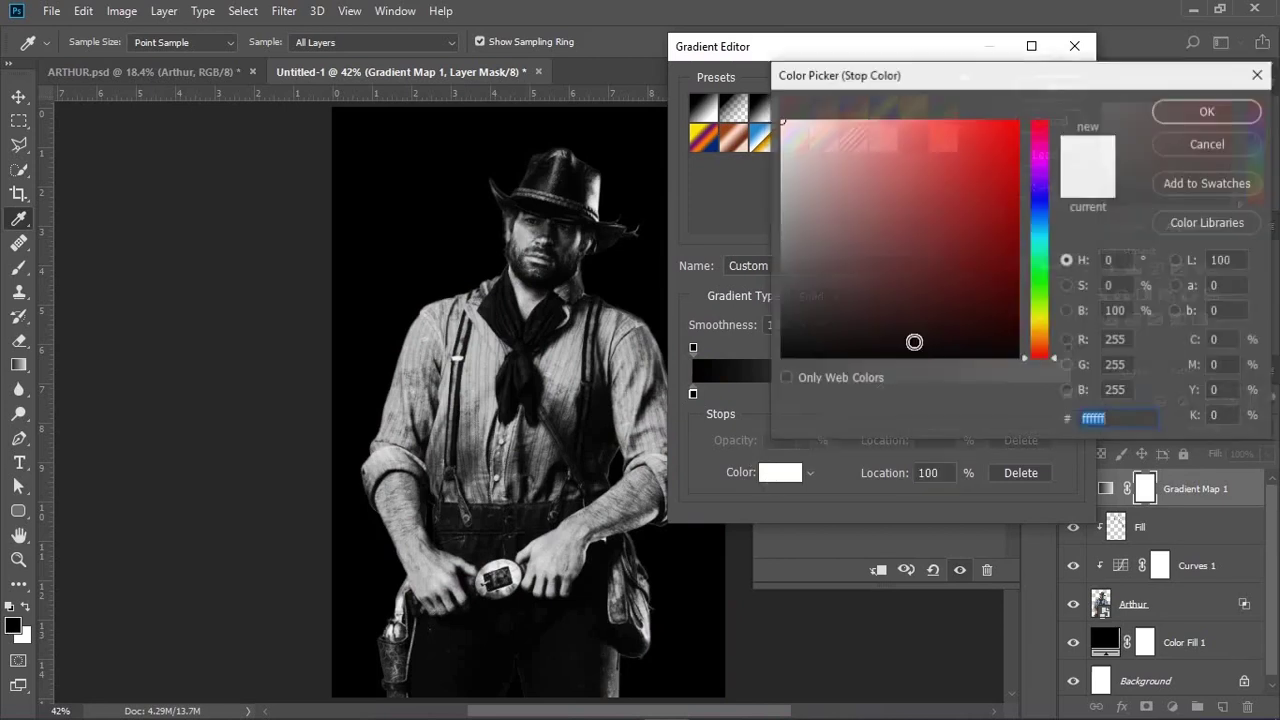
pyautogui.moveTo(942, 221); pyautogui.dragTo(1022, 116)
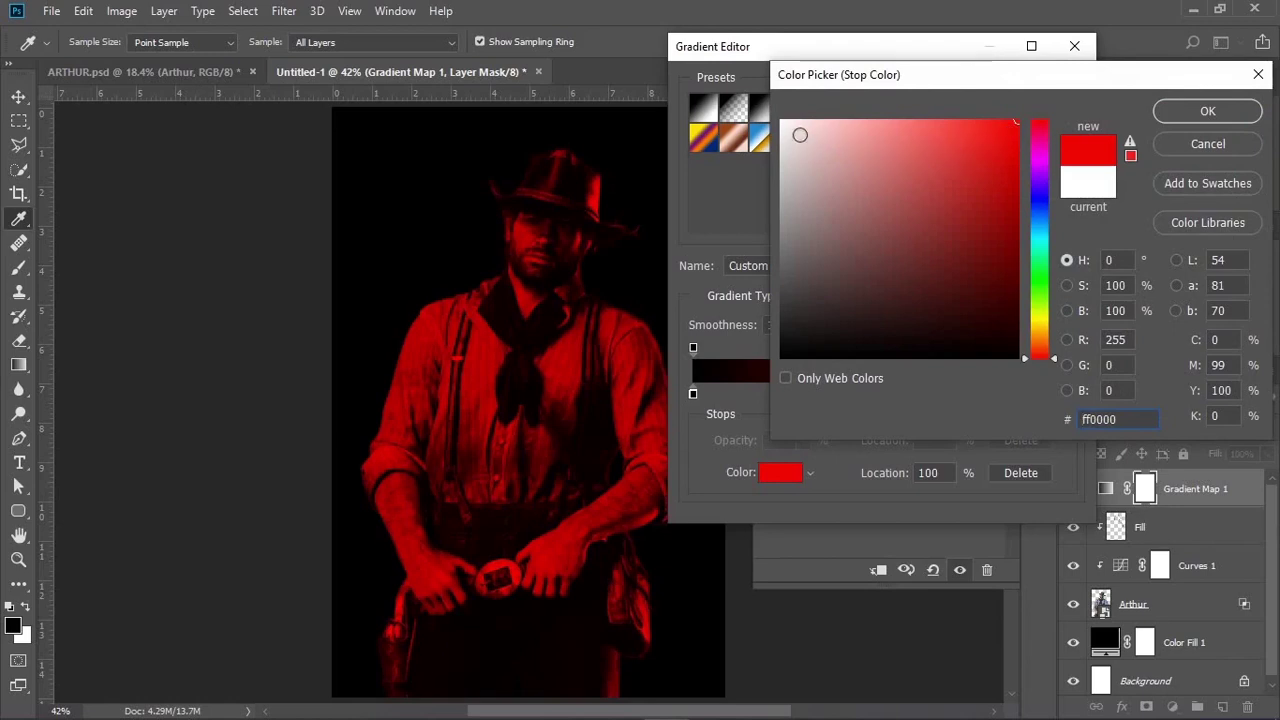
pyautogui.click(782, 121)
pyautogui.click(1239, 117)
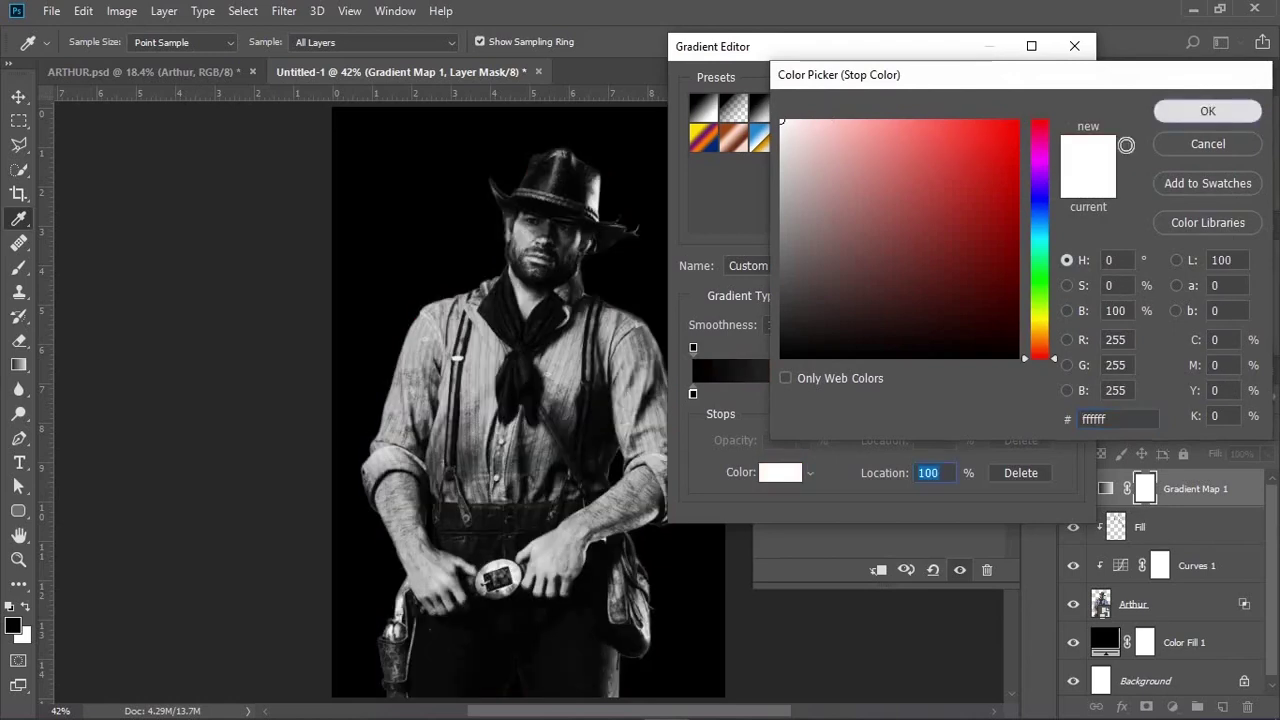
# Step: Set the gradient's smoothness to 70% and apply the gradient map
pyautogui.click(803, 325)
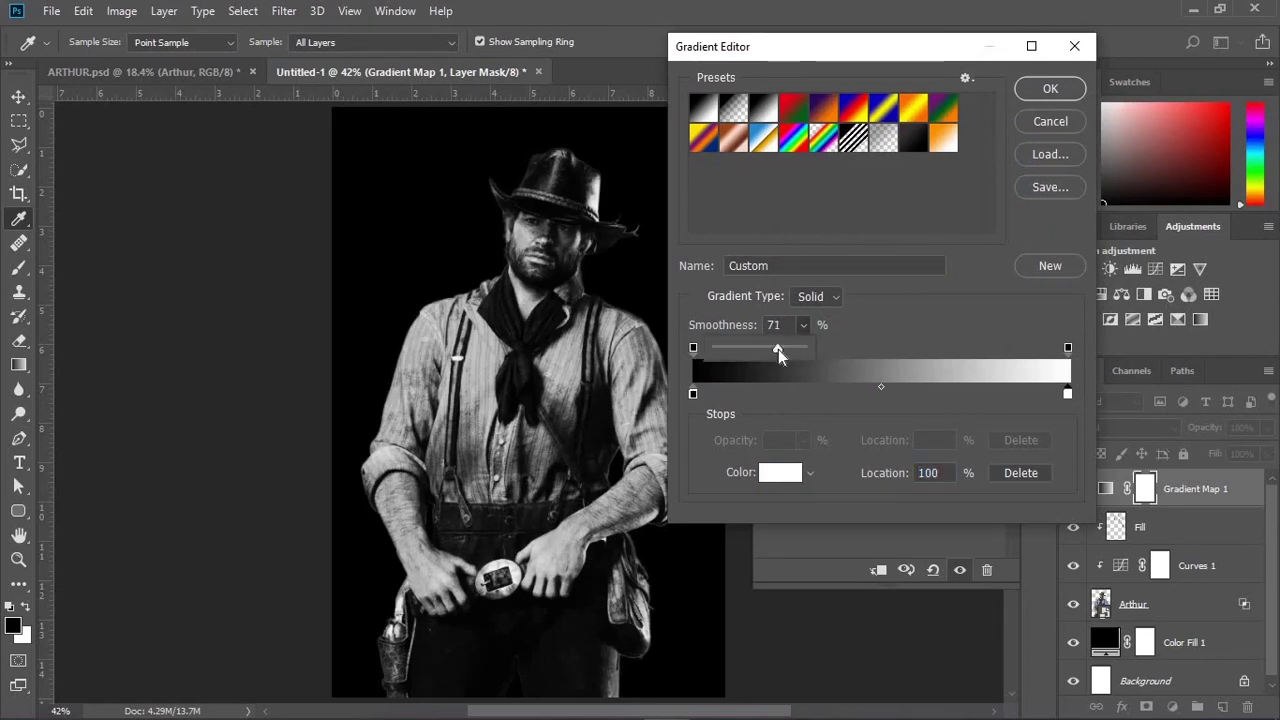
pyautogui.click(891, 331)
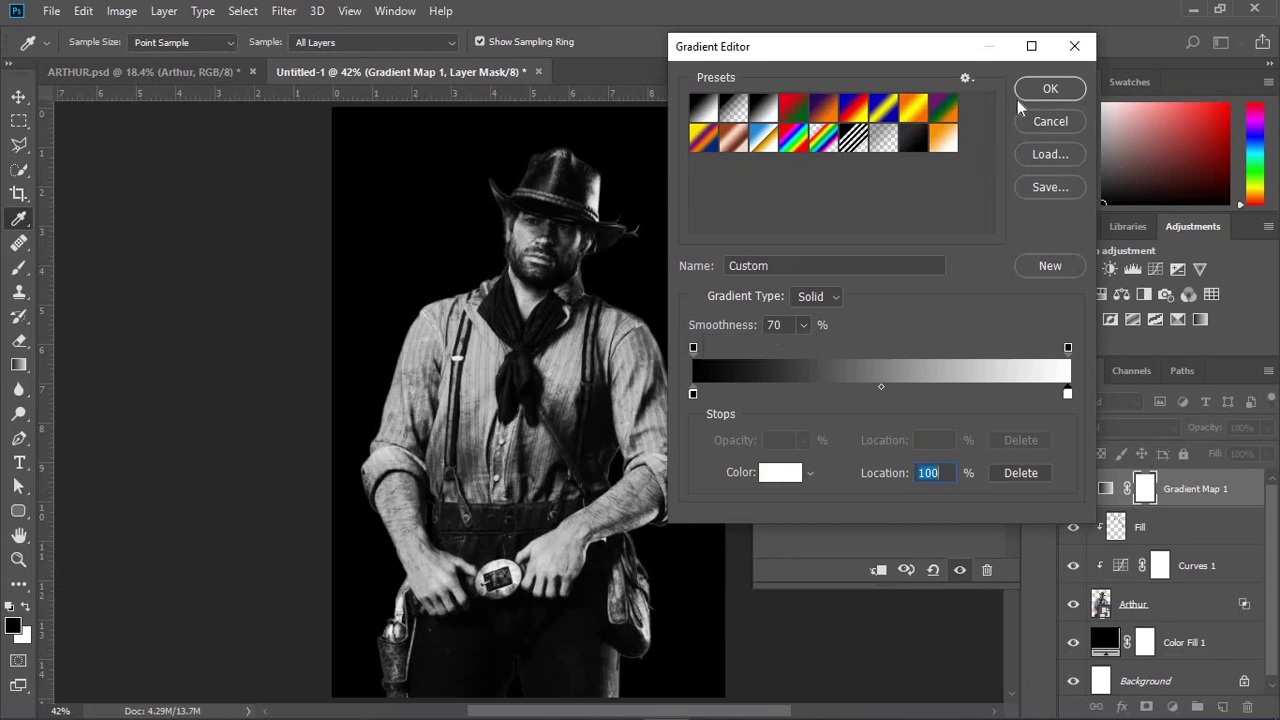
pyautogui.click(1040, 92)
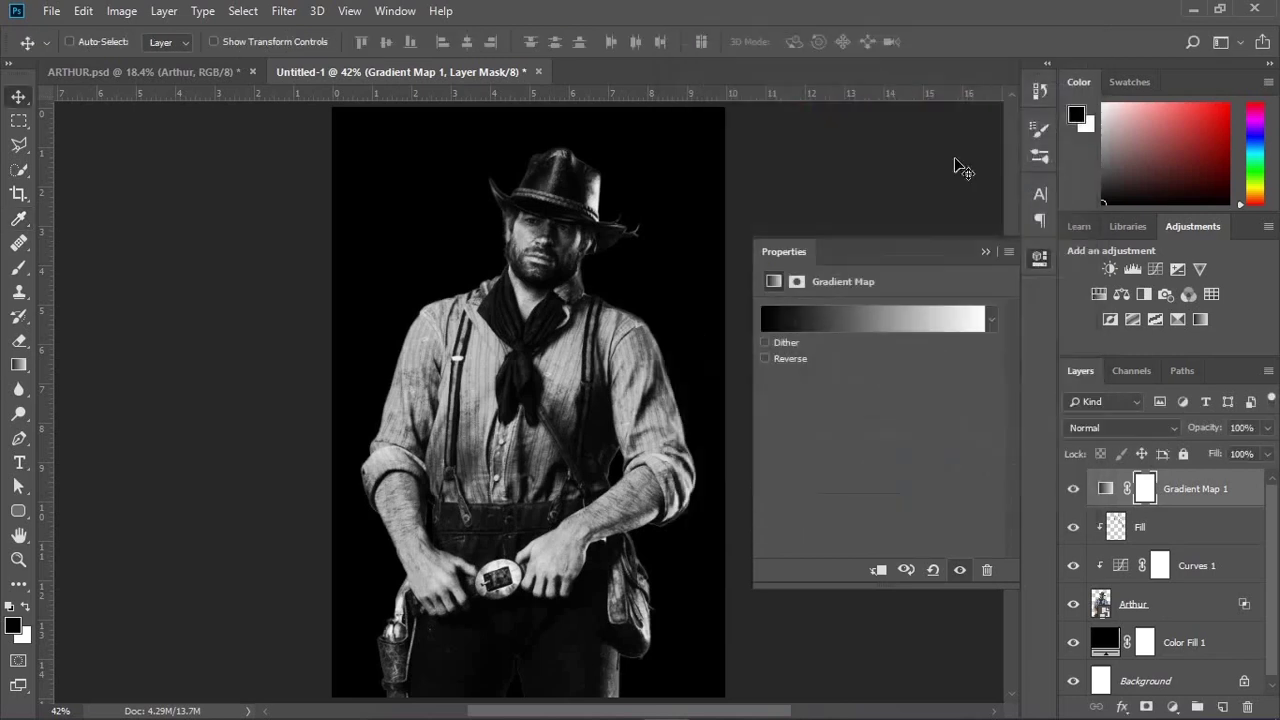
pyautogui.click(985, 252)
# Step: Compare the image with the Gradient Map layer hidden and shown, and review its gradient settings
pyautogui.click(1073, 489)
pyautogui.click(1073, 489)
pyautogui.doubleClick(1104, 489)
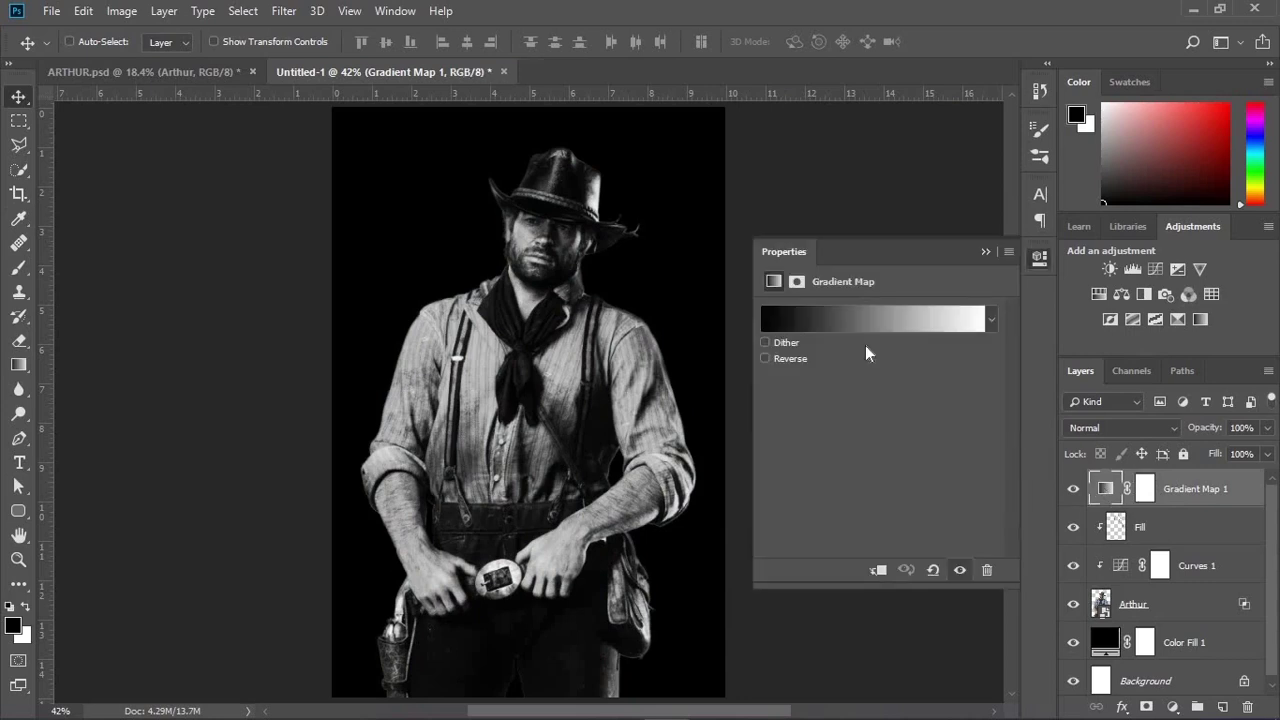
pyautogui.click(810, 320)
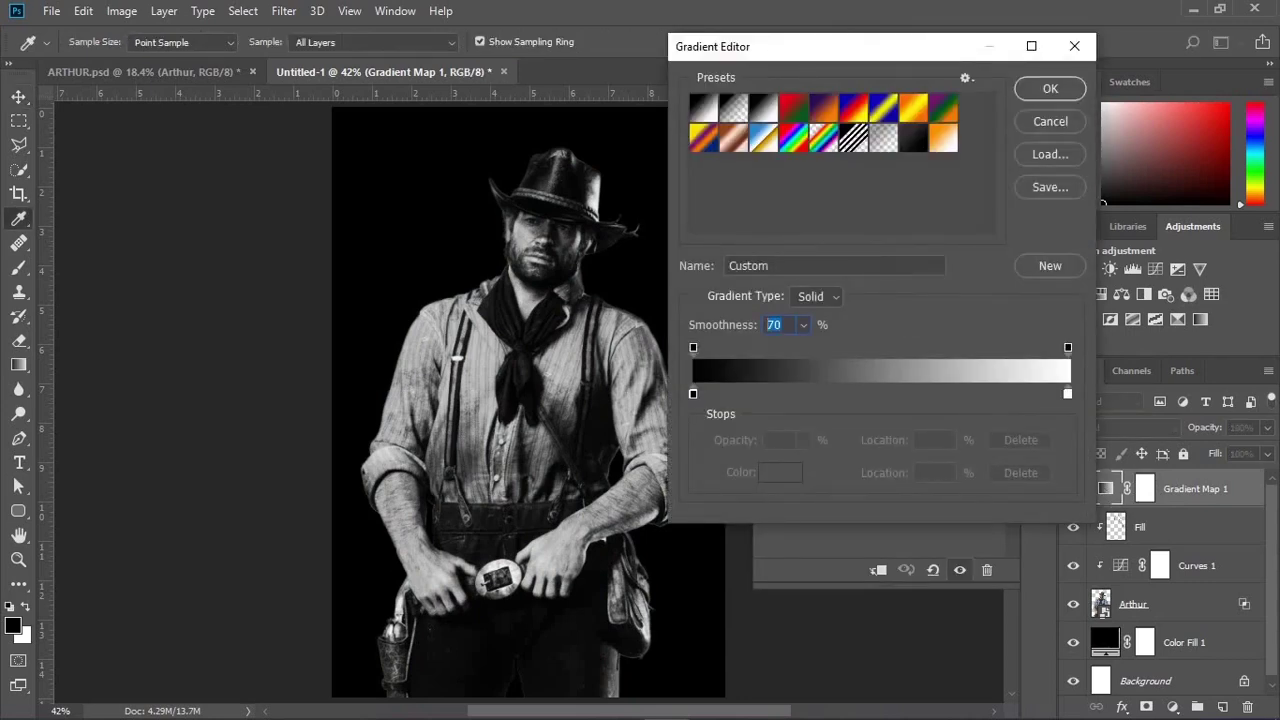
pyautogui.press('Return')
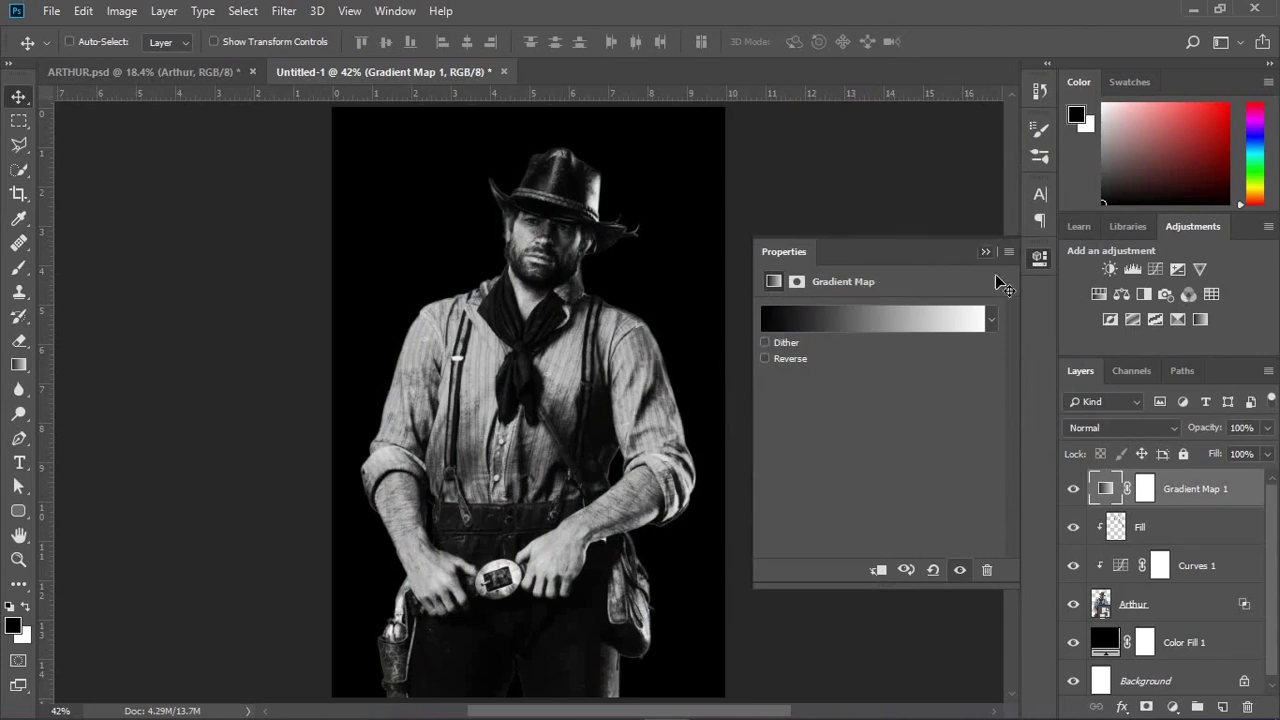
pyautogui.click(1077, 490)
pyautogui.click(1074, 489)
pyautogui.click(1074, 489)
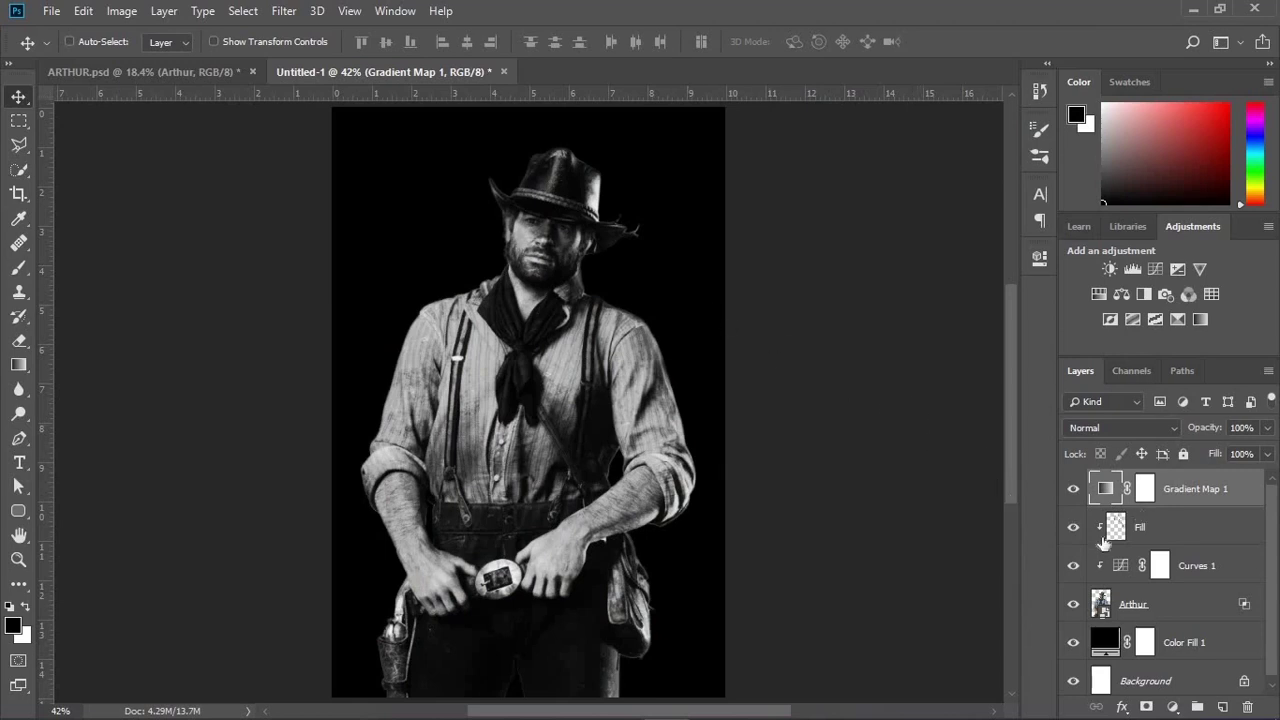
# Step: Group the layers from Gradient Map 1 down to Arthur and name the group Subject
pyautogui.keyDown('shift'); pyautogui.click(1168, 608); pyautogui.keyUp('shift')
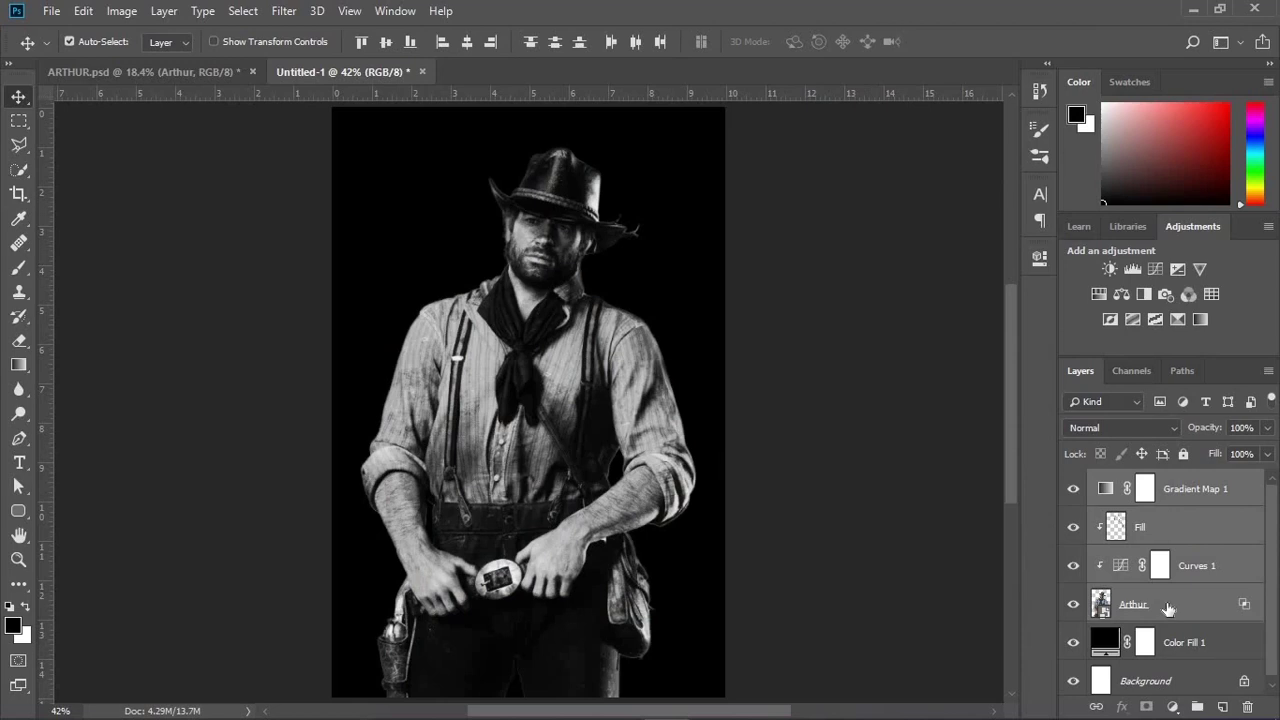
pyautogui.hotkey('ctrl', 'g')
pyautogui.doubleClick(1145, 482)
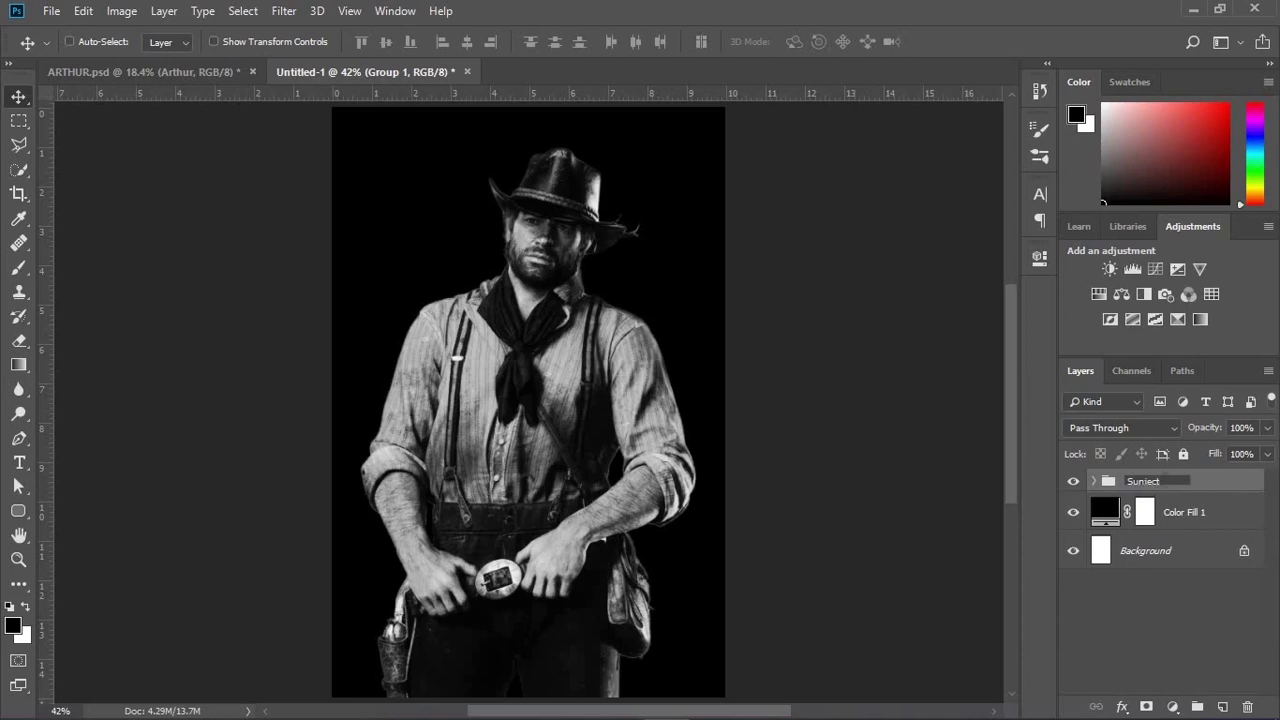
pyautogui.click(1207, 491)
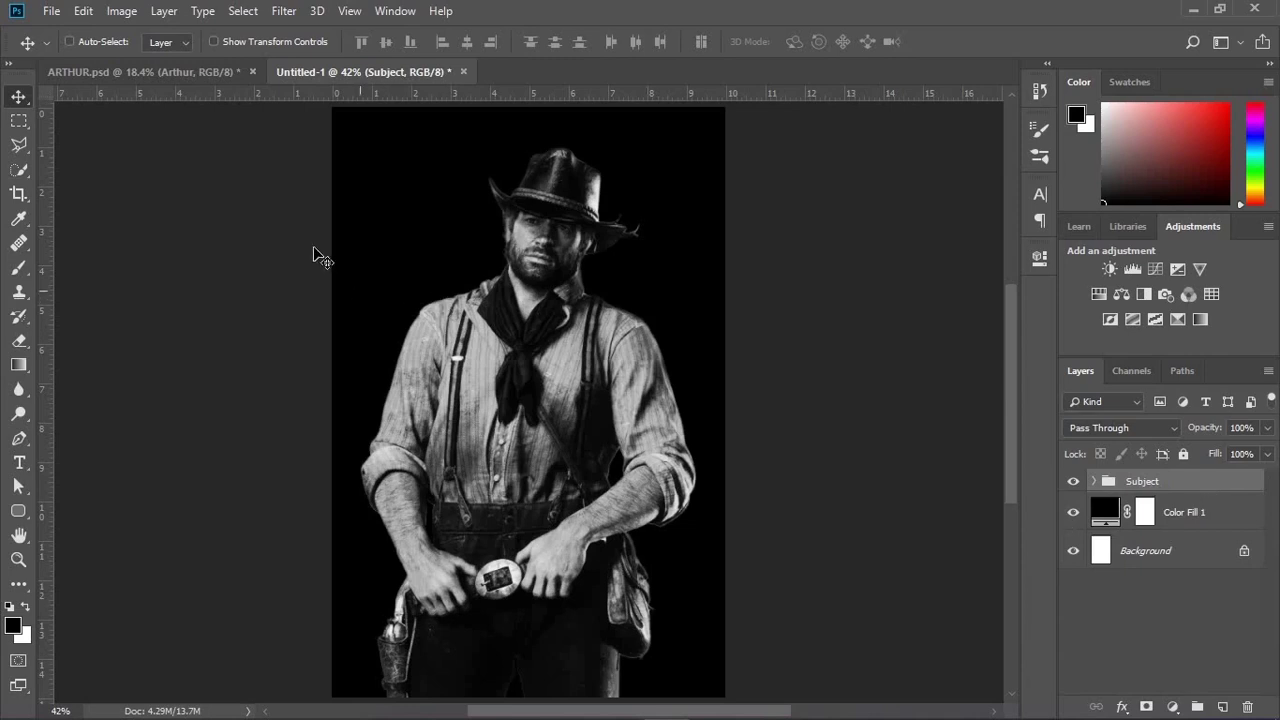
# Step: Select a very narrow vertical strip over the full canvas height near the canvas's left edge
pyautogui.click(19, 121)
pyautogui.moveTo(388, 171); pyautogui.dragTo(500, 157)
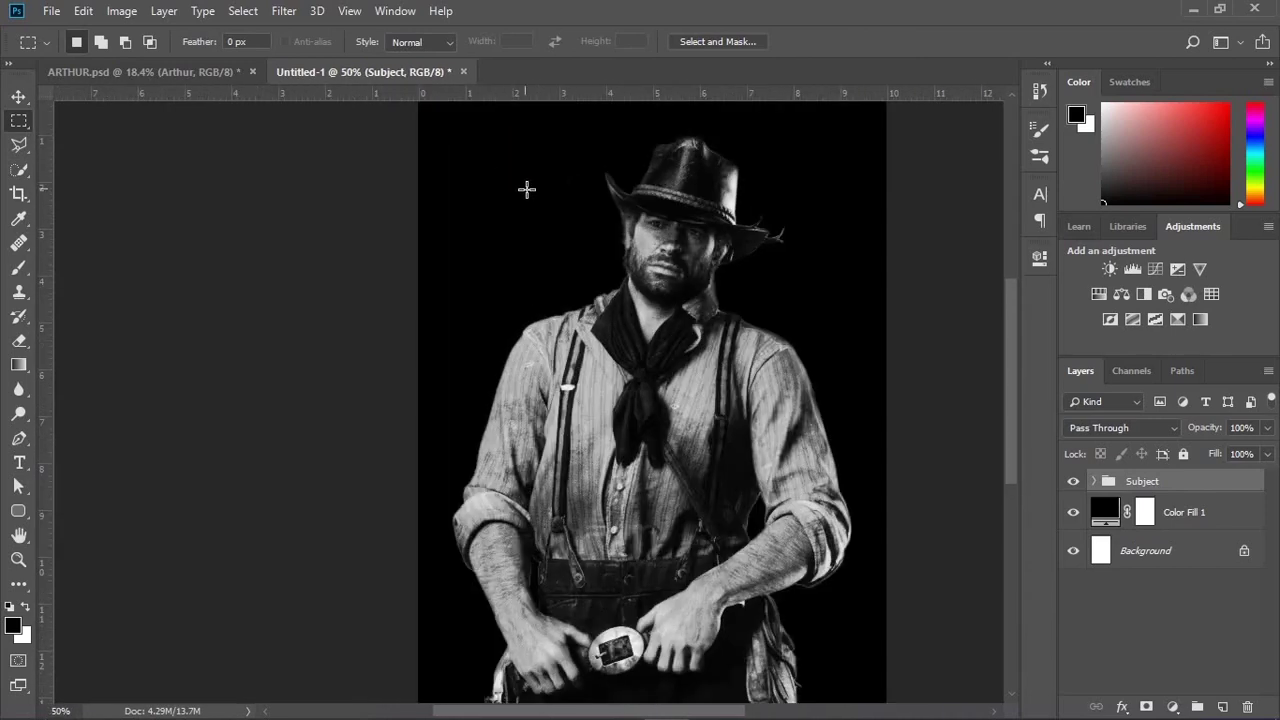
pyautogui.hotkey('ctrl', '-')
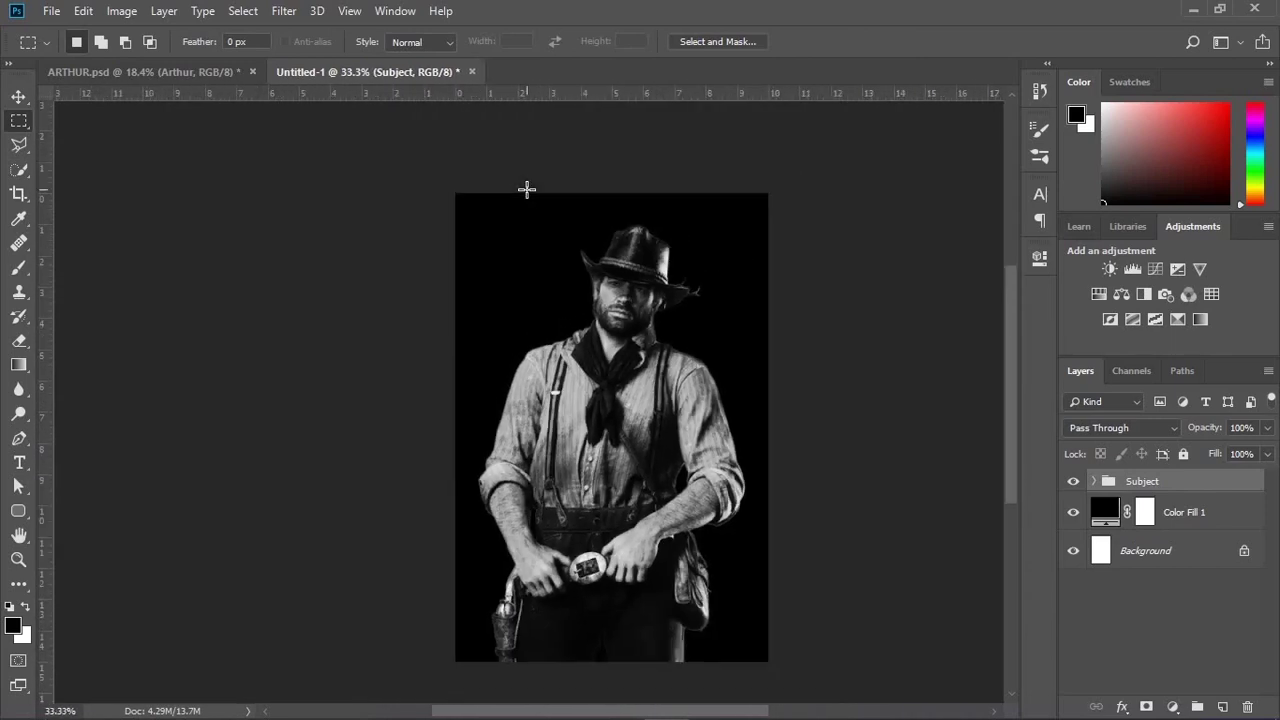
pyautogui.moveTo(470, 194); pyautogui.dragTo(471, 673)
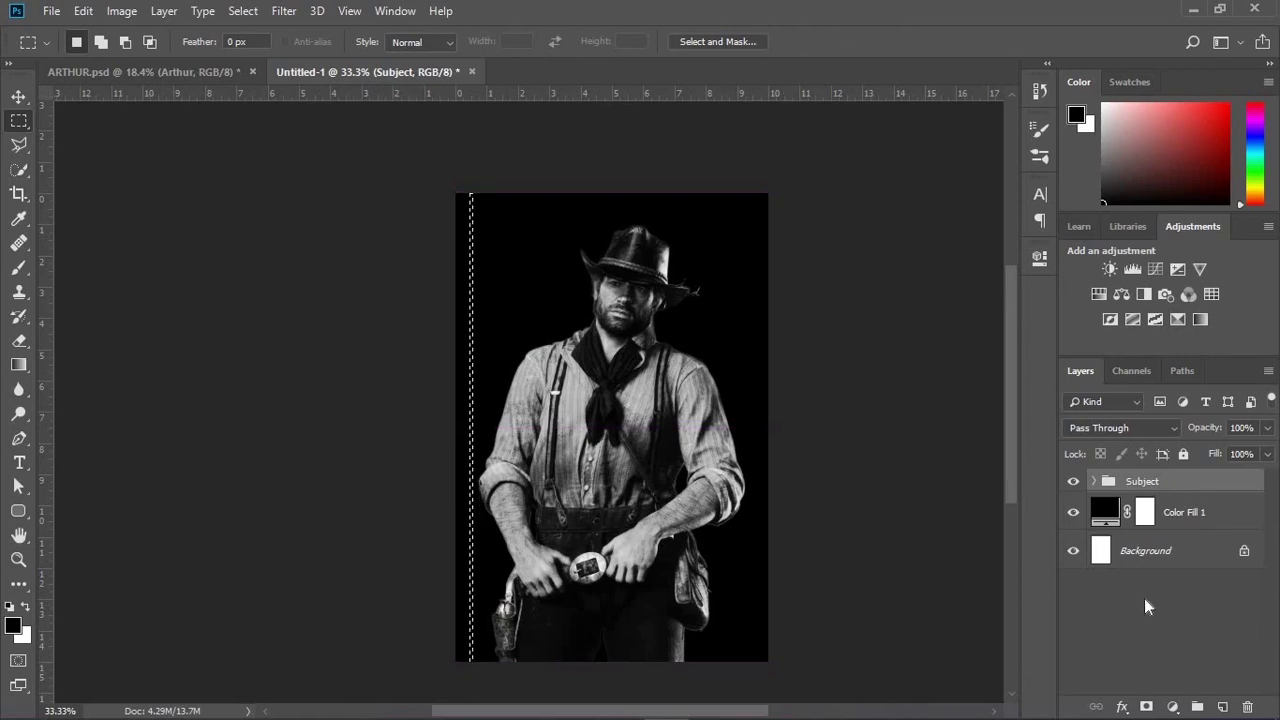
# Step: Add a Solid Color fill layer in pure red (ff0000) limited to the selected strip
pyautogui.click(1172, 706)
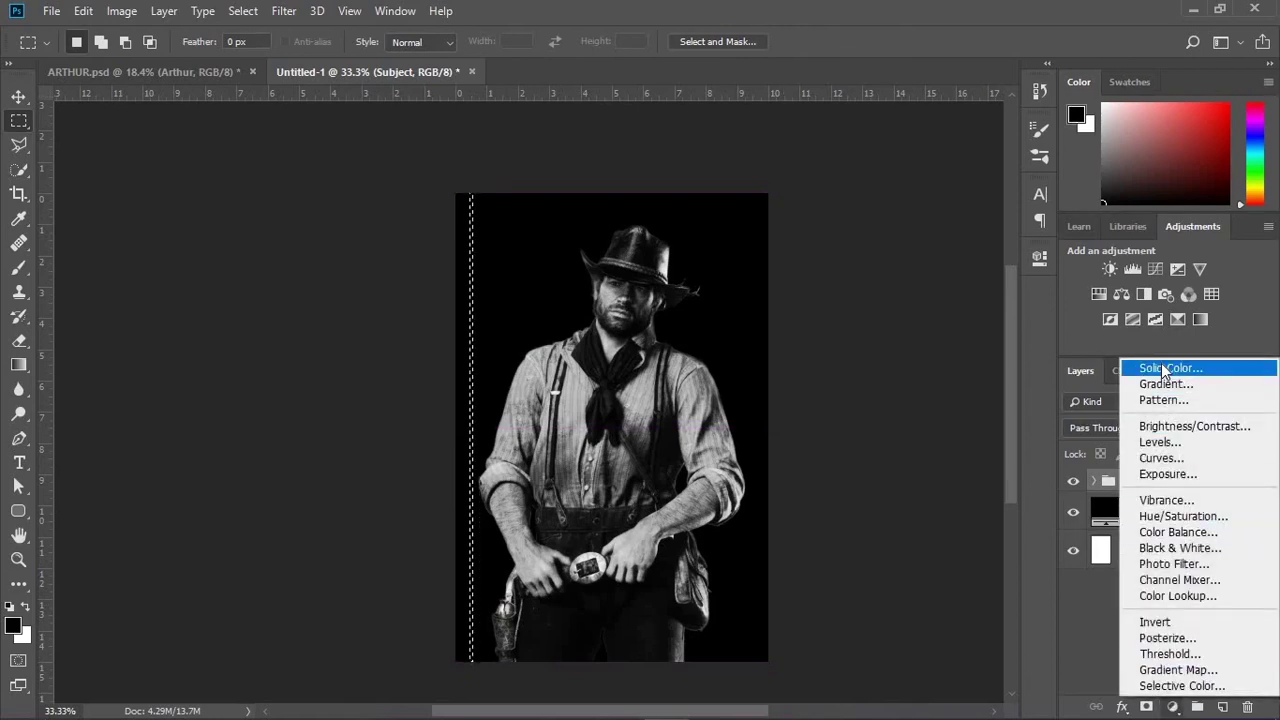
pyautogui.click(1171, 365)
pyautogui.moveTo(930, 241)
pyautogui.mouseDown()
pyautogui.moveTo(1020, 134)
pyautogui.moveTo(1018, 119)
pyautogui.mouseUp()
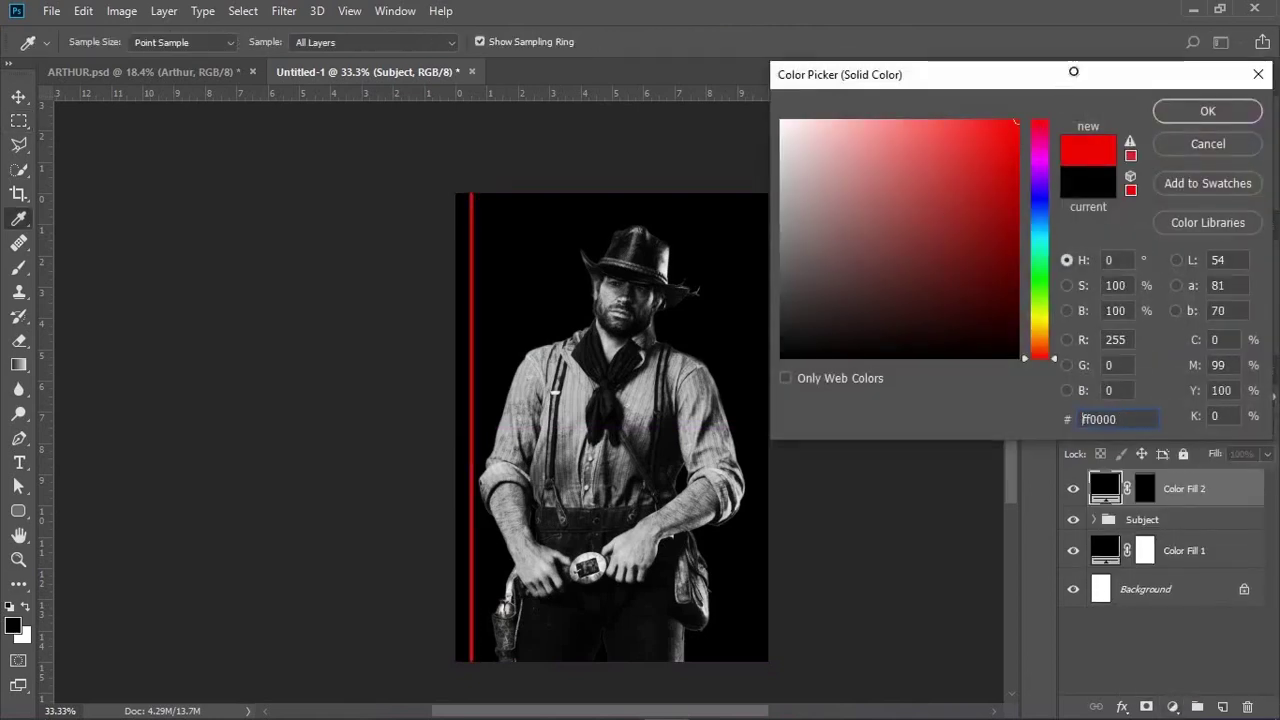
pyautogui.click(1190, 110)
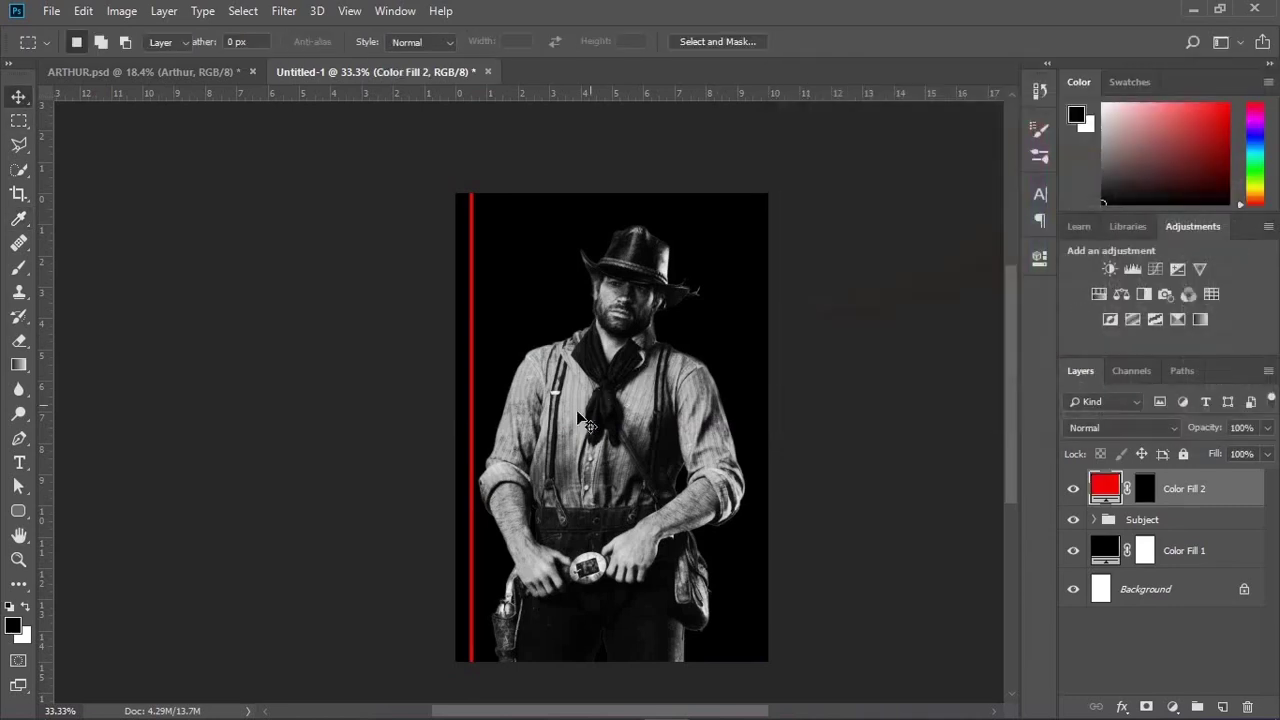
# Step: Widen the red stripe slightly toward the figure with Free Transform
pyautogui.press('v')
pyautogui.scroll(1, 585, 425)
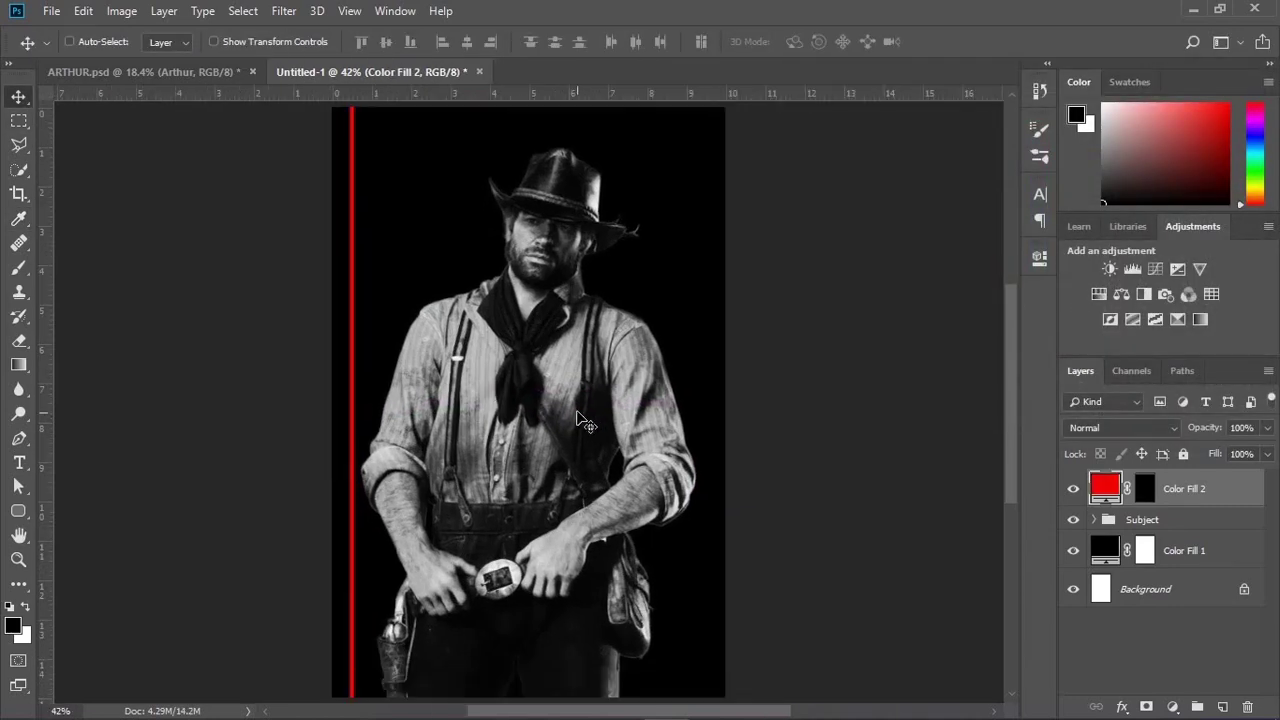
pyautogui.hotkey('ctrl', 'space')
pyautogui.moveTo(355, 450); pyautogui.dragTo(463, 457)
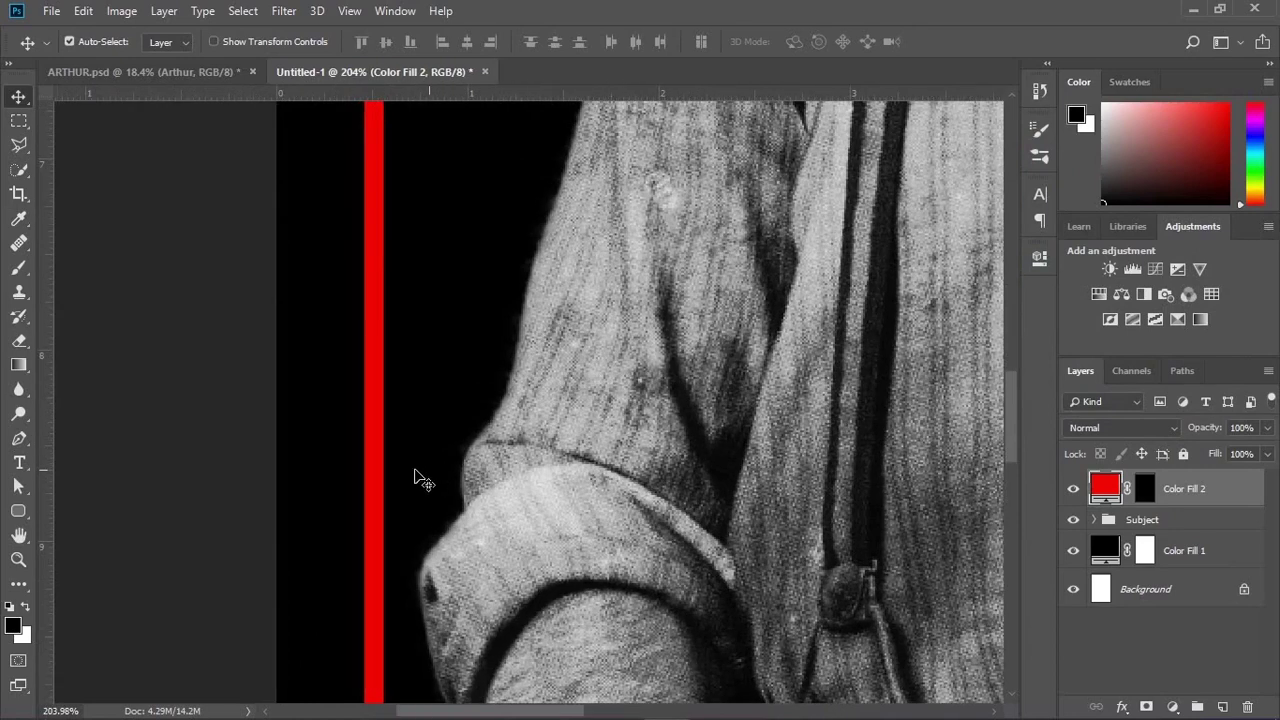
pyautogui.hotkey('ctrl', 't')
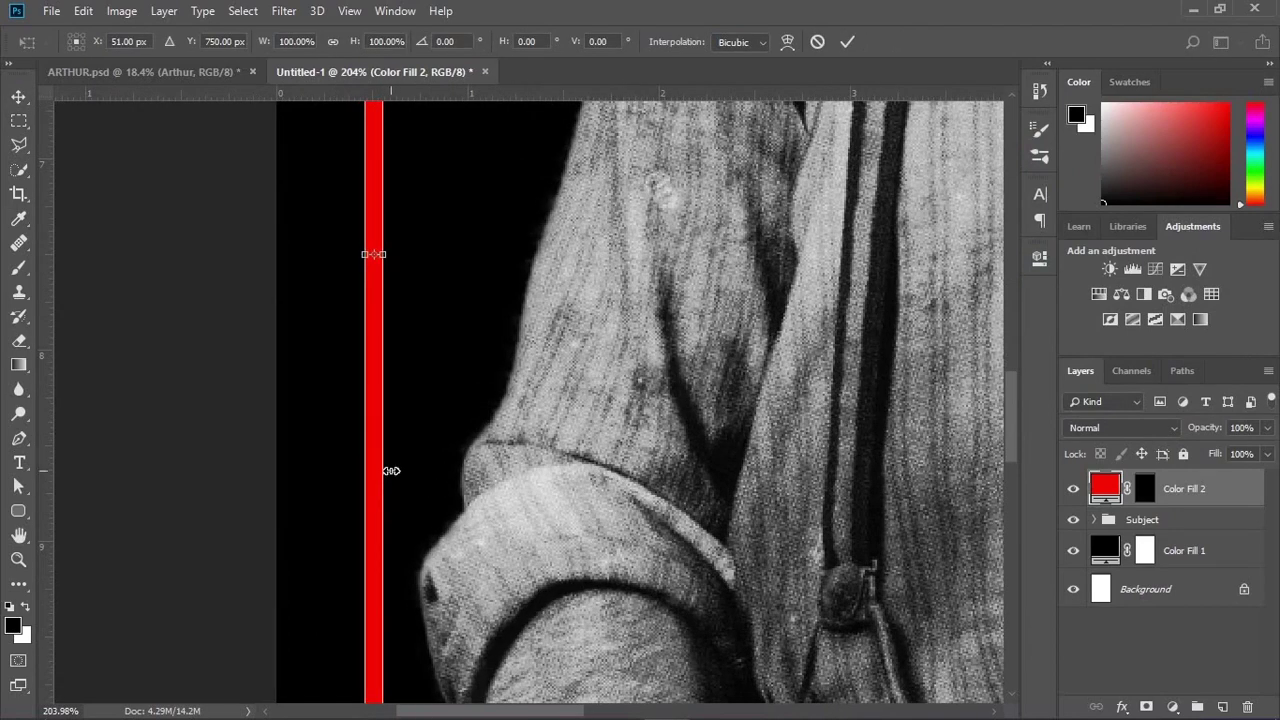
pyautogui.moveTo(391, 470); pyautogui.dragTo(398, 470)
pyautogui.press('Return')
pyautogui.hotkey('ctrl', '0')
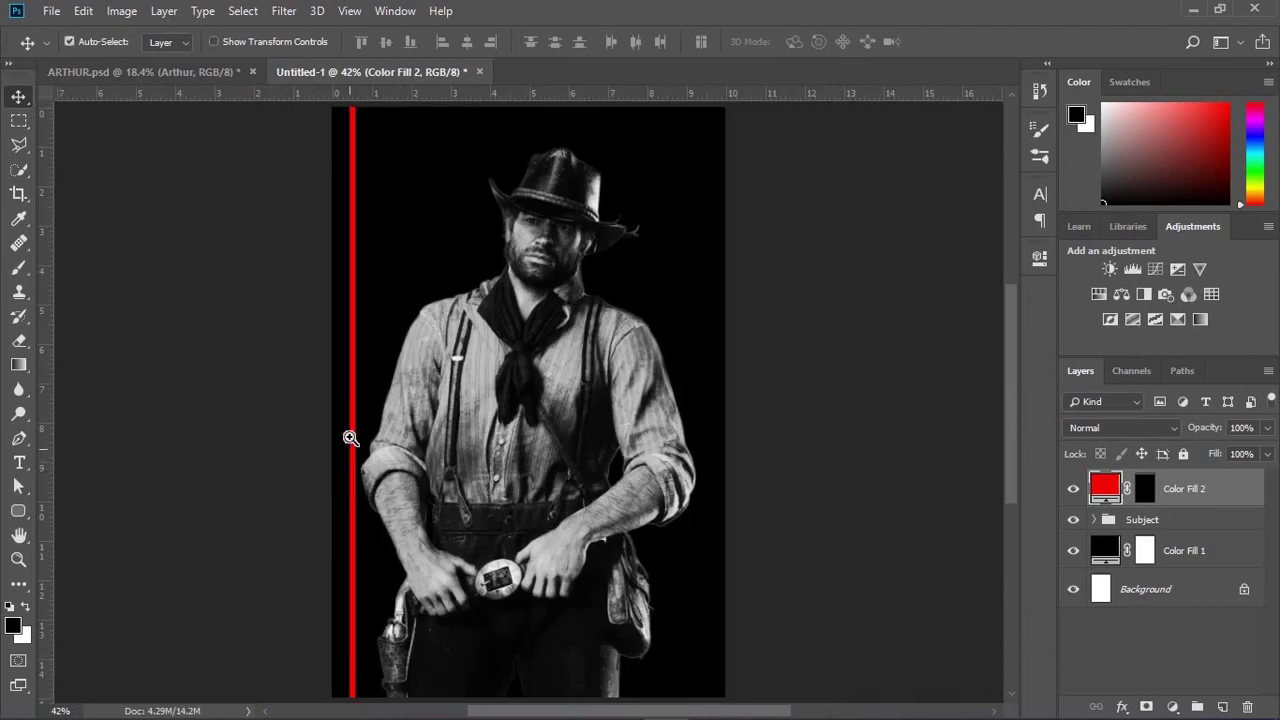
# Step: Duplicate the red stripe and place the copy parallel to it on the figure's side, leaving a narrow gap
pyautogui.scroll(5, 405, 450)
pyautogui.moveTo(351, 434); pyautogui.dragTo(375, 436)
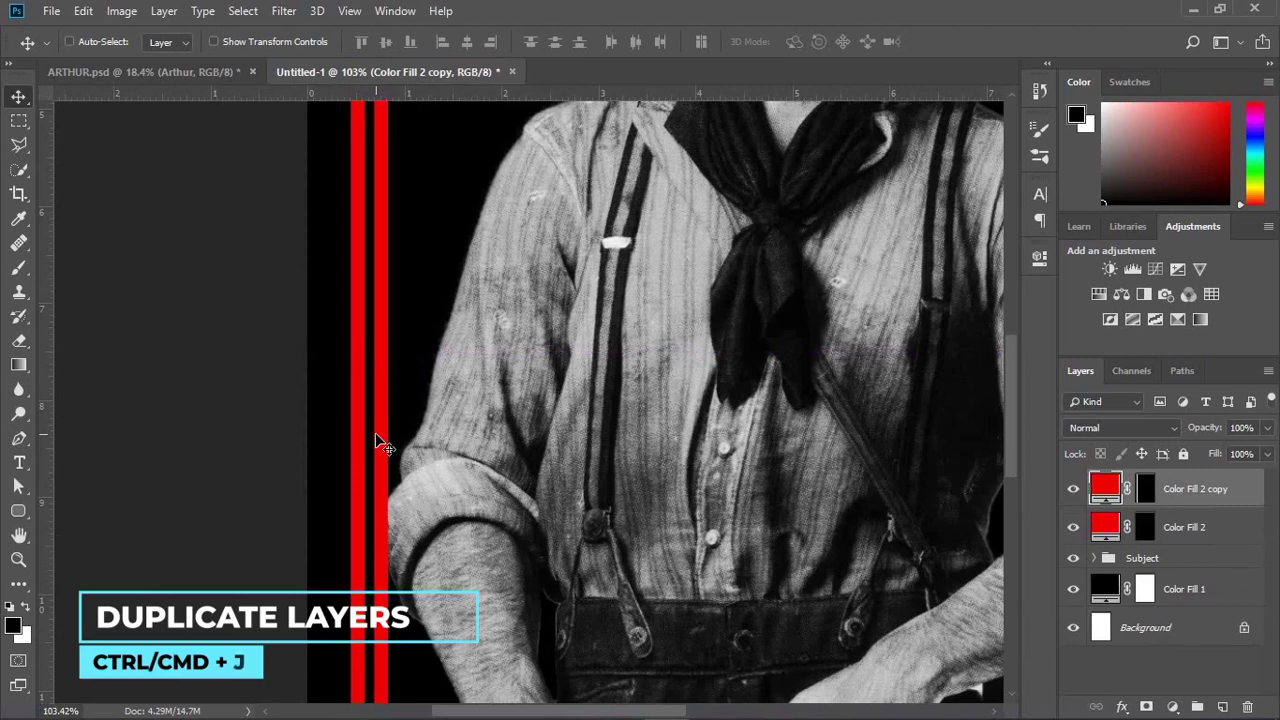
pyautogui.hotkey('shift', 'Right')
pyautogui.press('Left')
pyautogui.press('Left')
pyautogui.press('Left')
pyautogui.press('Left')
pyautogui.press('Left')
pyautogui.press('Left')
pyautogui.press('Left')
pyautogui.press('Left')
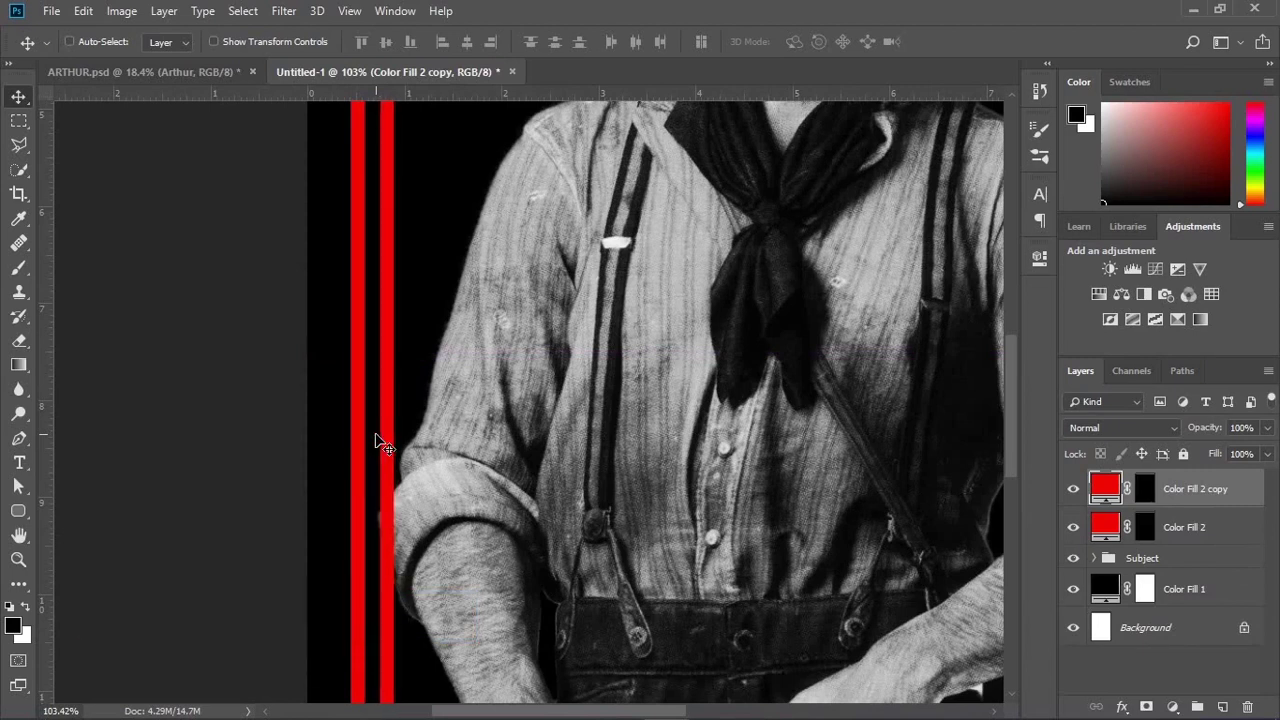
pyautogui.hotkey('ctrl', '0')
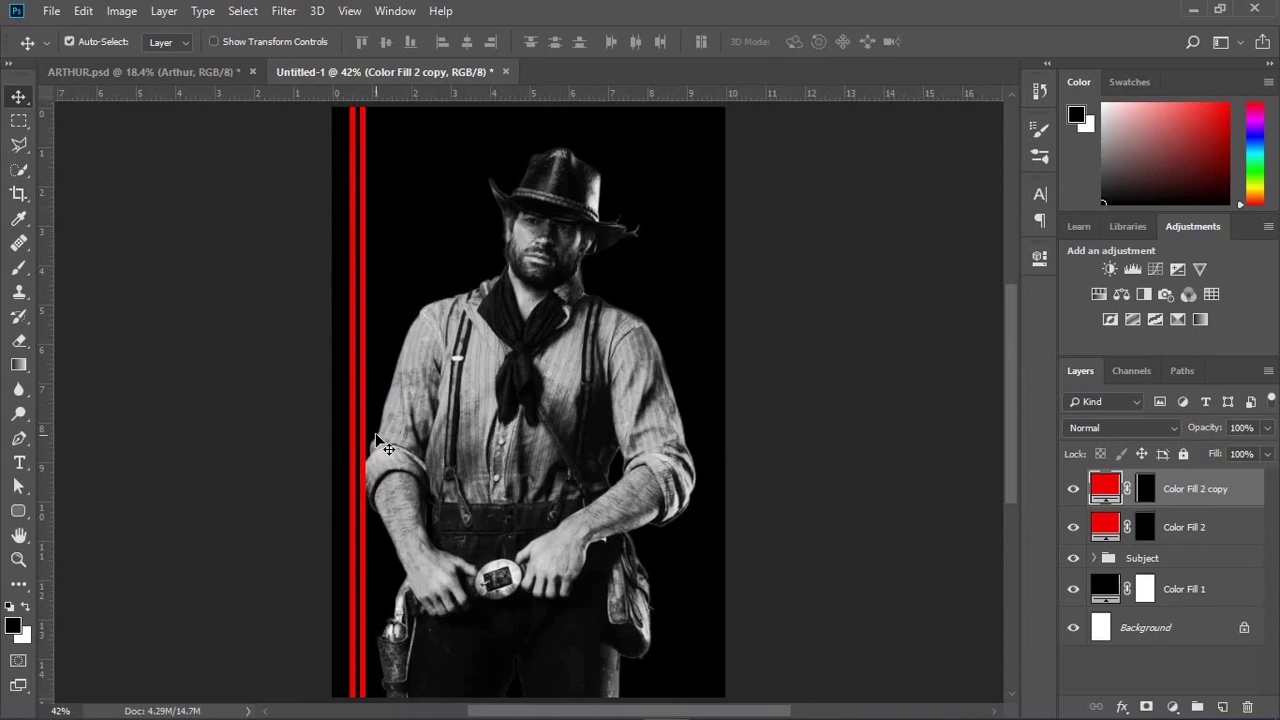
# Step: Widen the second red stripe into a broad full-height band reaching the figure's shoulder with Free Transform
pyautogui.hotkey('ctrl', 't')
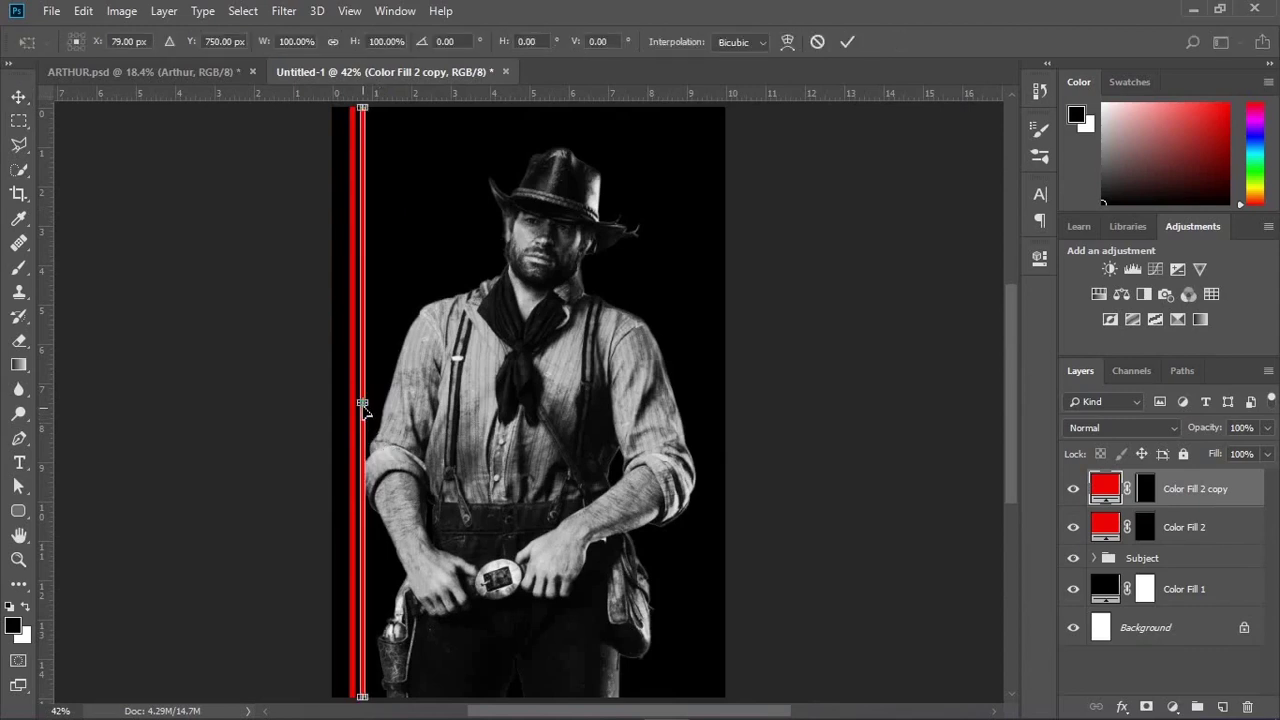
pyautogui.moveTo(366, 405); pyautogui.dragTo(453, 409)
pyautogui.press('Return')
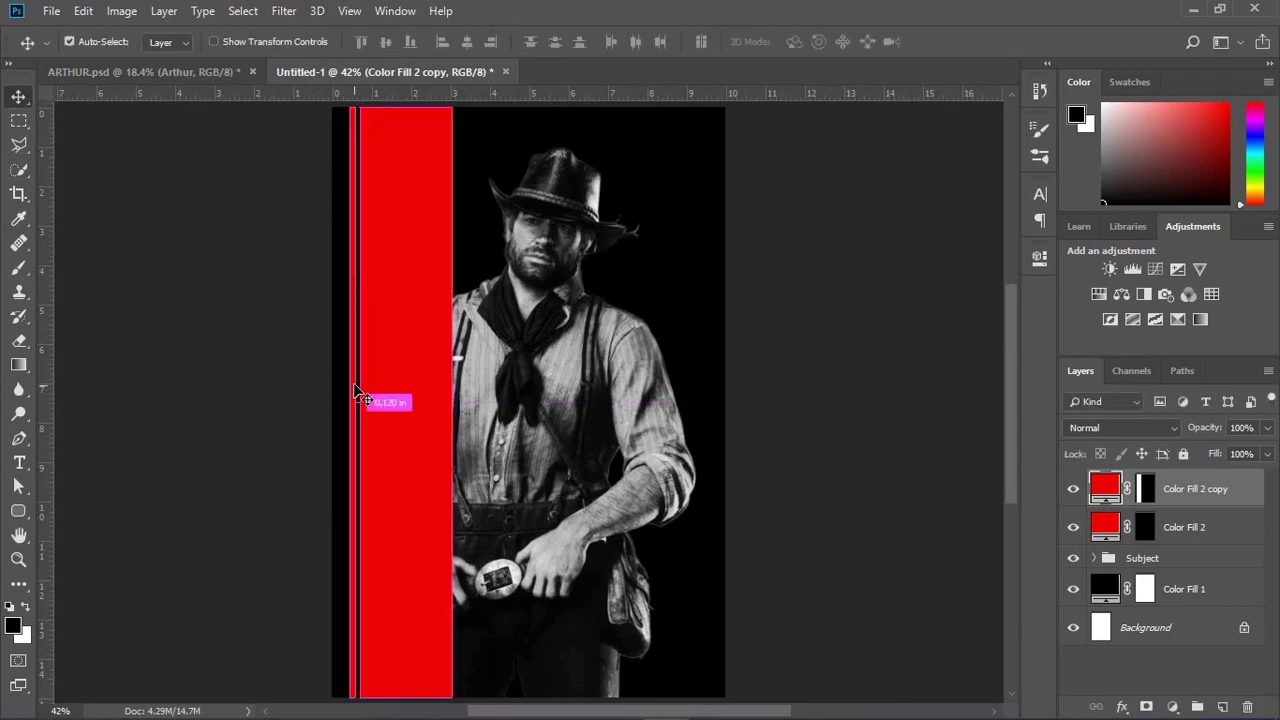
# Step: Duplicate the thin red stripe and place the copy on the broad band's other side with a matching 0.120 in gap
pyautogui.keyDown('ctrl'); pyautogui.click(357, 394); pyautogui.keyUp('ctrl')
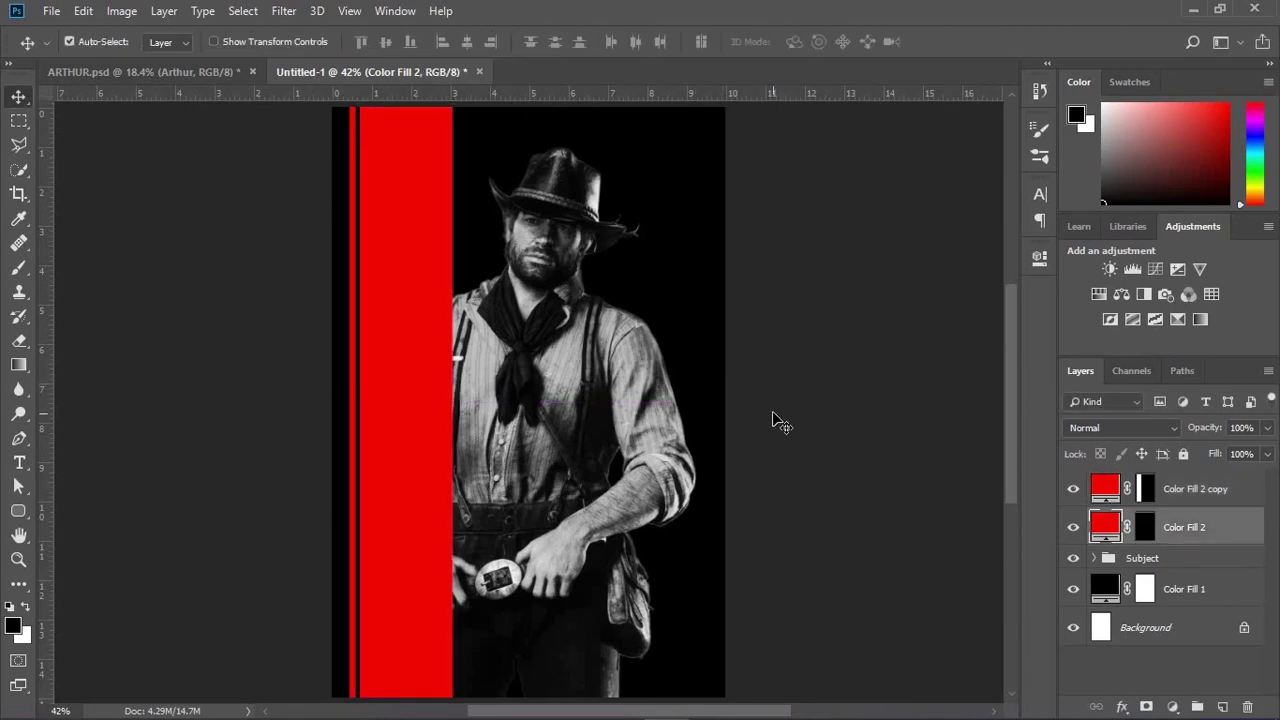
pyautogui.hotkey('ctrl', 'j')
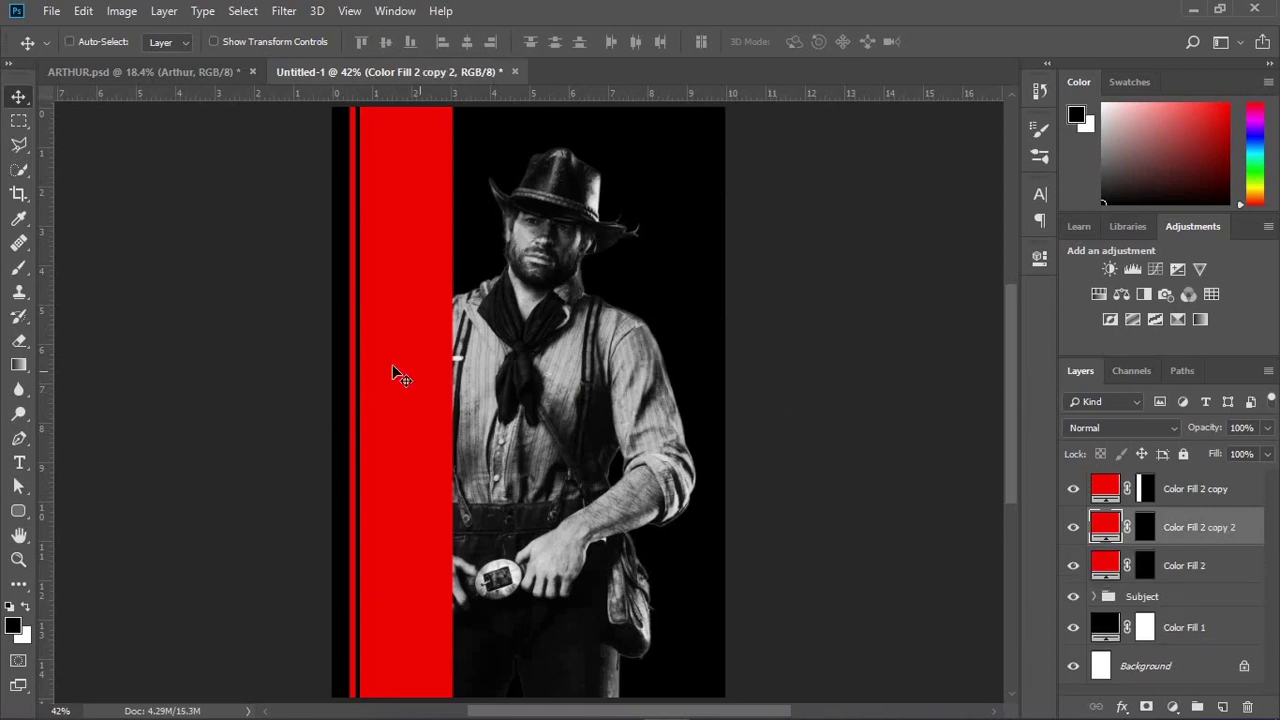
pyautogui.moveTo(372, 366); pyautogui.dragTo(478, 390)
pyautogui.hotkey('ctrl', 'space')
pyautogui.moveTo(383, 406); pyautogui.dragTo(551, 432)
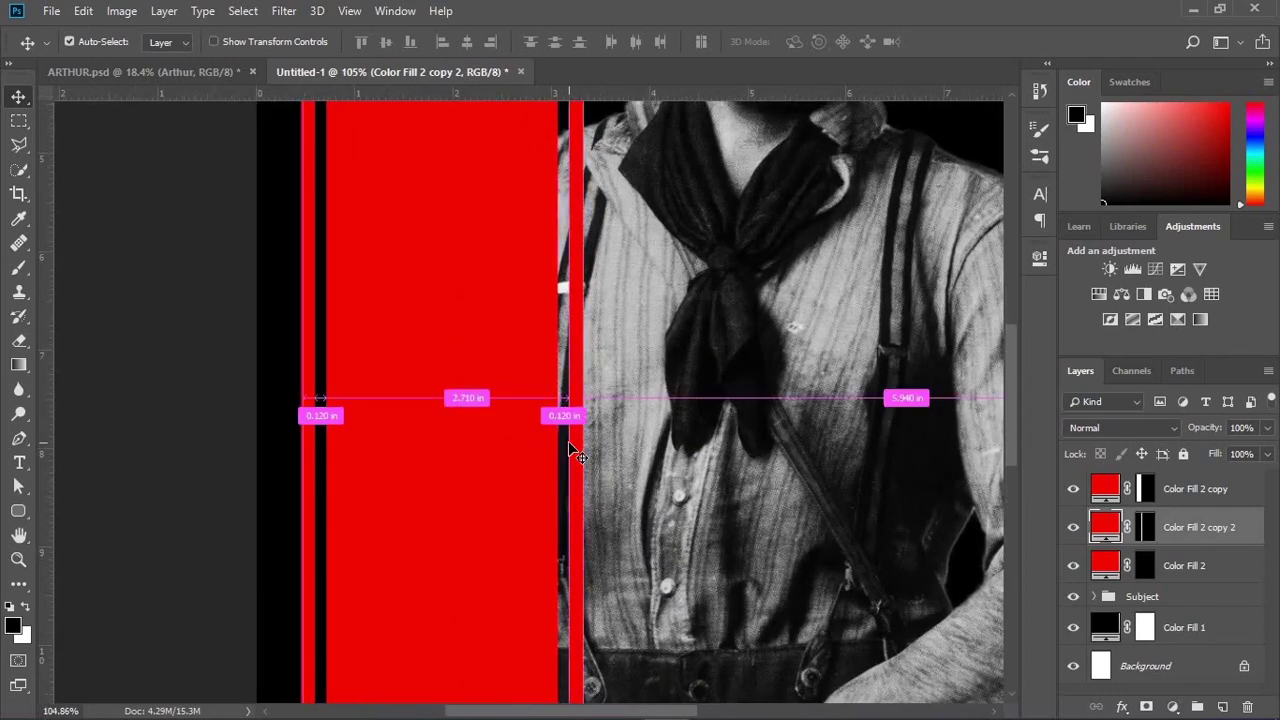
pyautogui.hotkey('ctrl', '-')
pyautogui.hotkey('ctrl', '-')
pyautogui.hotkey('ctrl', '-')
pyautogui.hotkey('ctrl', '-')
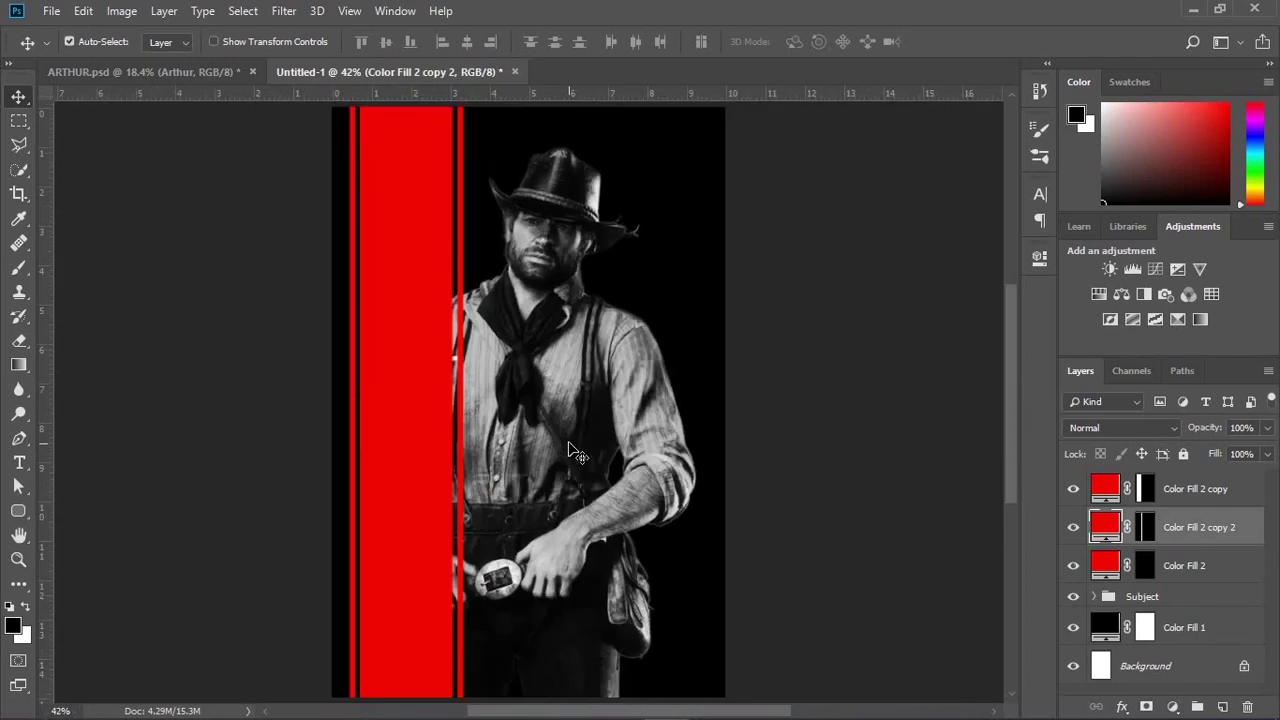
# Step: Group the three red stripe layers and place the group beneath the Subject group
pyautogui.click(1198, 568)
pyautogui.doubleClick(1206, 507)
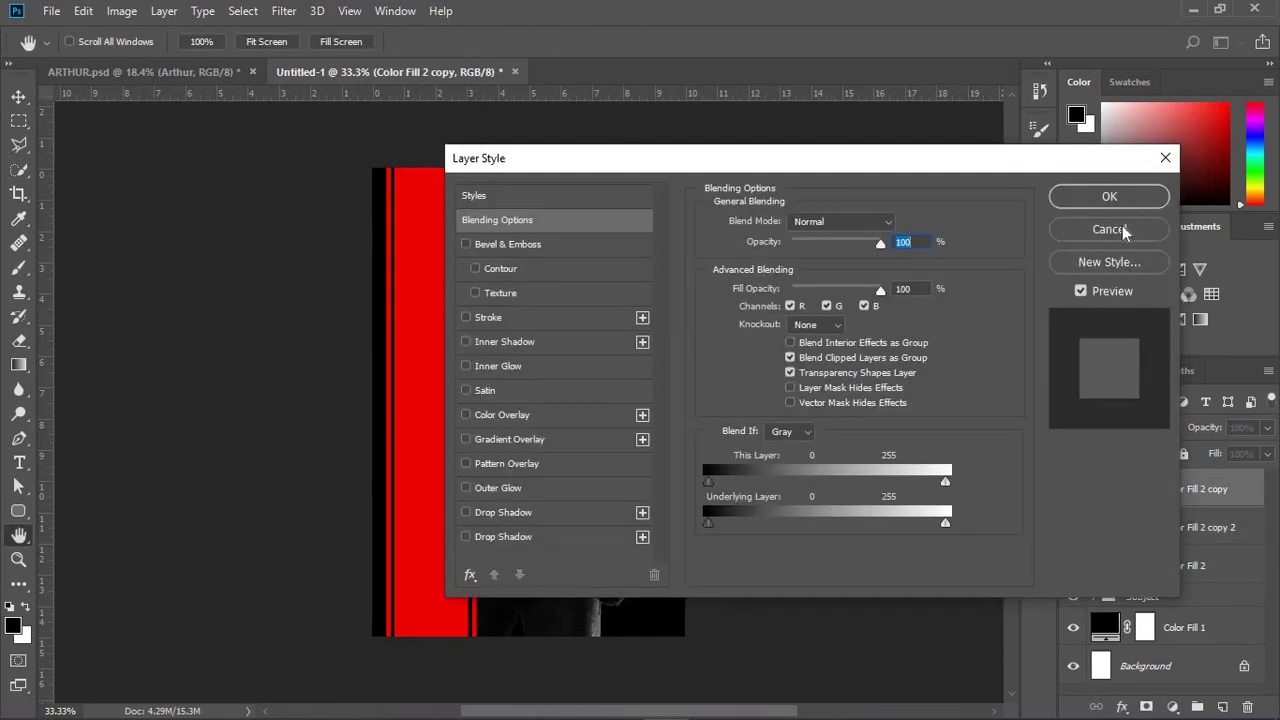
pyautogui.click(1121, 229)
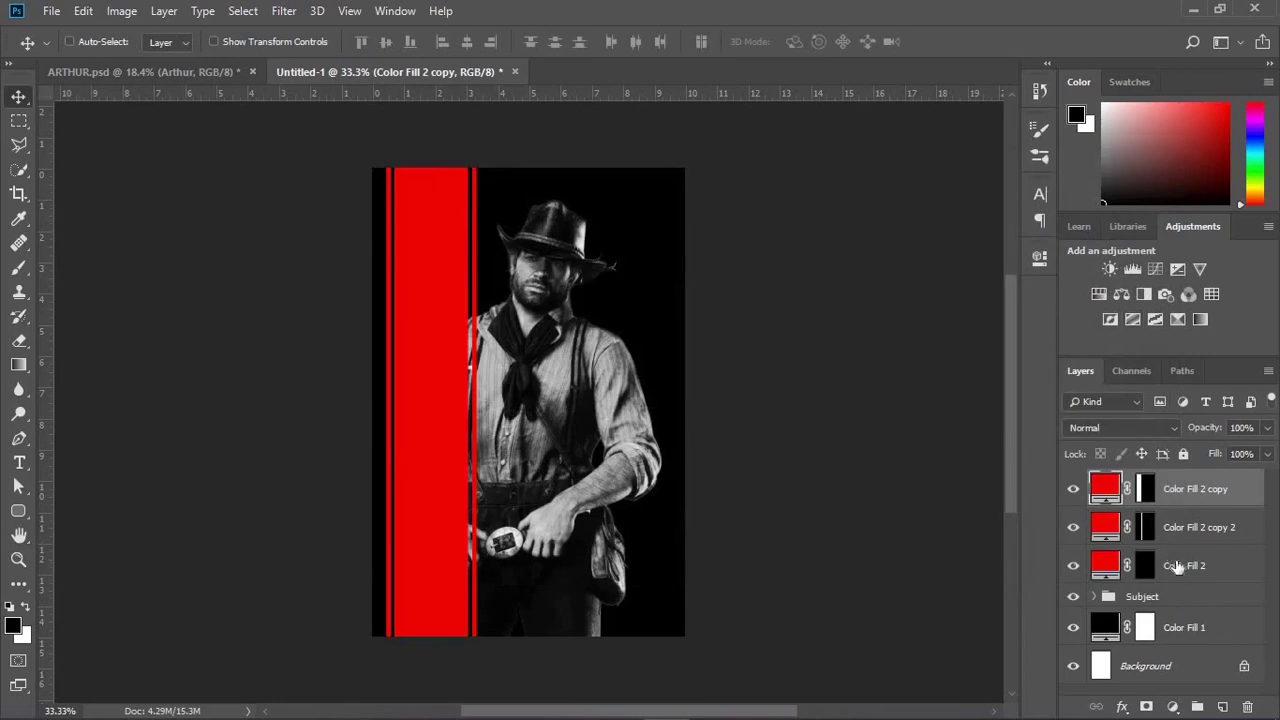
pyautogui.keyDown('shift'); pyautogui.click(1178, 566); pyautogui.keyUp('shift')
pyautogui.hotkey('ctrl', 'g')
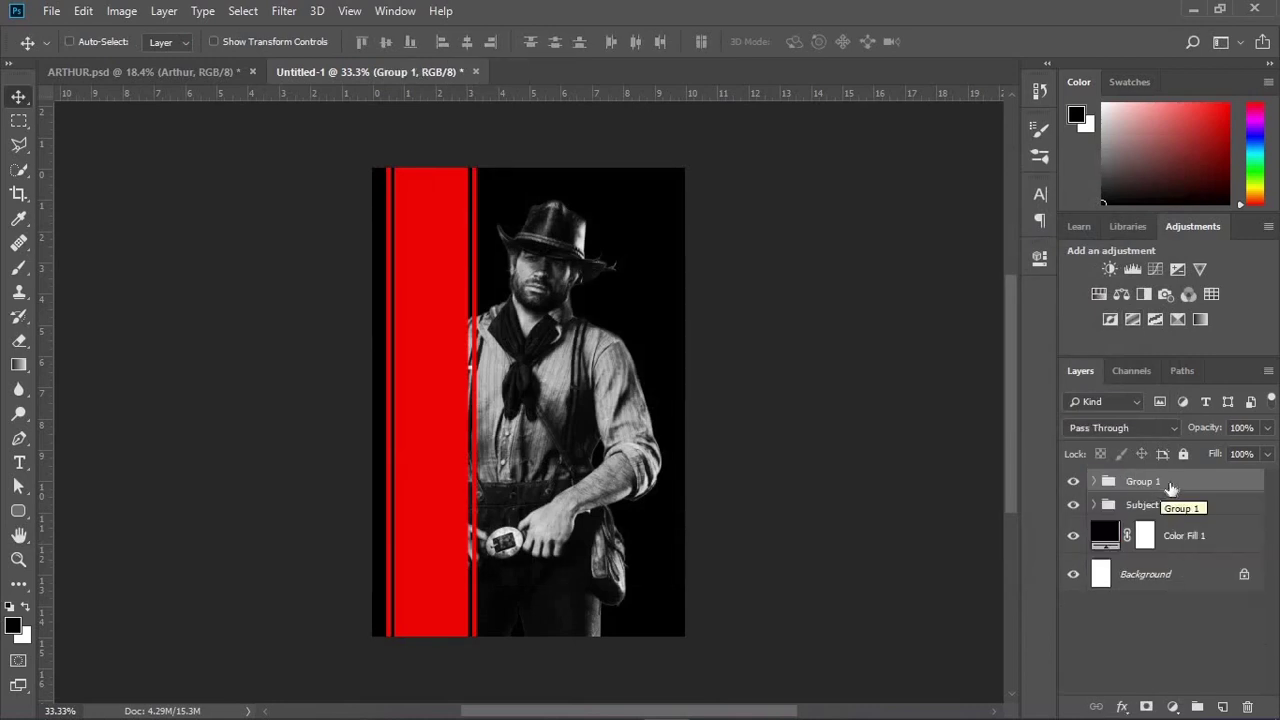
pyautogui.moveTo(1168, 486); pyautogui.dragTo(1178, 525)
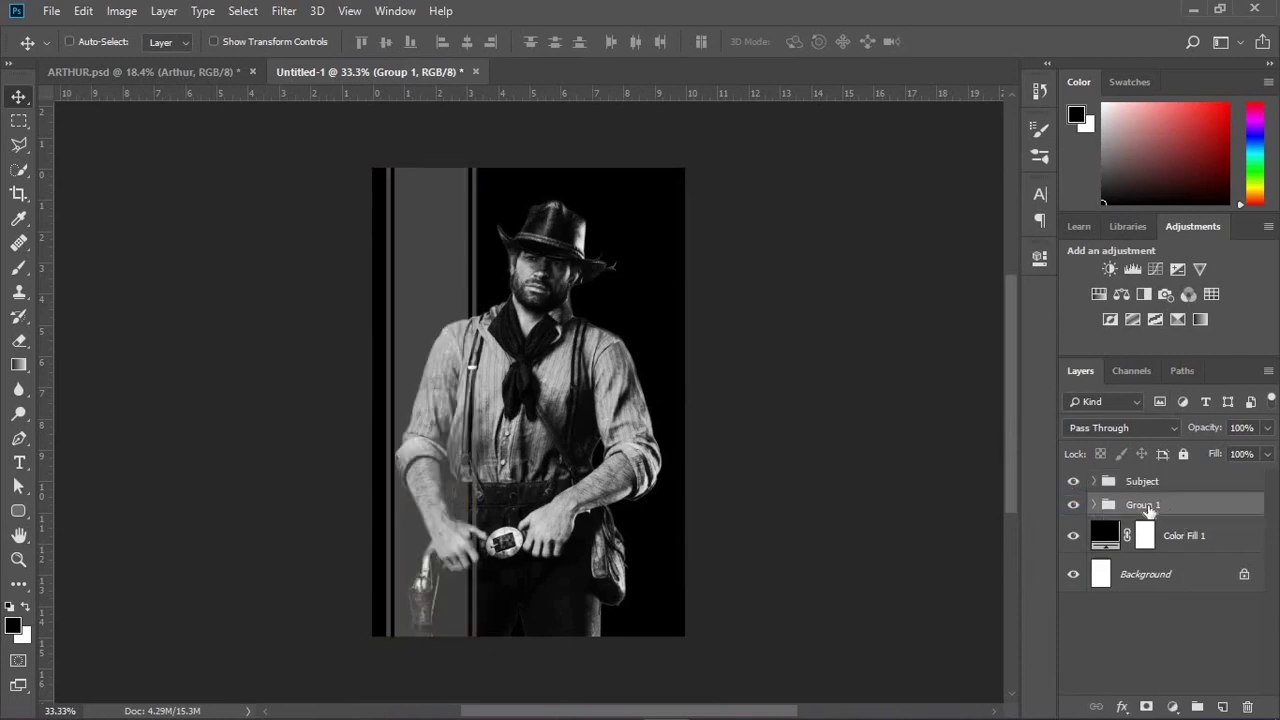
# Step: Load the Arthur layer's outline as a selection and apply it as a layer mask on the stripe group
pyautogui.click(1095, 482)
pyautogui.click(1095, 482)
pyautogui.click(1095, 482)
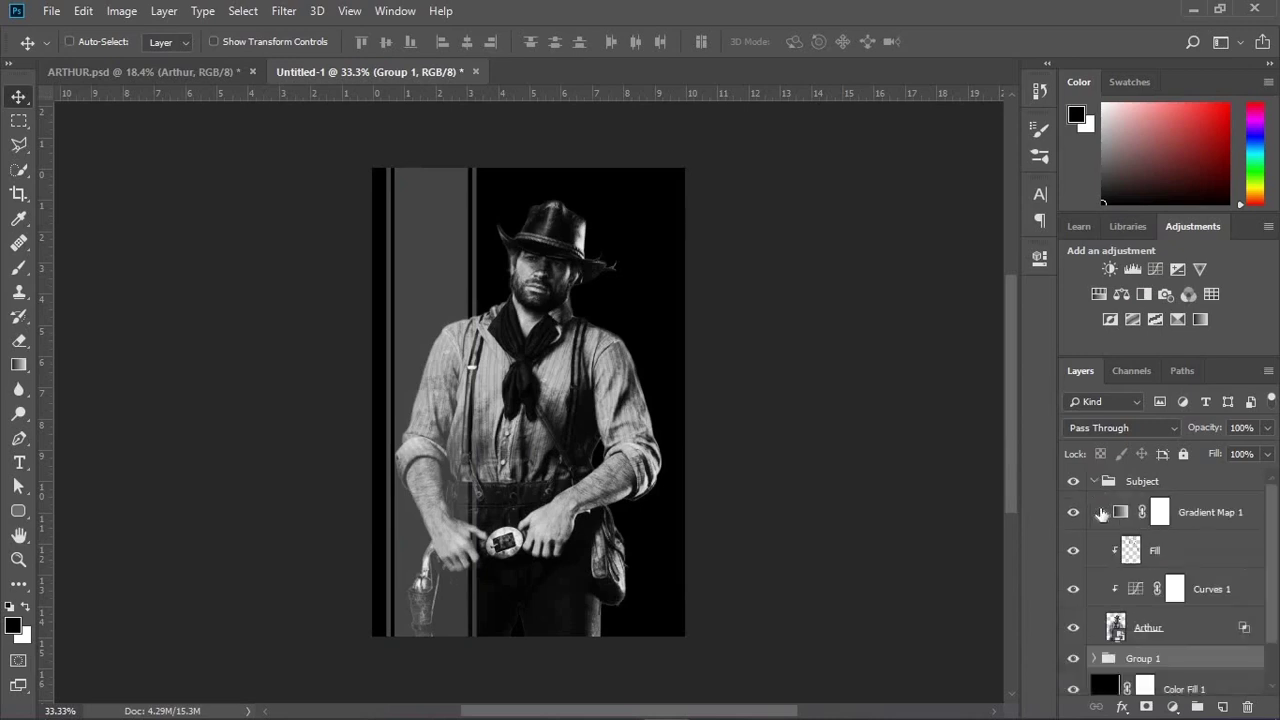
pyautogui.keyDown('ctrl'); pyautogui.click(1116, 630); pyautogui.keyUp('ctrl')
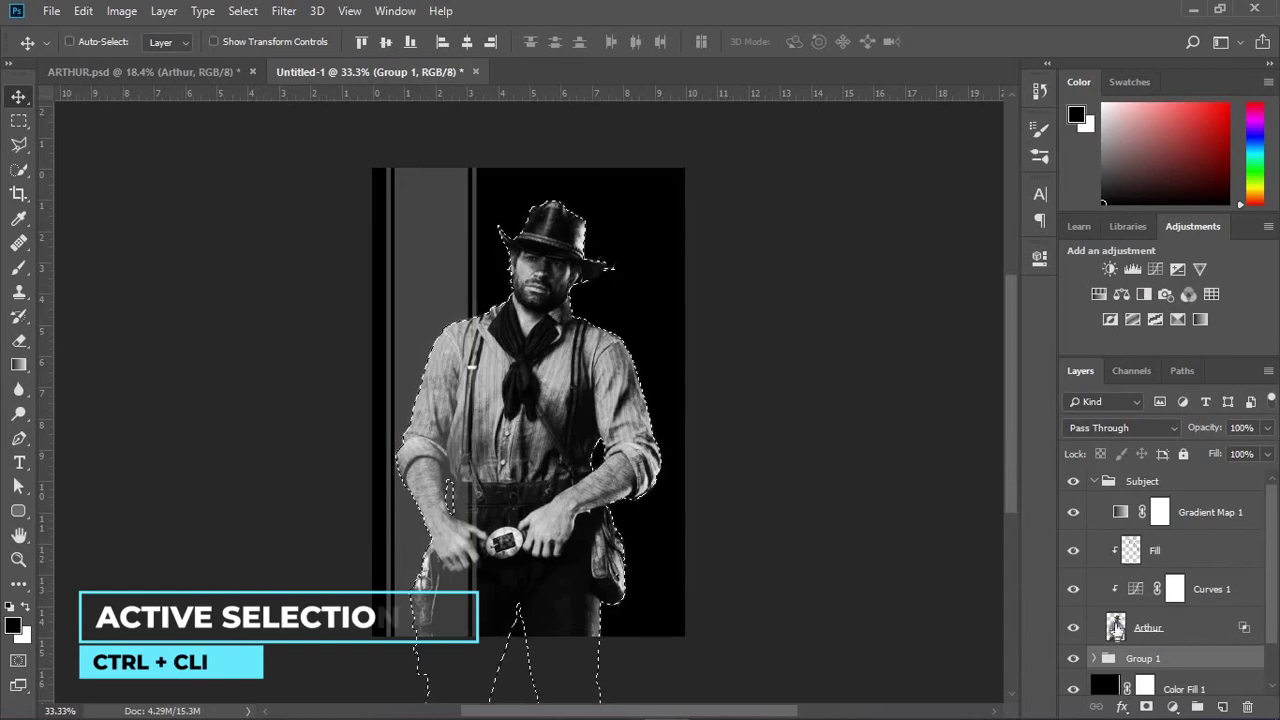
pyautogui.click(1095, 482)
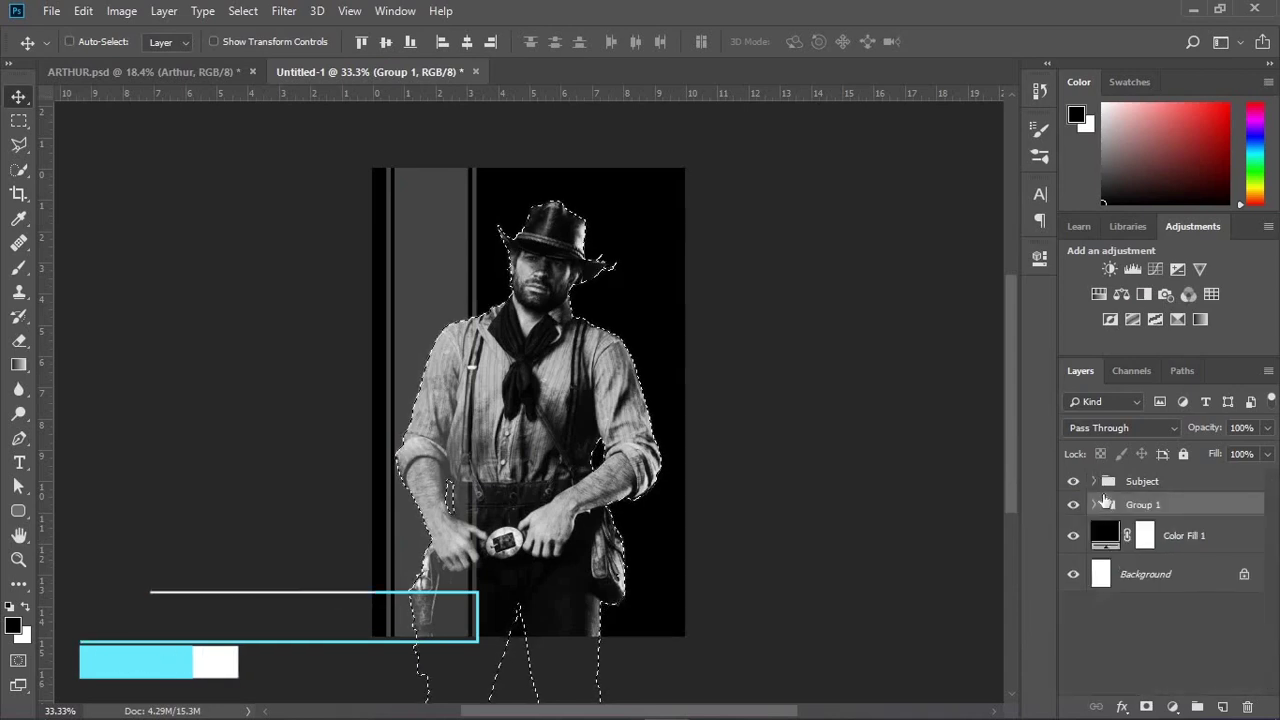
pyautogui.click(1143, 706)
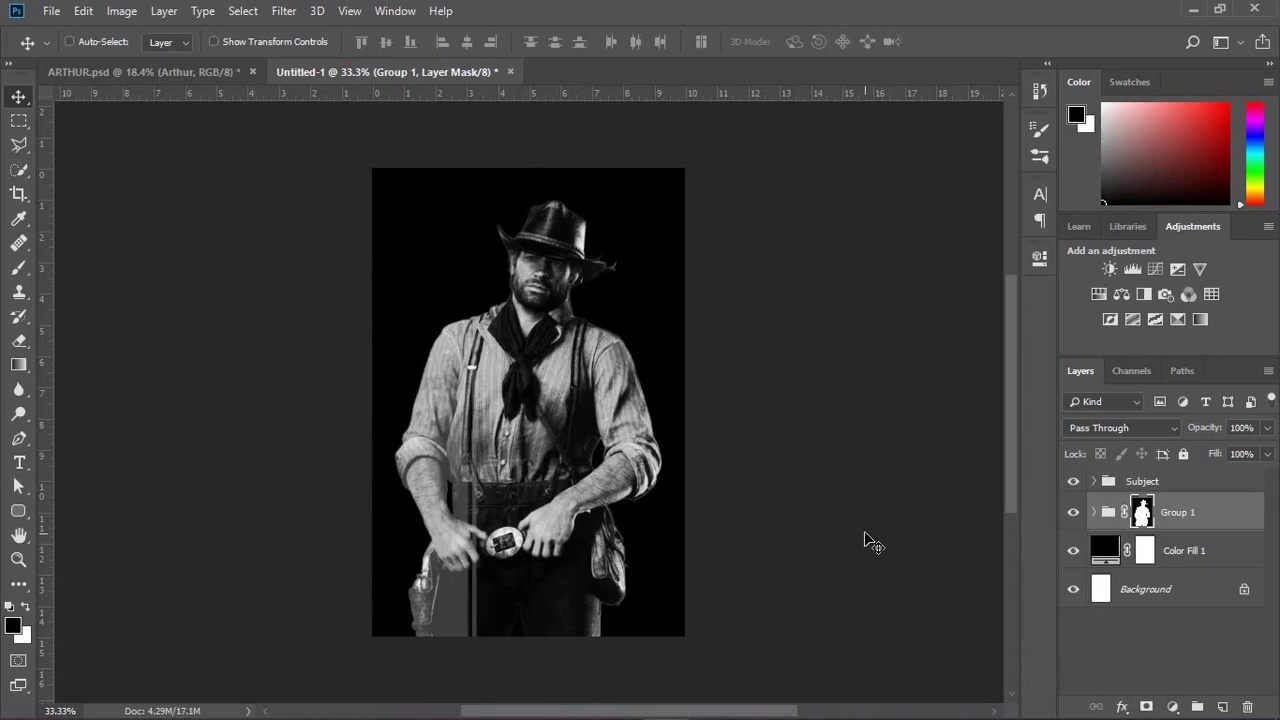
# Step: Invert the stripe group's layer mask and move the group above the Subject group
pyautogui.hotkey('ctrl', 'i')
pyautogui.moveTo(1178, 510); pyautogui.dragTo(1174, 474)
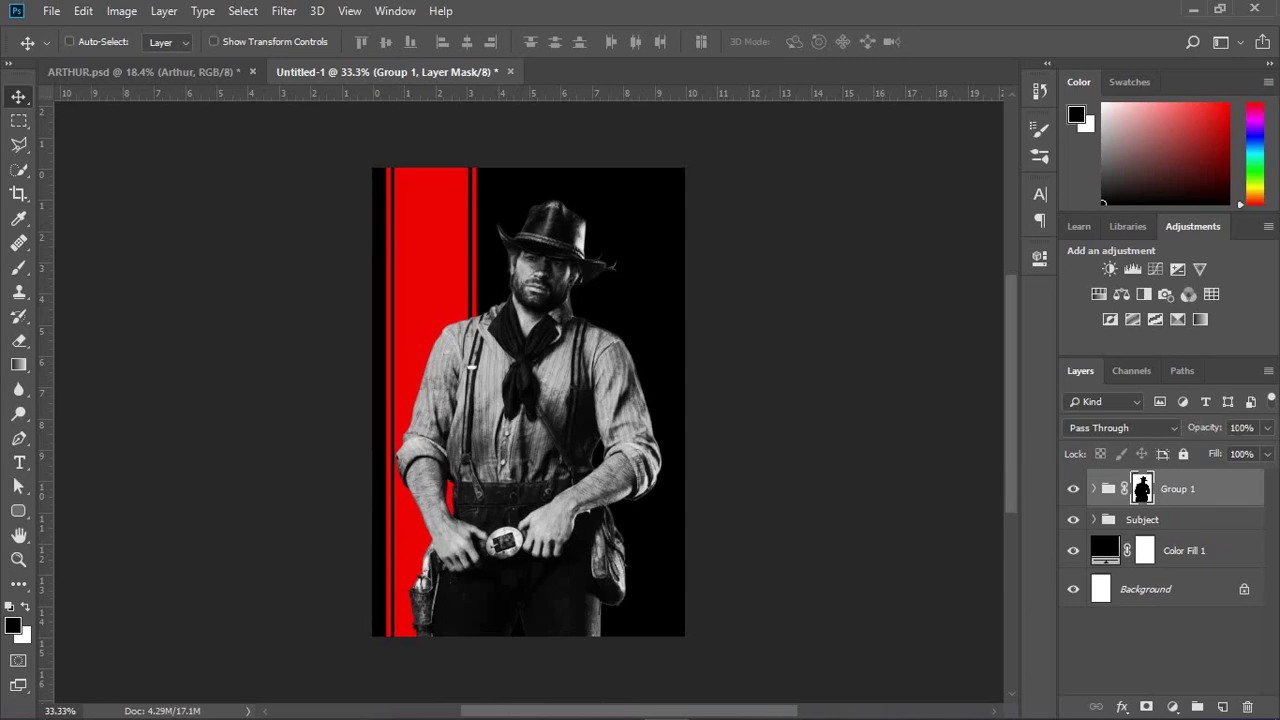
# Step: Set the stripe group's opacity to 60% and create a duplicate of it without the layer mask
pyautogui.click(1236, 427)
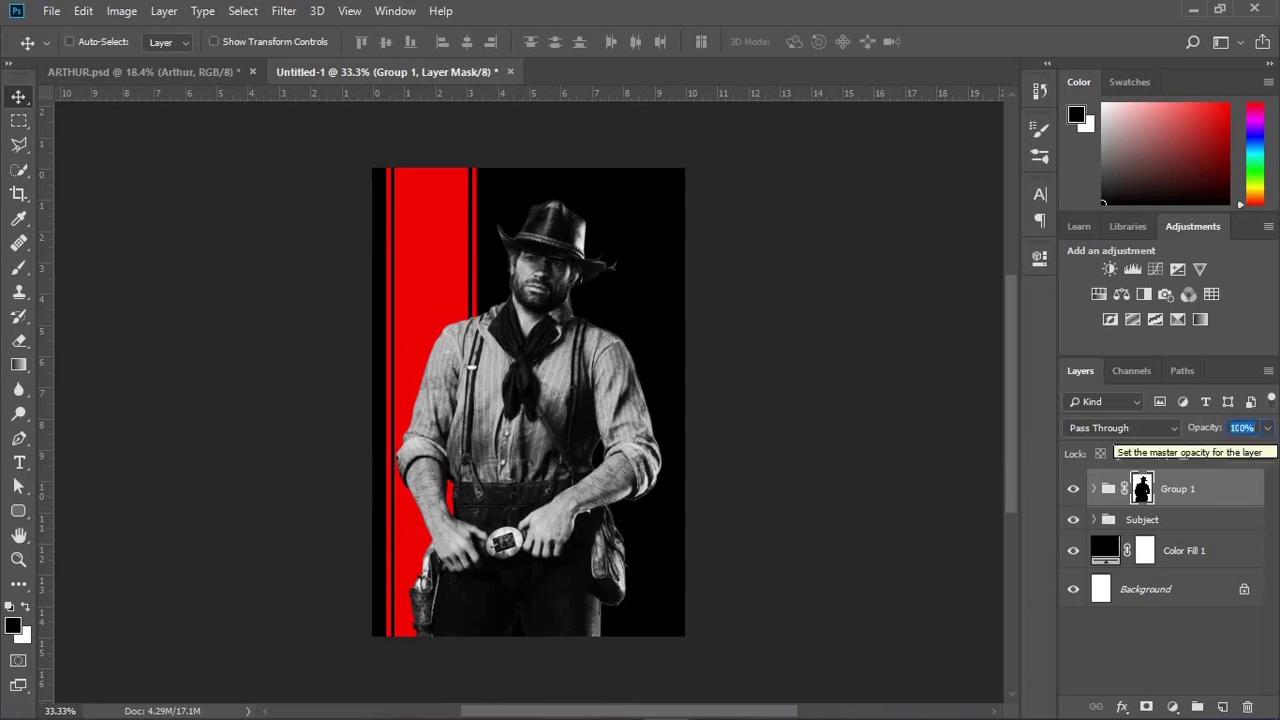
pyautogui.write('60')
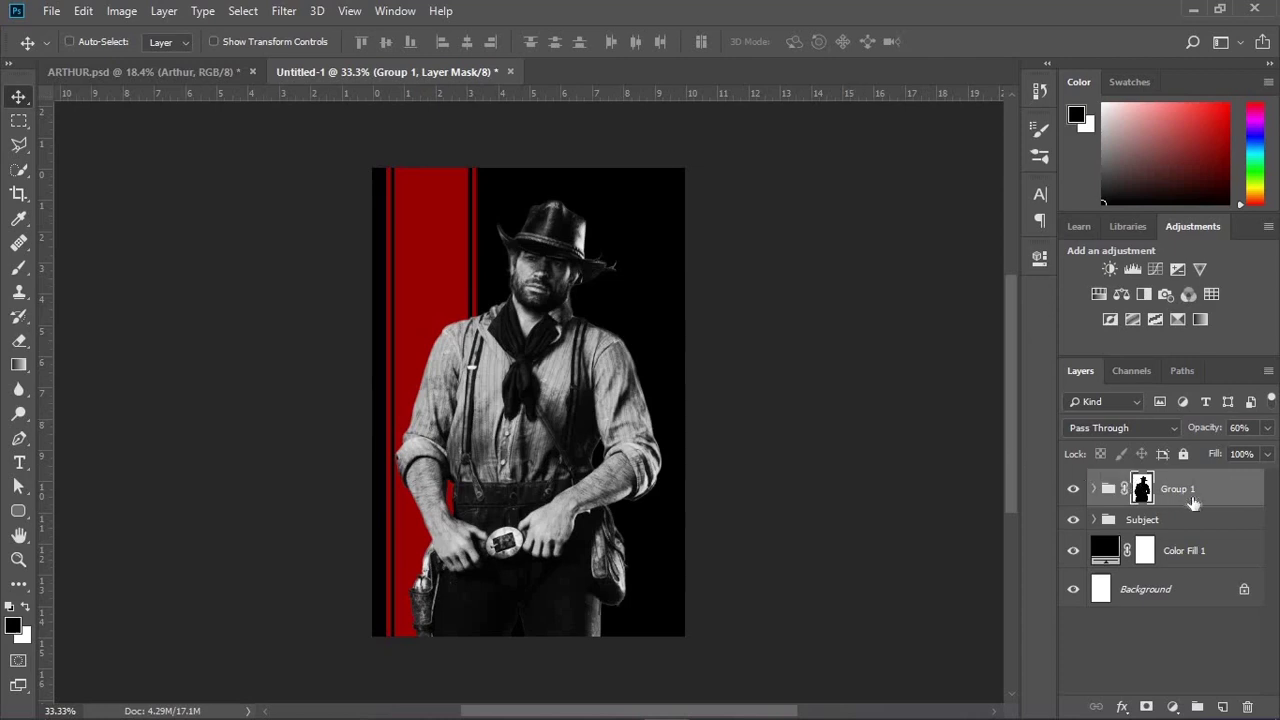
pyautogui.hotkey('ctrl', 'j')
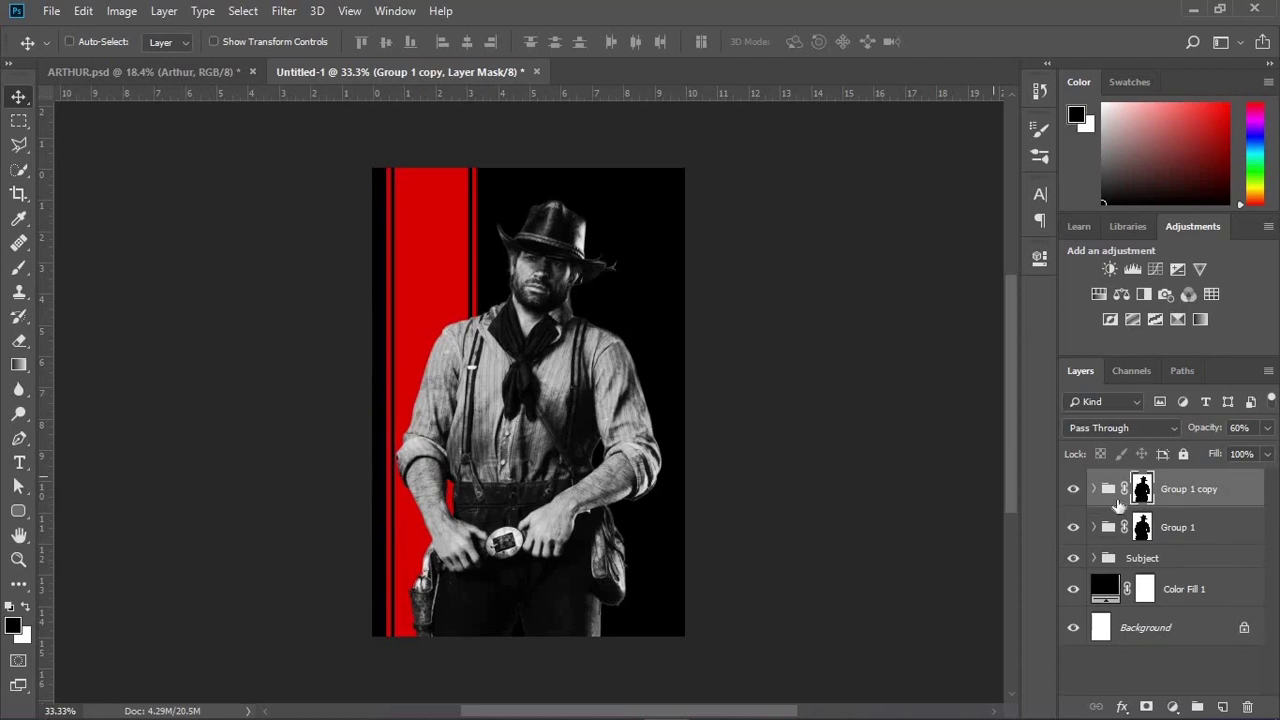
pyautogui.rightClick(1143, 490)
pyautogui.click(1143, 523)
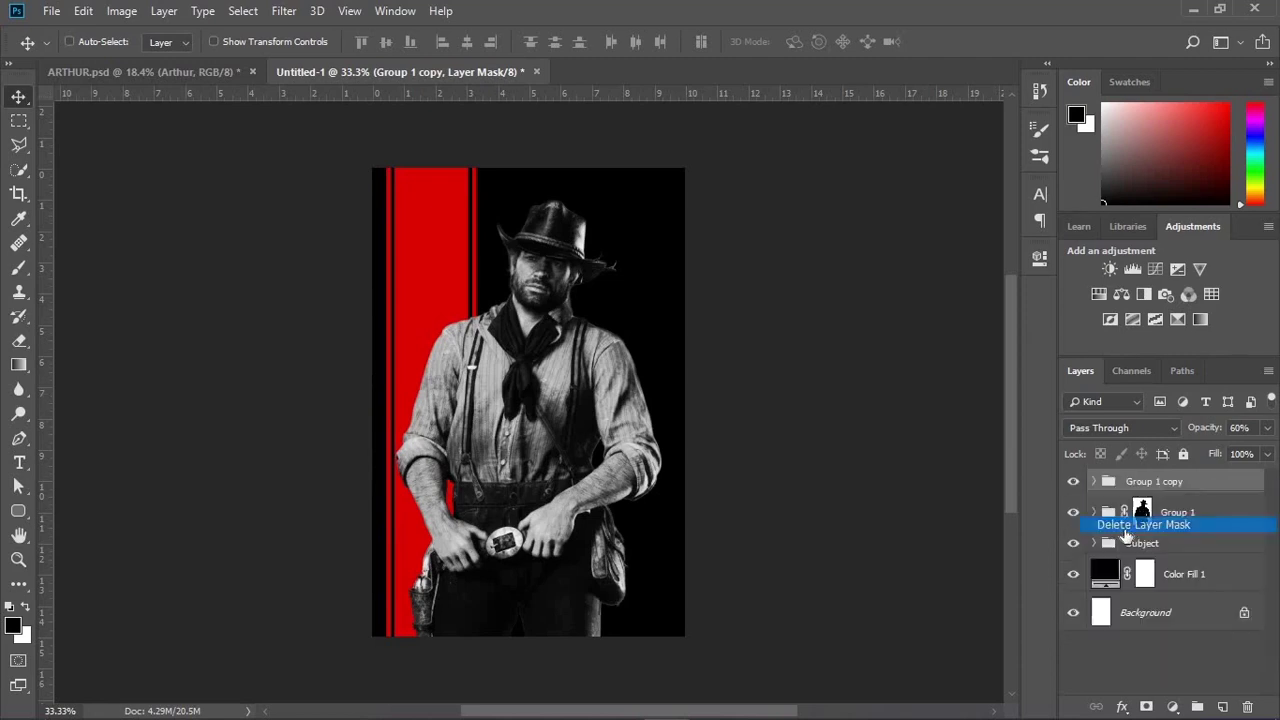
# Step: Move the unmasked stripe group copy across to the opposite side of the figure, mirroring the original stripes' position
pyautogui.moveTo(434, 364); pyautogui.dragTo(541, 368)
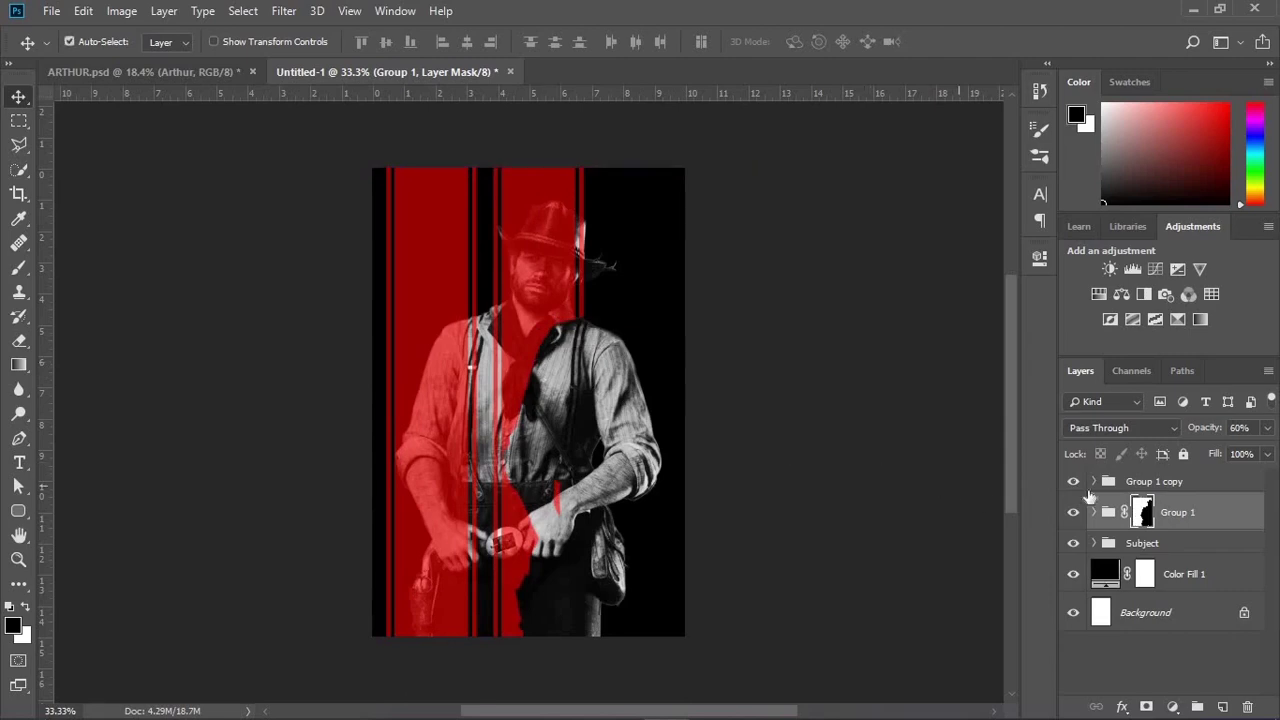
pyautogui.hotkey('ctrl', 'z')
pyautogui.click(1150, 484)
pyautogui.moveTo(406, 346); pyautogui.dragTo(601, 351)
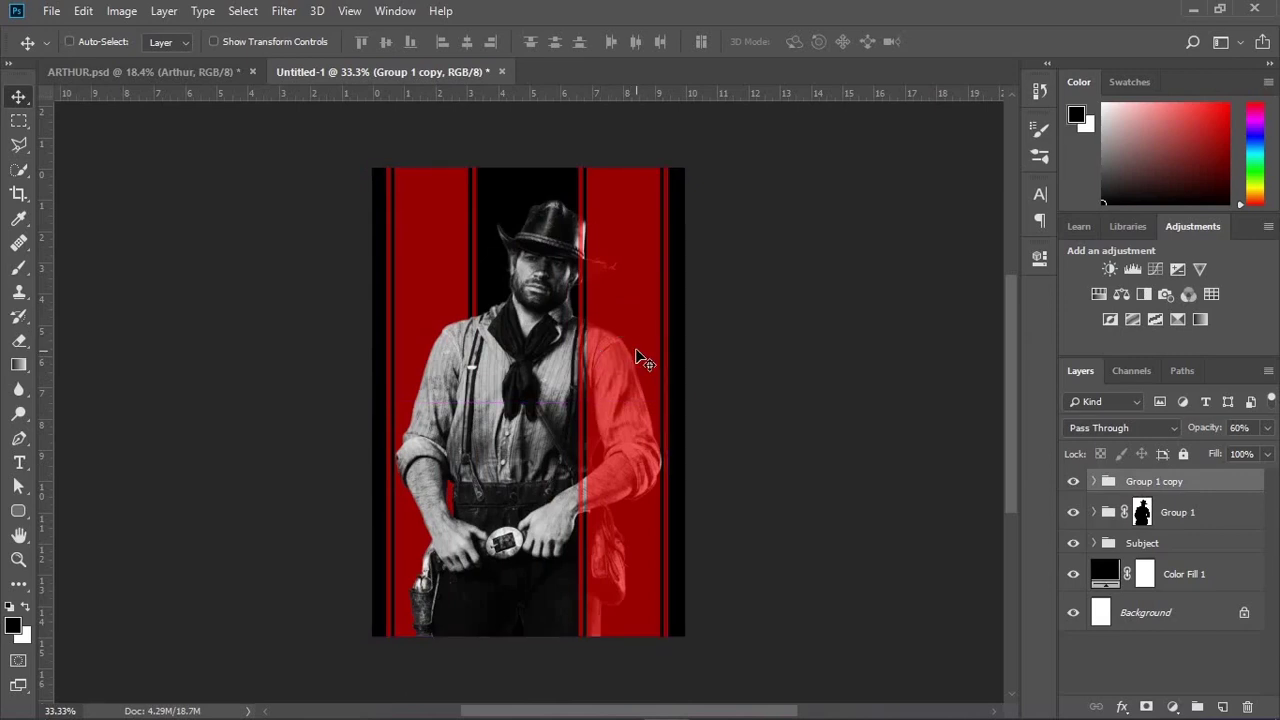
pyautogui.moveTo(641, 357); pyautogui.dragTo(640, 358)
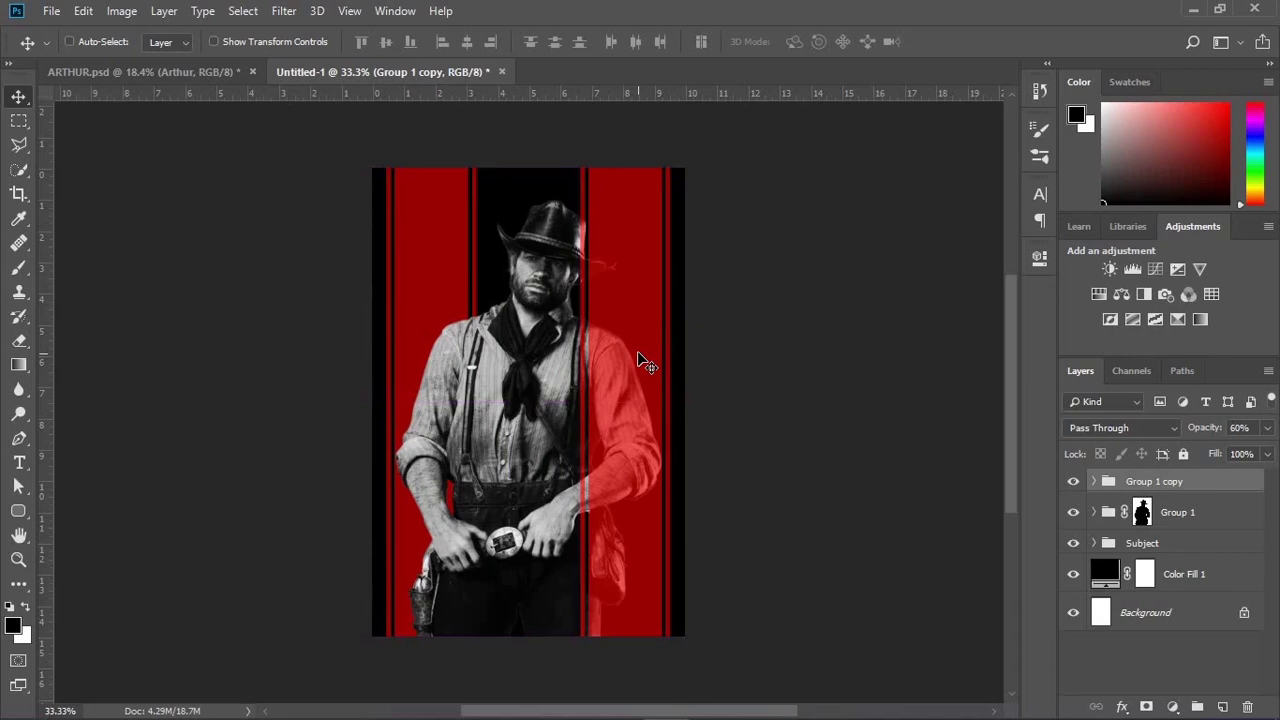
pyautogui.hotkey('shift', 'Right')
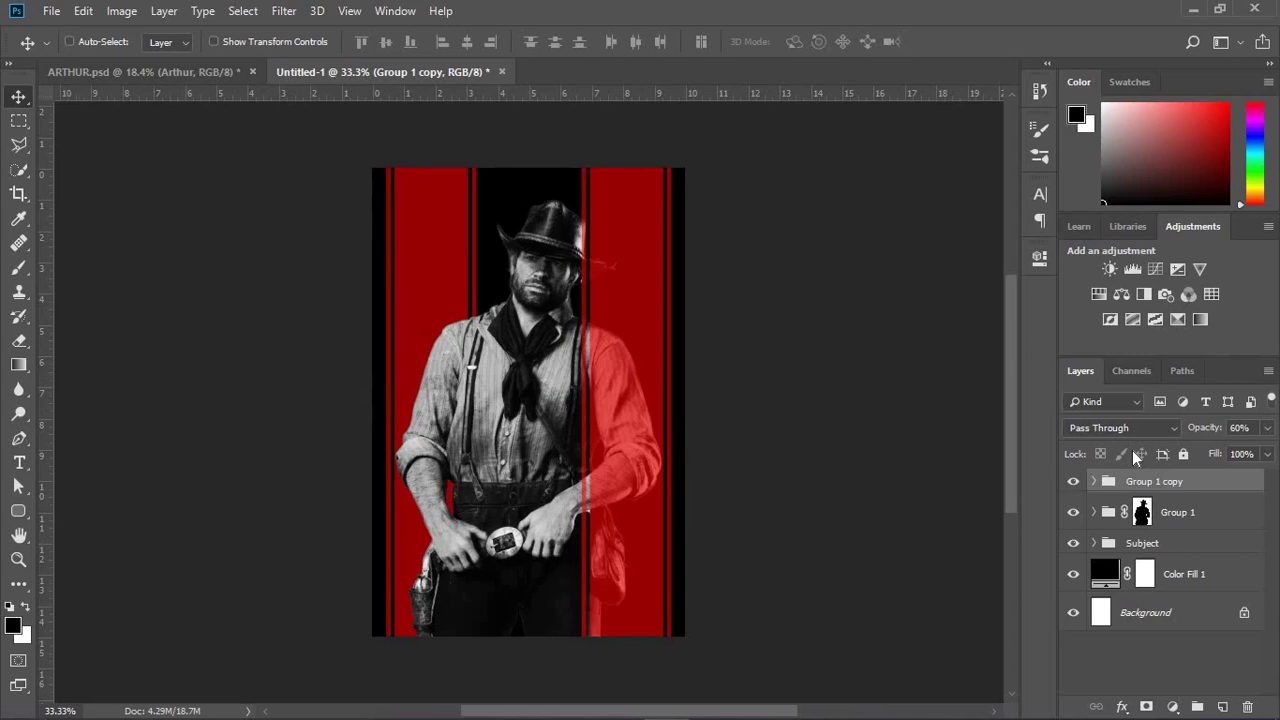
# Step: Set the stripe group copy to 100% opacity and the Multiply blend mode
pyautogui.press('0')
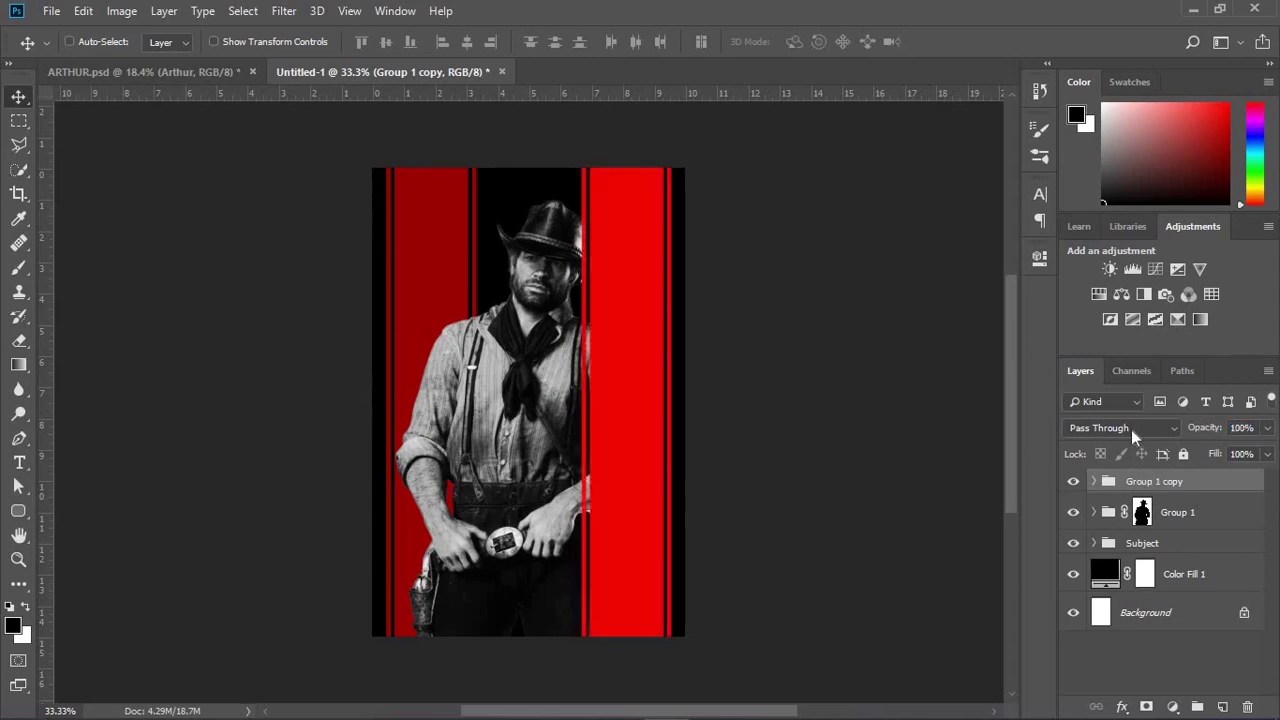
pyautogui.click(1131, 429)
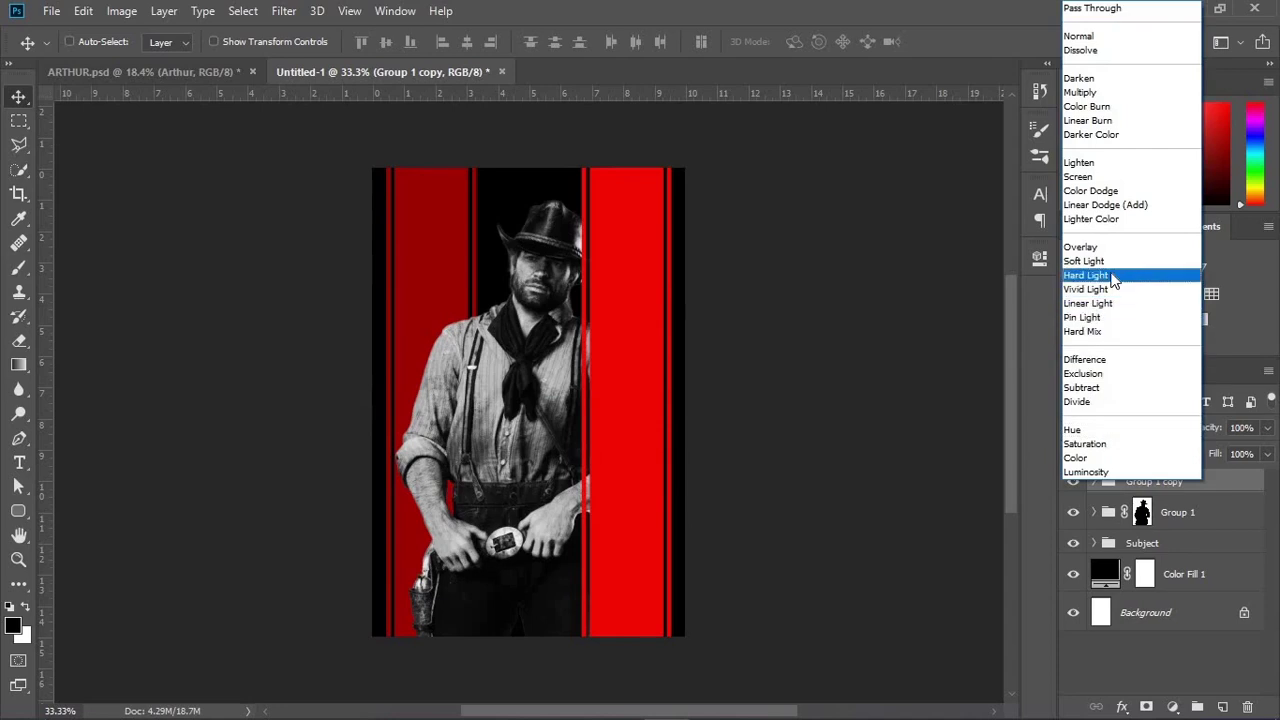
pyautogui.click(1093, 93)
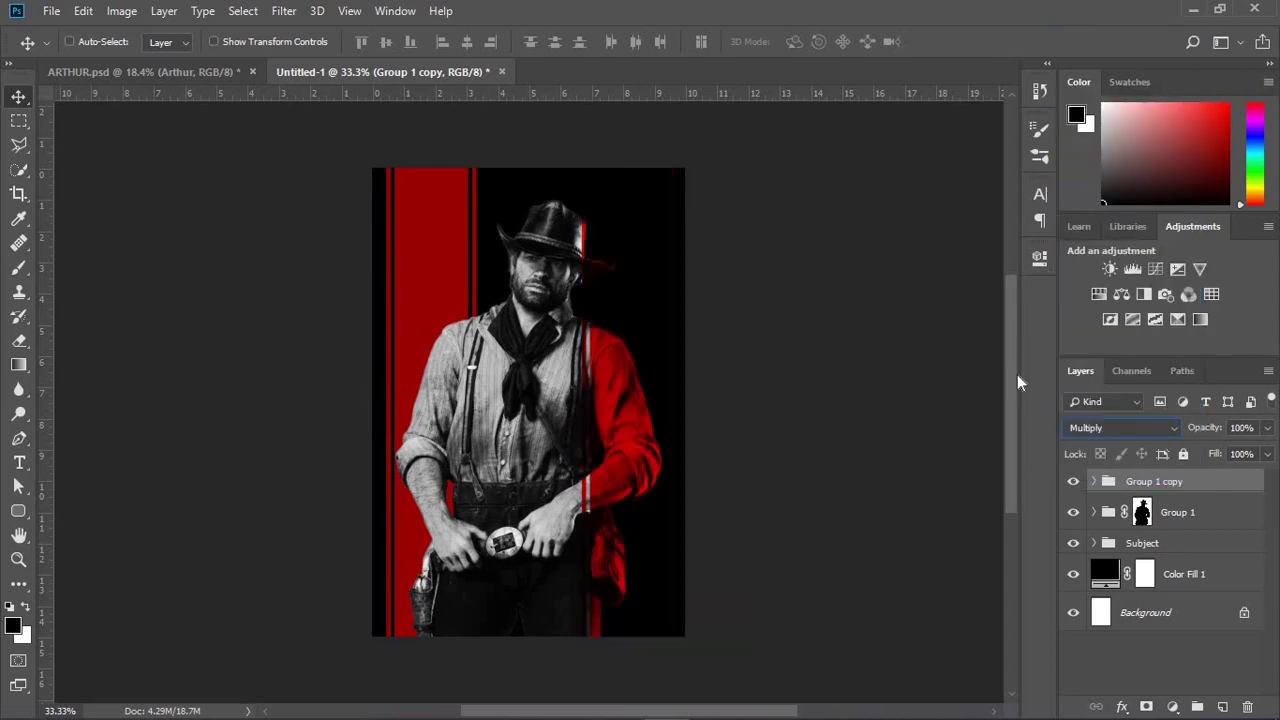
# Step: Add a layer mask to the Multiply stripe group and brush black over the cowboy's hat to remove its red tint
pyautogui.click(1141, 706)
pyautogui.moveTo(605, 231); pyautogui.dragTo(697, 266)
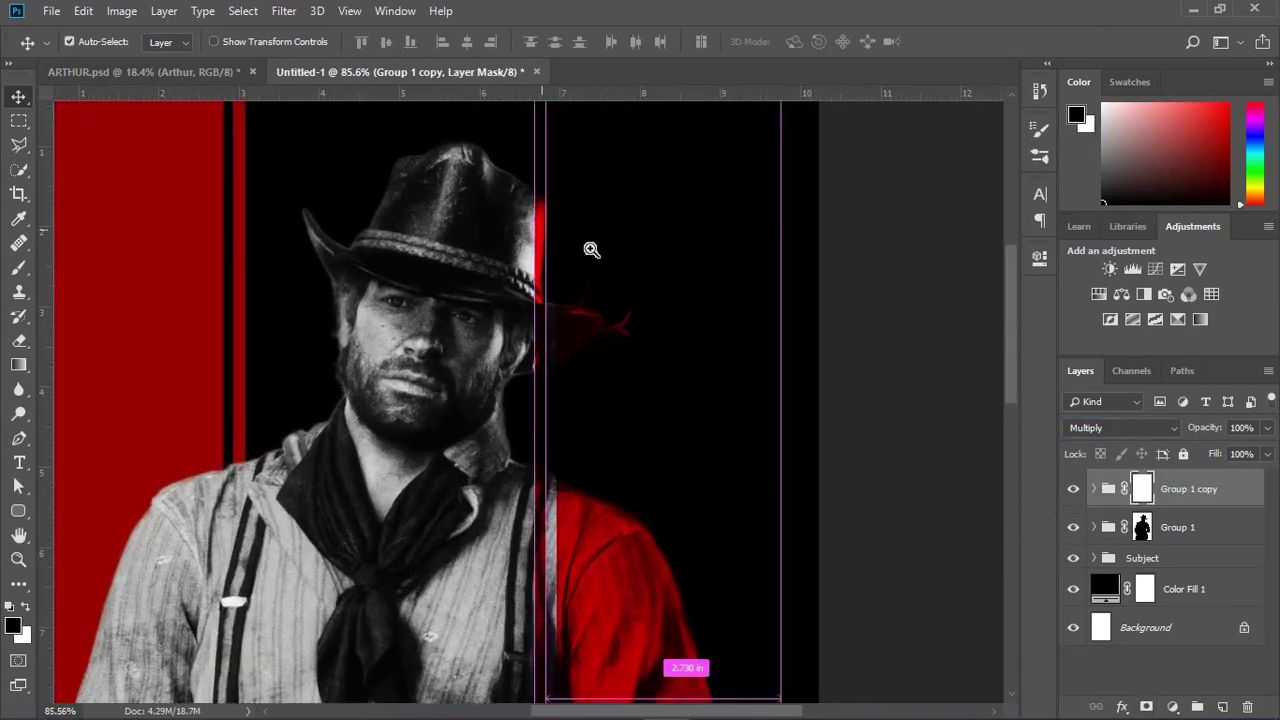
pyautogui.moveTo(591, 249); pyautogui.dragTo(600, 254)
pyautogui.press('b')
pyautogui.moveTo(517, 171)
pyautogui.mouseDown()
pyautogui.moveTo(519, 260)
pyautogui.moveTo(508, 270)
pyautogui.moveTo(507, 183)
pyautogui.moveTo(512, 254)
pyautogui.moveTo(478, 177)
pyautogui.mouseUp()
pyautogui.moveTo(457, 41); pyautogui.dragTo(558, 49)
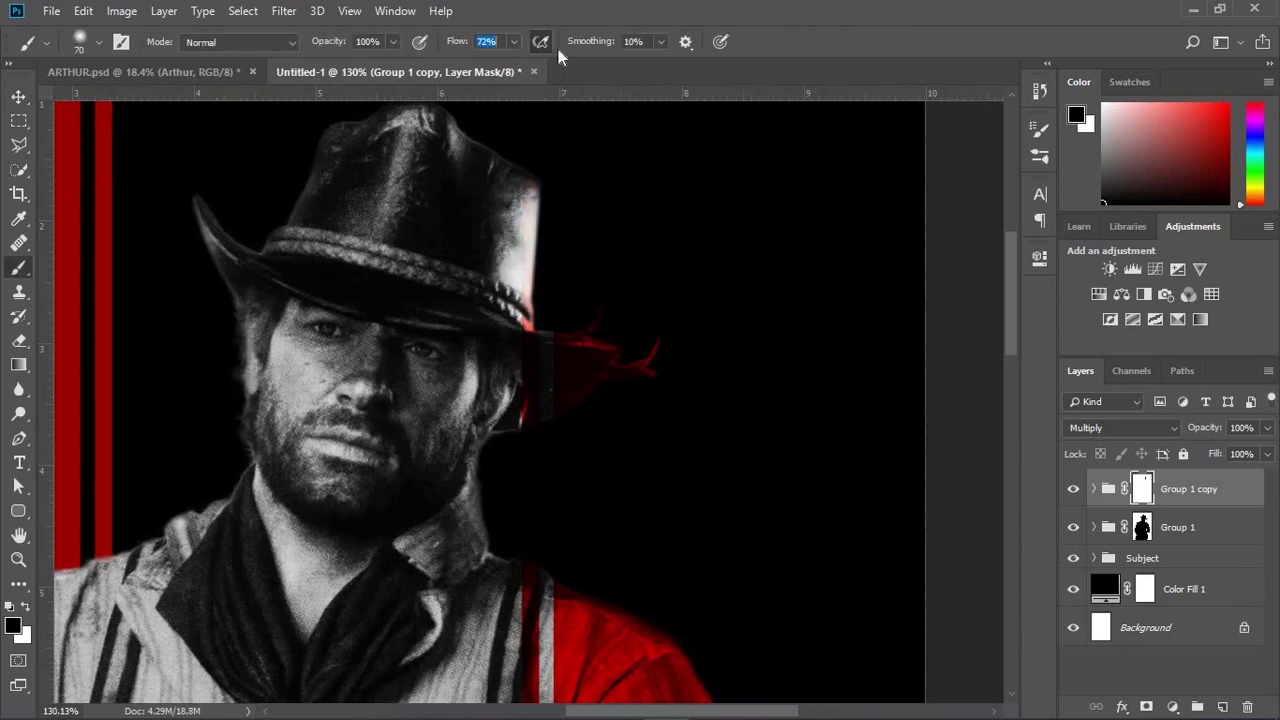
pyautogui.moveTo(540, 369)
pyautogui.mouseDown()
pyautogui.moveTo(635, 302)
pyautogui.moveTo(557, 359)
pyautogui.moveTo(507, 342)
pyautogui.moveTo(600, 370)
pyautogui.mouseUp()
pyautogui.press('v')
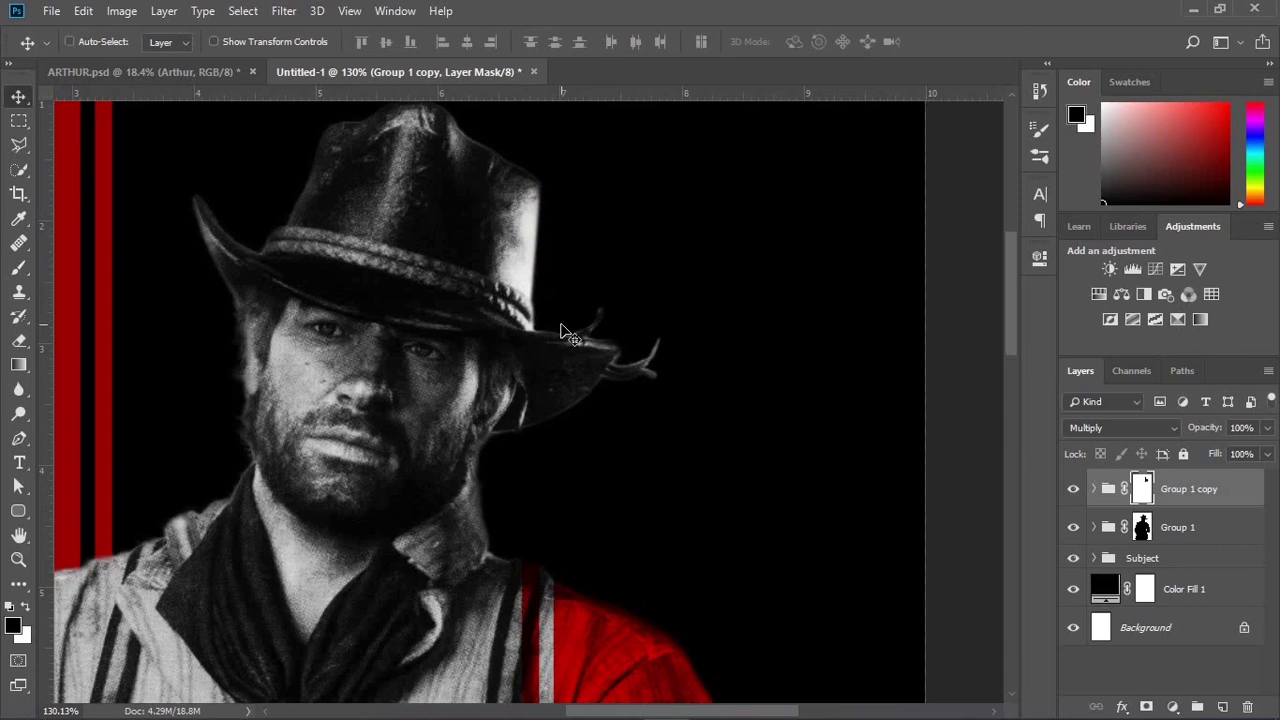
pyautogui.hotkey('ctrl', '0')
pyautogui.hotkey('ctrl', '-')
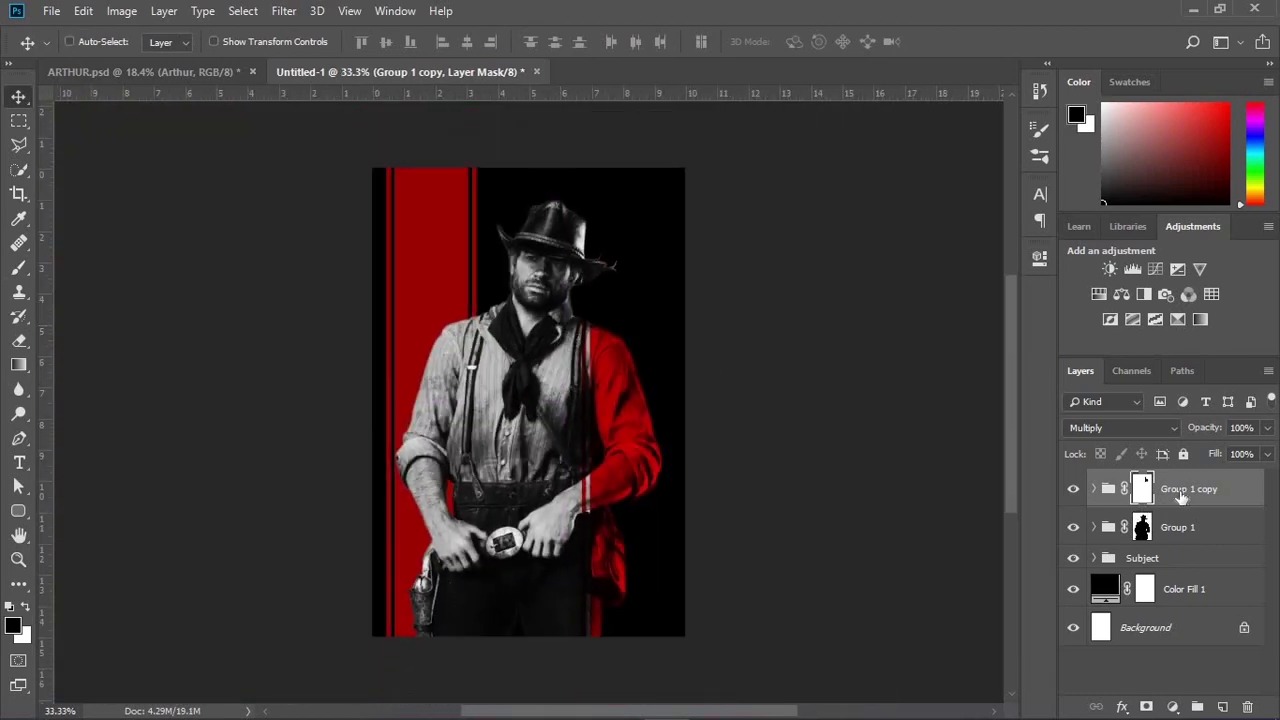
# Step: Duplicate the Multiply stripe group and delete the layer mask from the new copy
pyautogui.hotkey('ctrl', 'j')
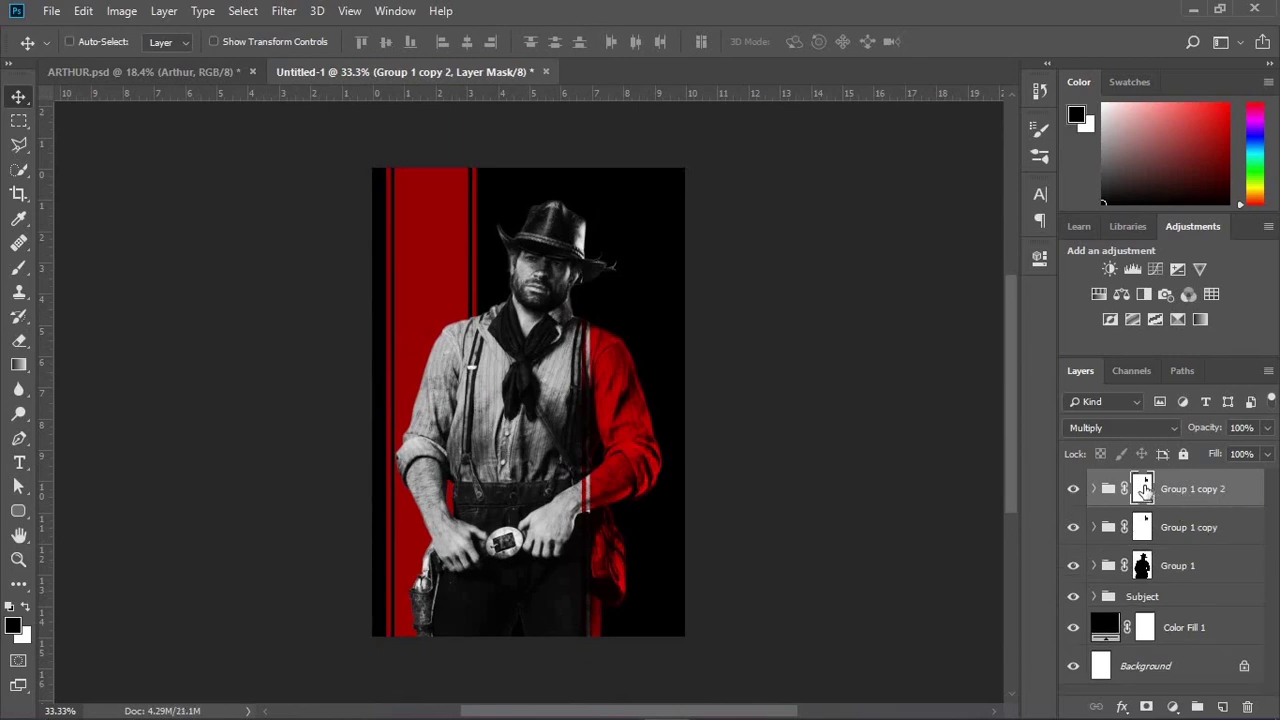
pyautogui.rightClick(1145, 490)
pyautogui.click(1150, 524)
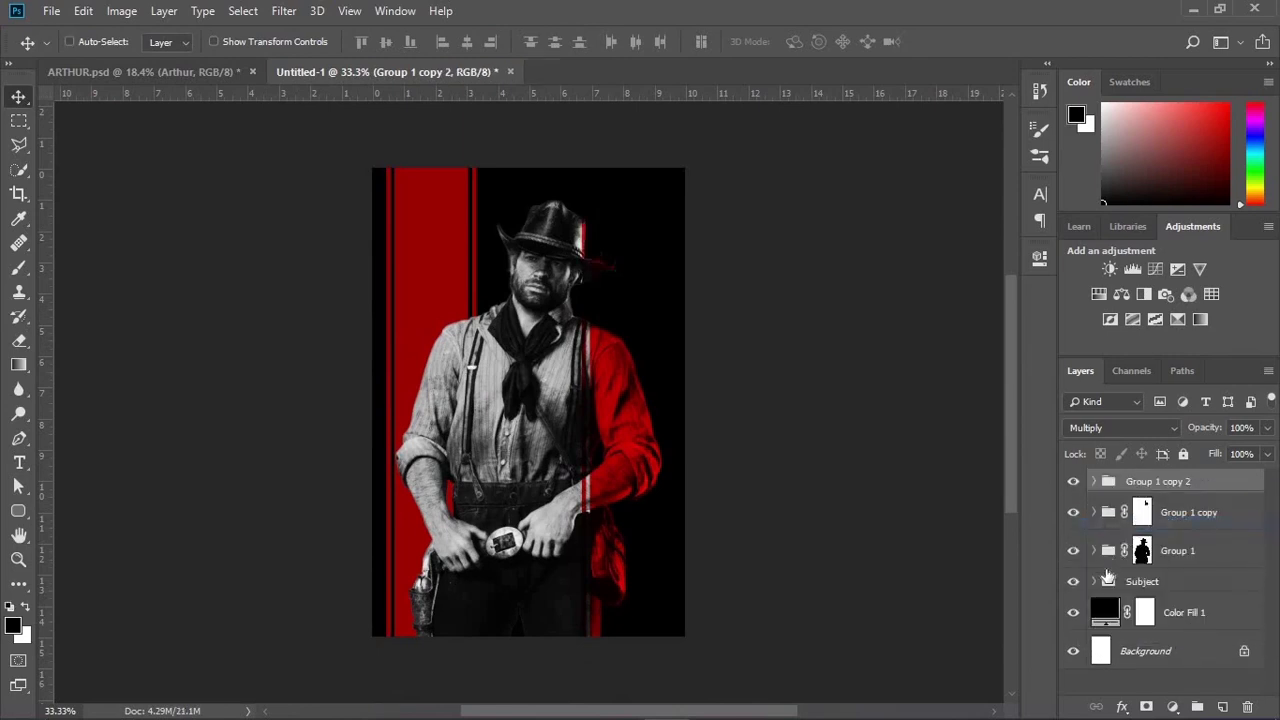
# Step: Open the contents of the Arthur smart object inside the Subject group
pyautogui.click(1098, 582)
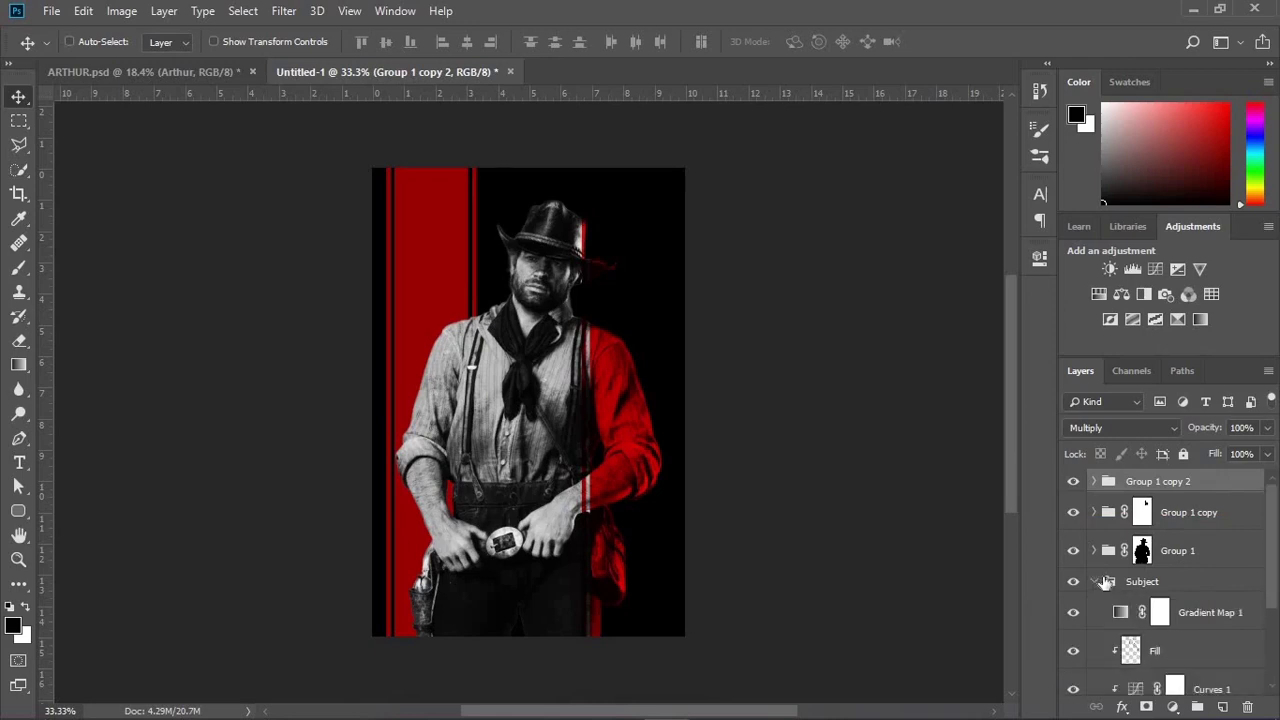
pyautogui.scroll(-2, 1140, 550)
pyautogui.scroll(-2, 1135, 580)
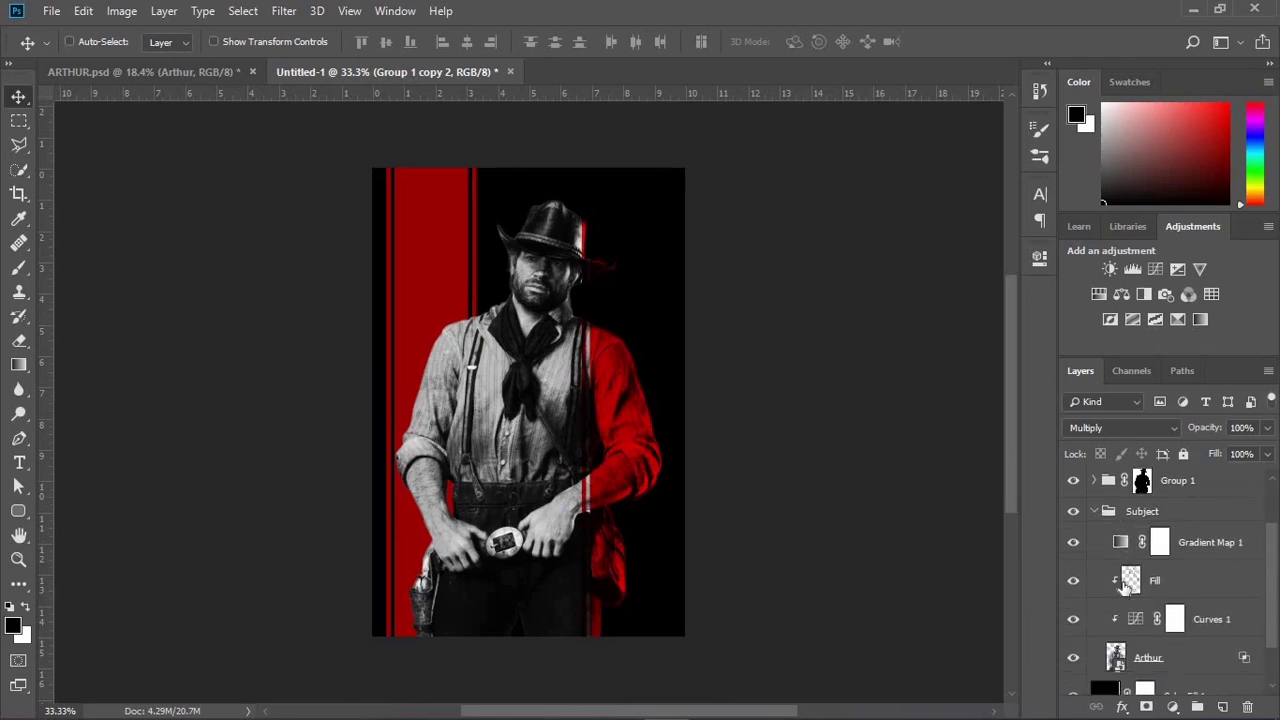
pyautogui.doubleClick(1117, 634)
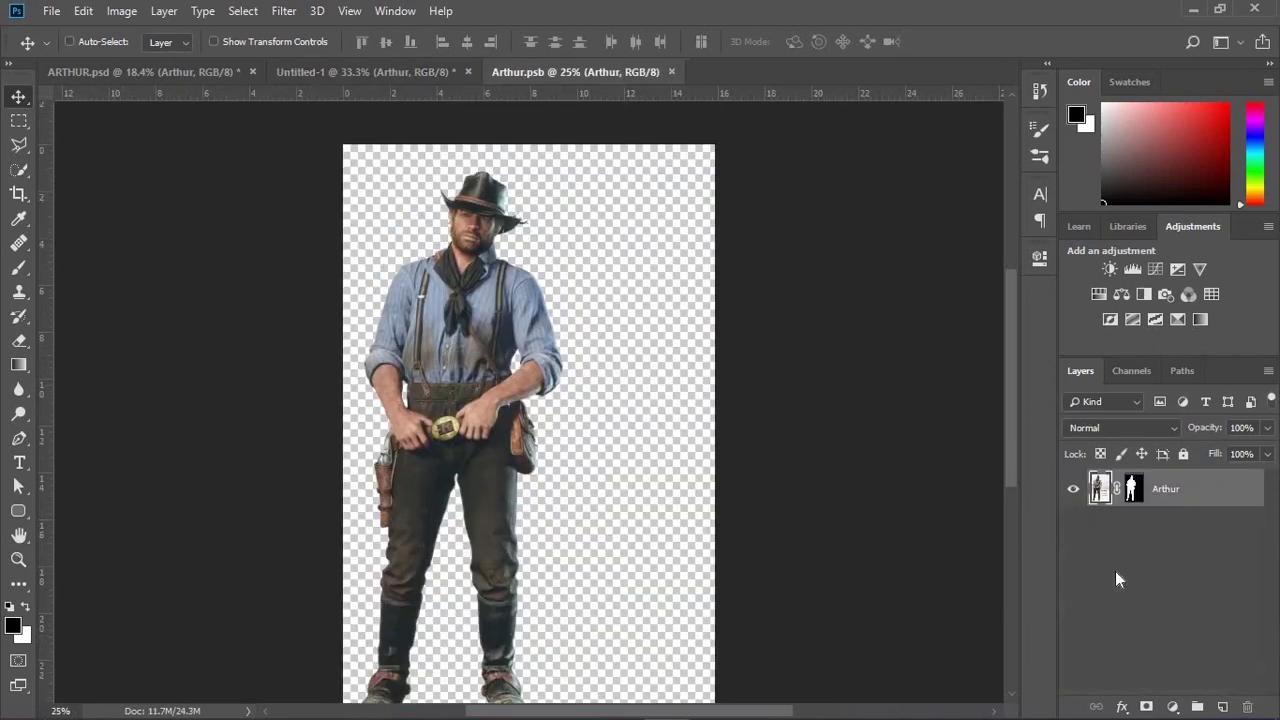
# Step: Close the Arthur smart object's contents and collapse the Subject group in the poster document
pyautogui.click(672, 72)
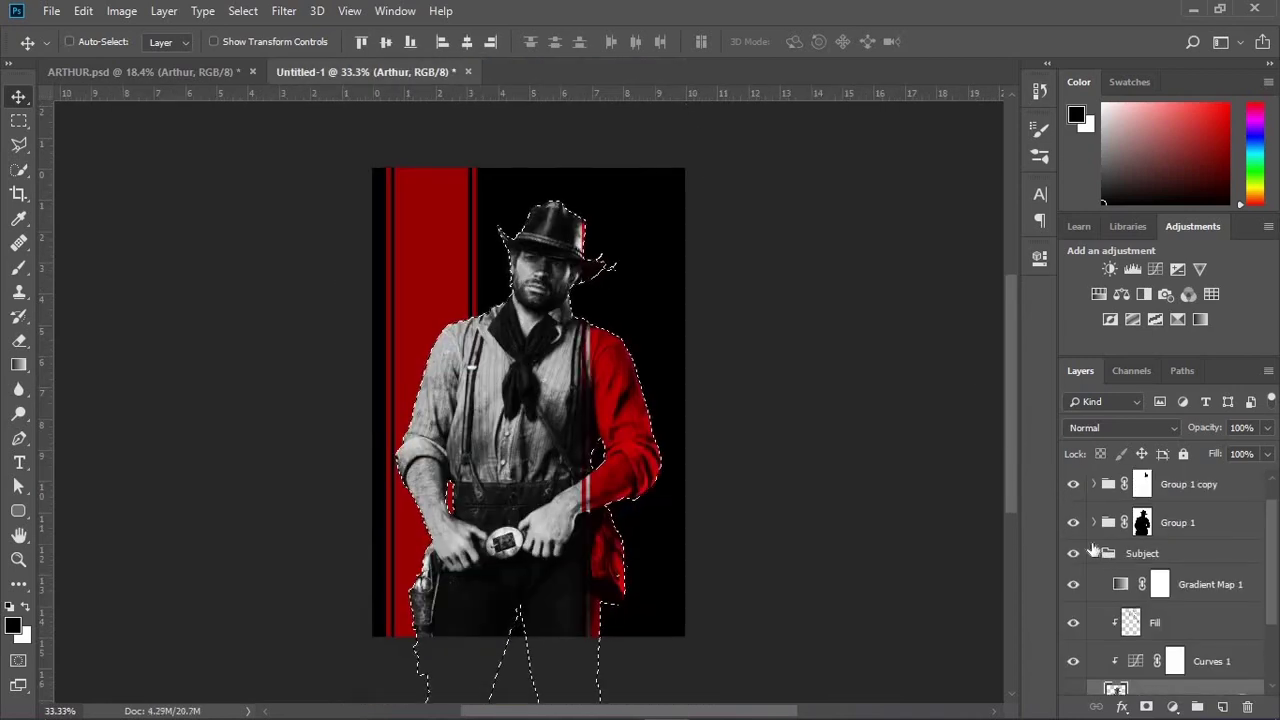
pyautogui.click(1094, 553)
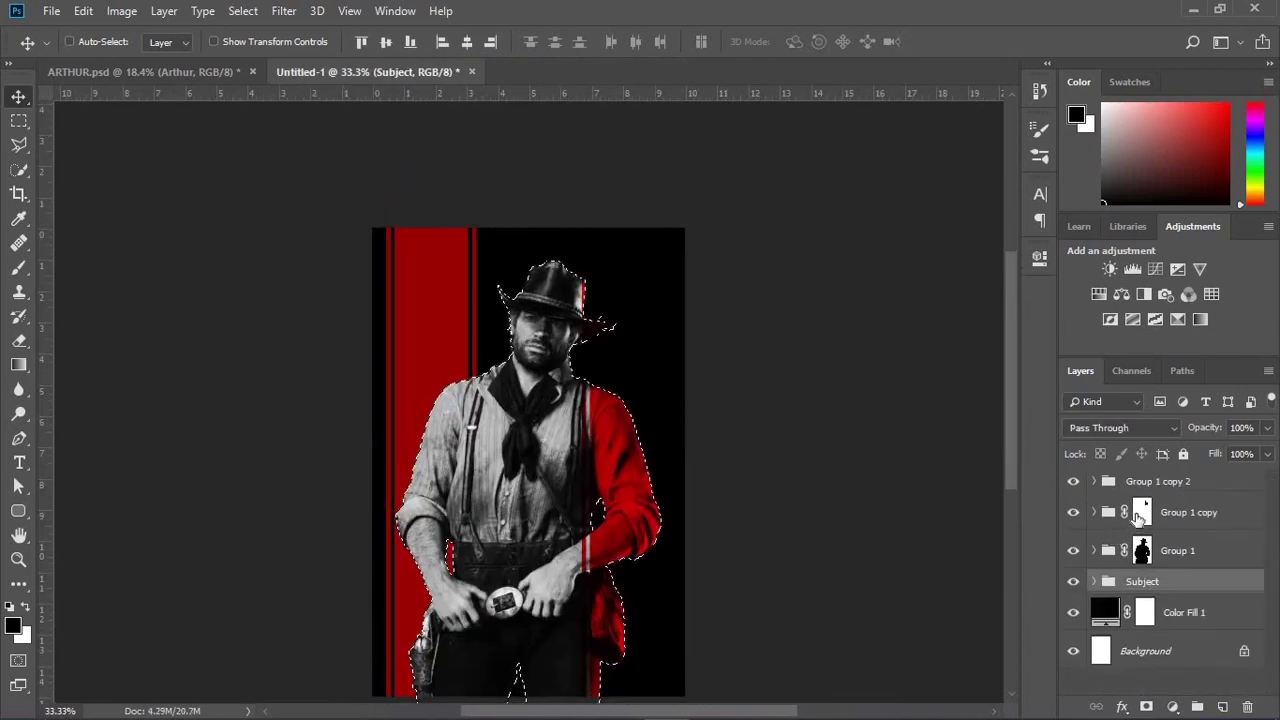
pyautogui.scroll(-2, 742, 450)
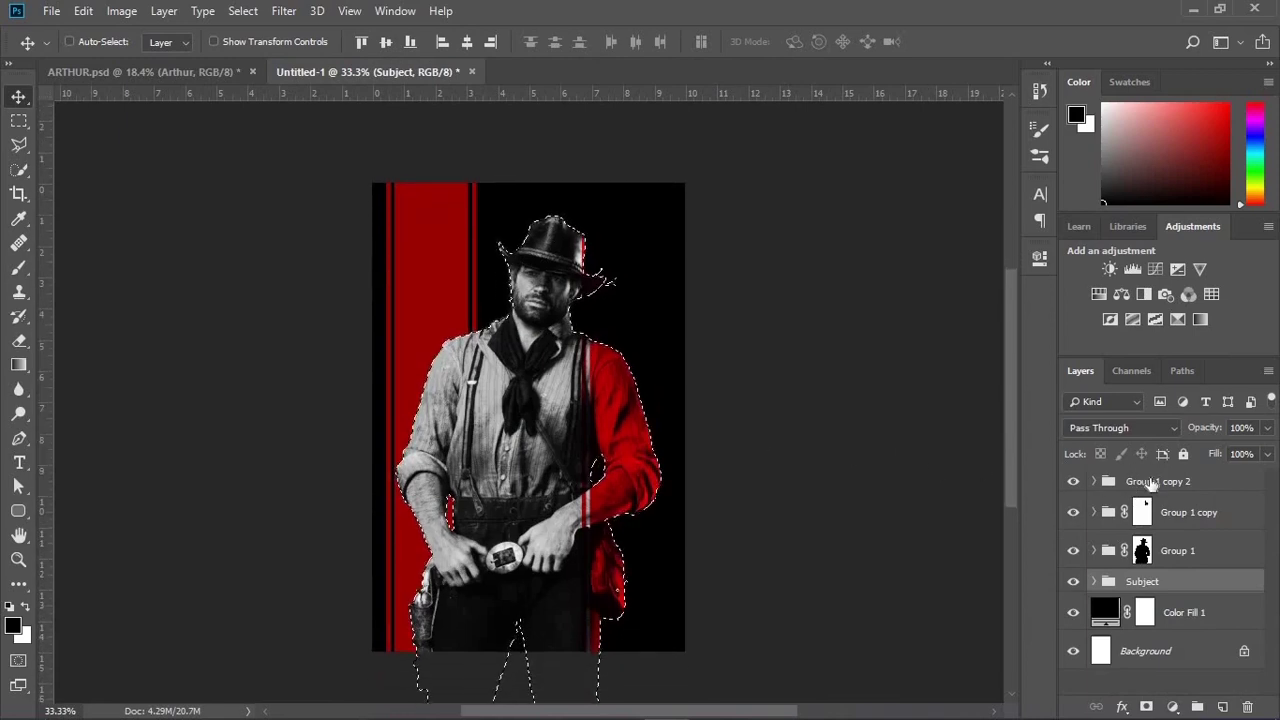
# Step: Mask Group 1 copy 2 with the cowboy selection, set its blend mode to Pass Through, and invert the mask
pyautogui.click(1152, 484)
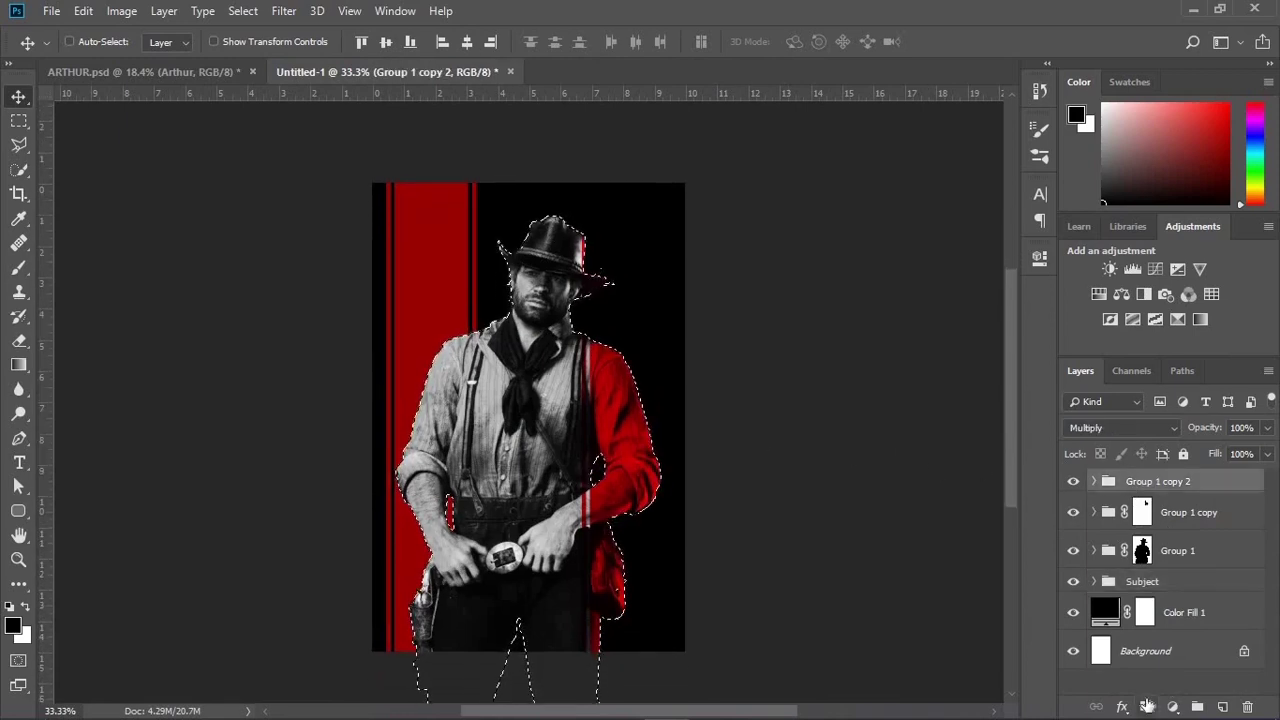
pyautogui.click(1147, 706)
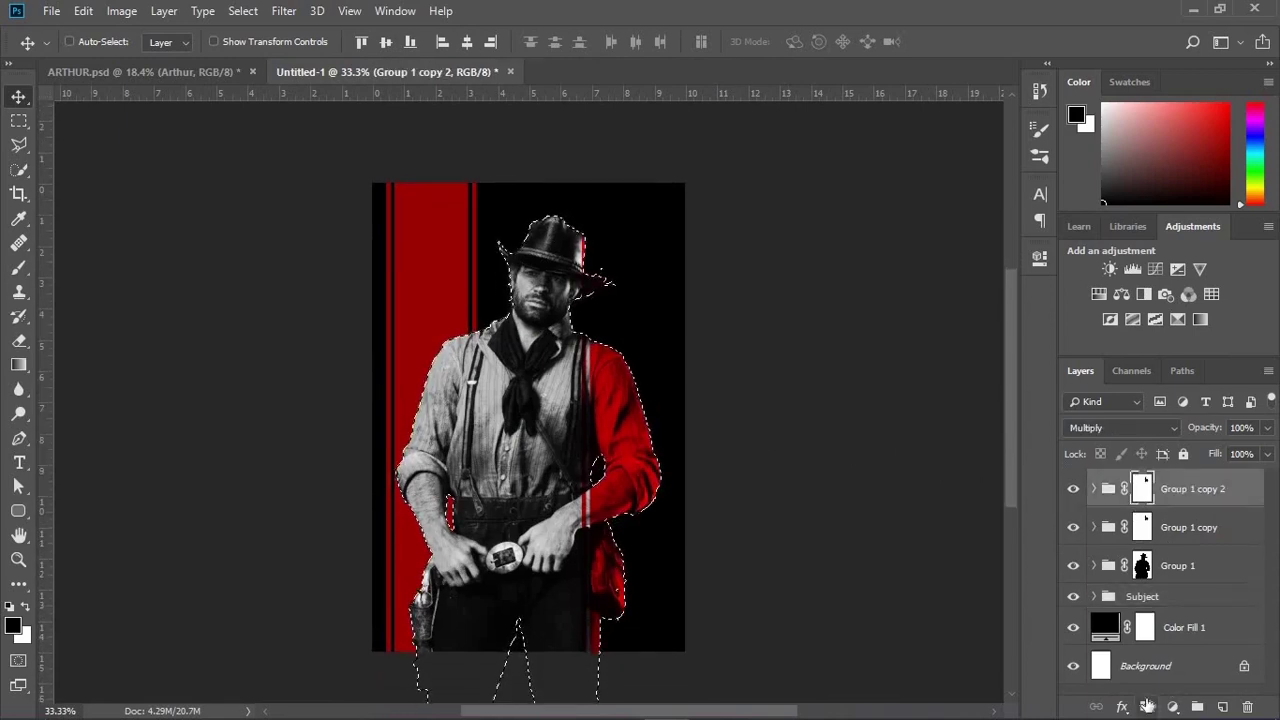
pyautogui.click(1134, 427)
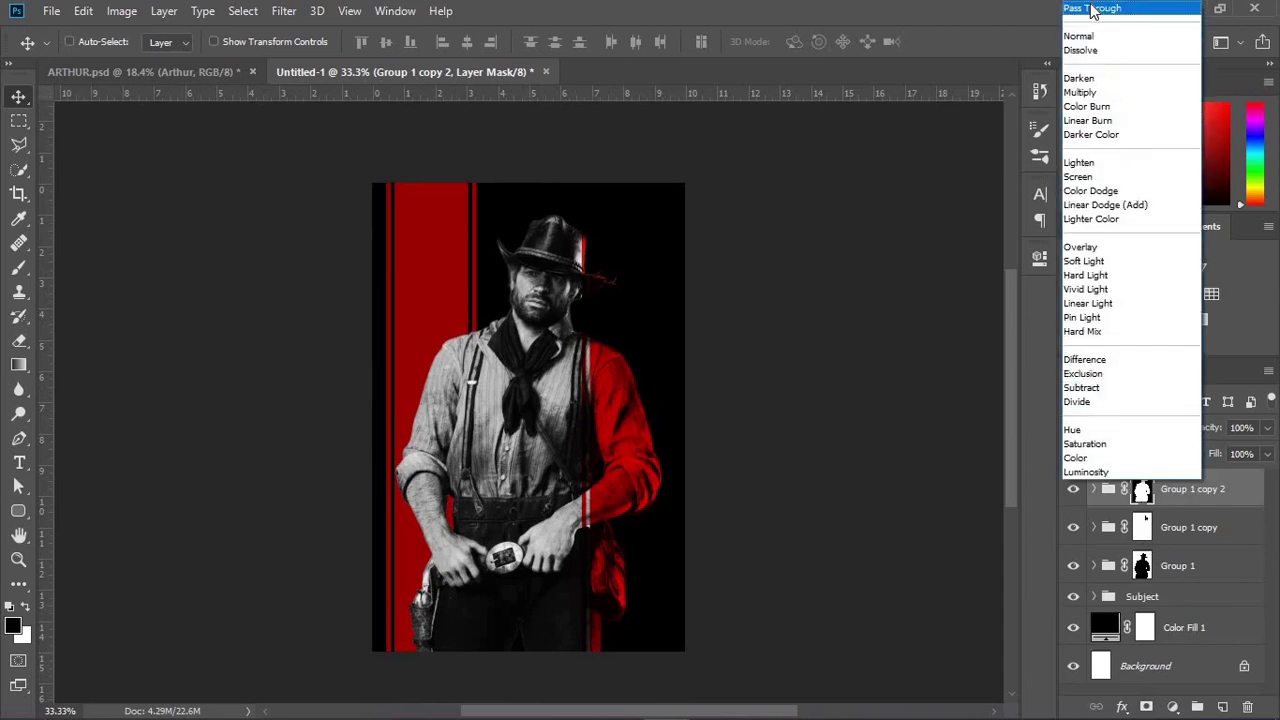
pyautogui.click(1092, 9)
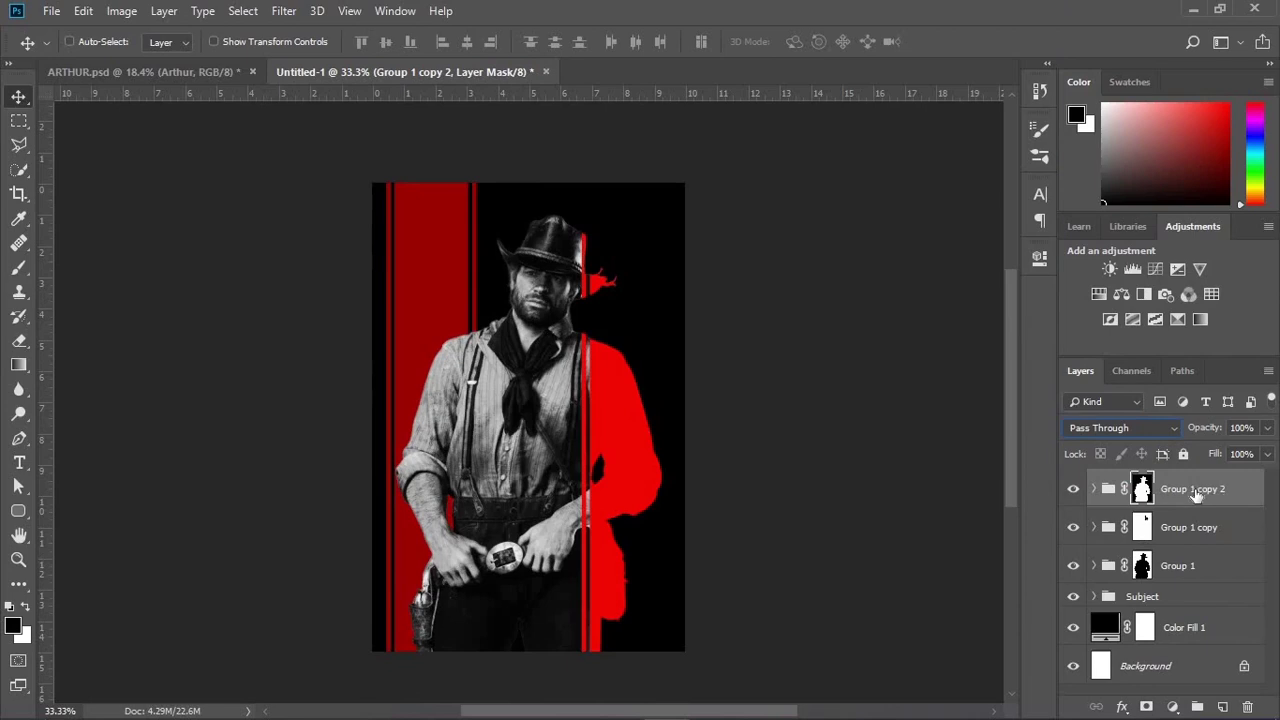
pyautogui.hotkey('ctrl', 'i')
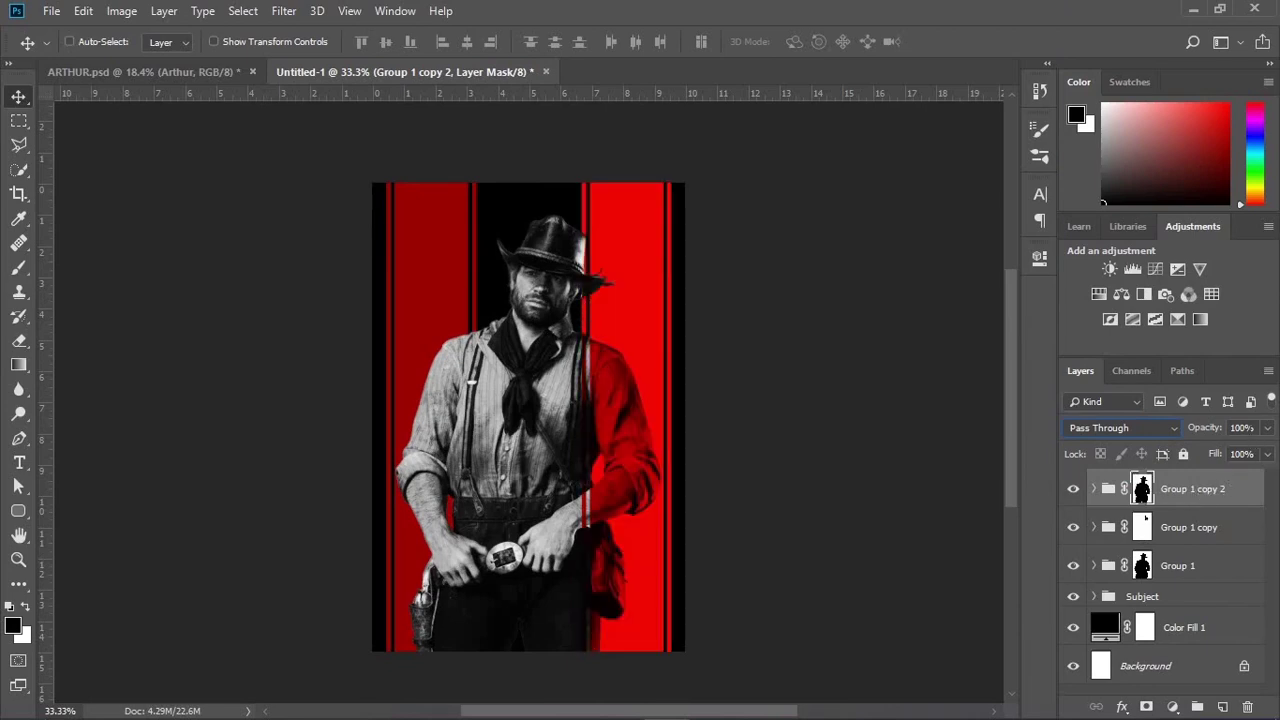
# Step: Set Group 1 copy 2 to 60% opacity and compare the poster with the group hidden and shown
pyautogui.click(1245, 427)
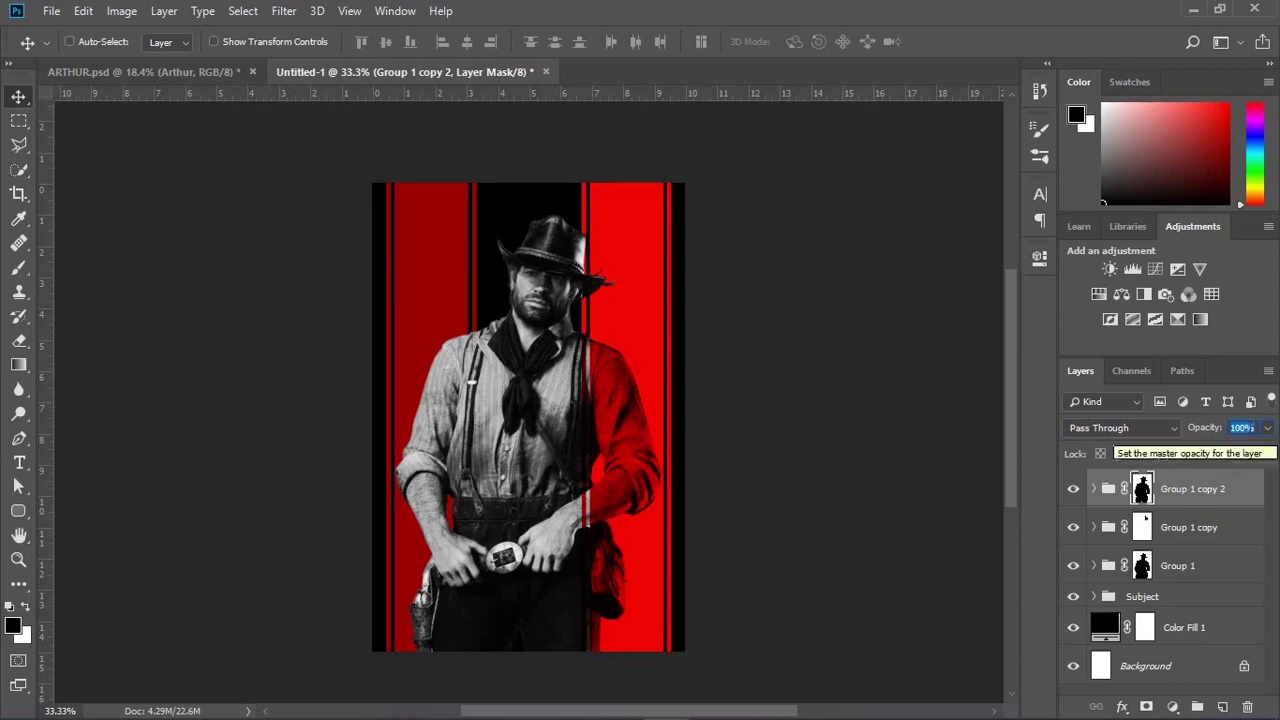
pyautogui.write('60')
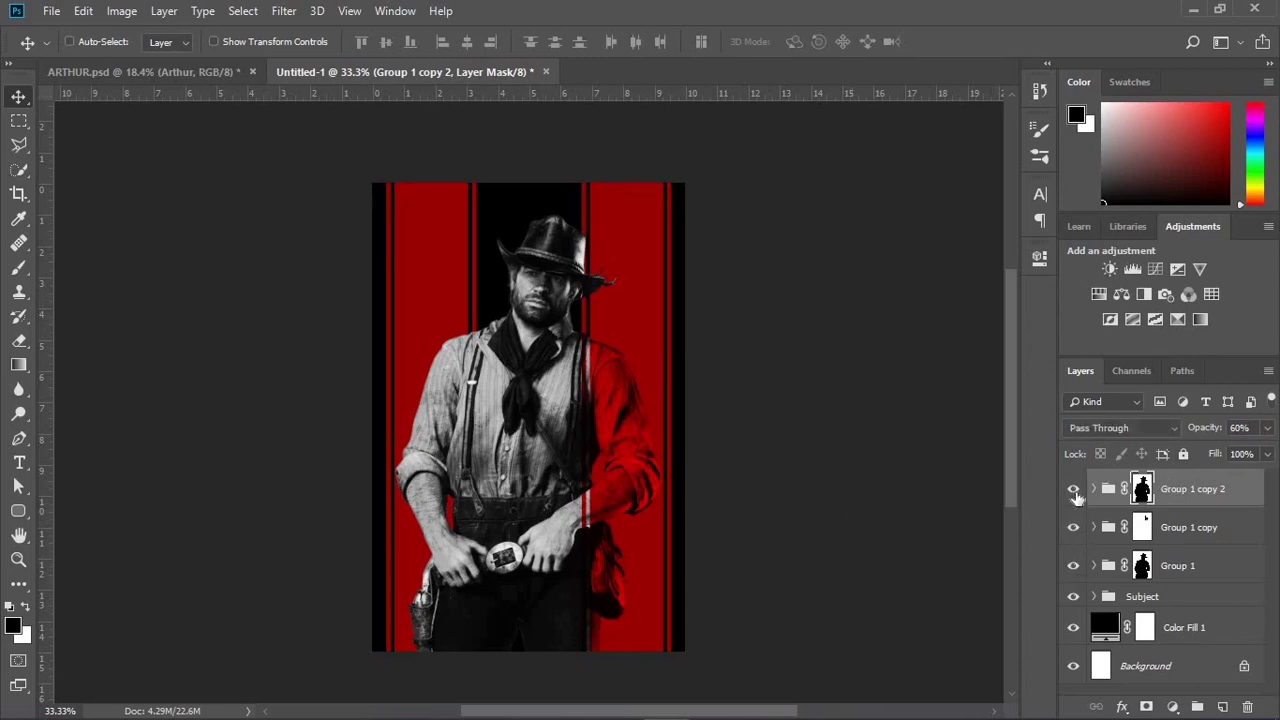
pyautogui.click(1075, 491)
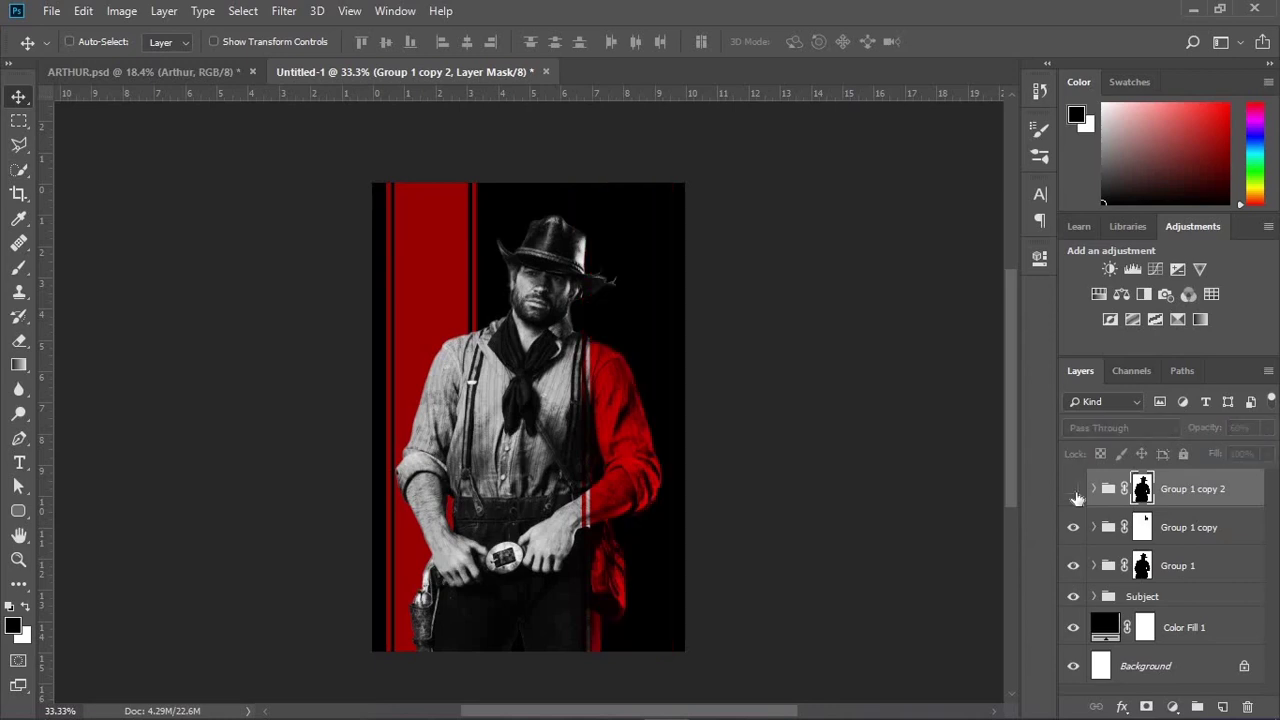
pyautogui.click(1075, 491)
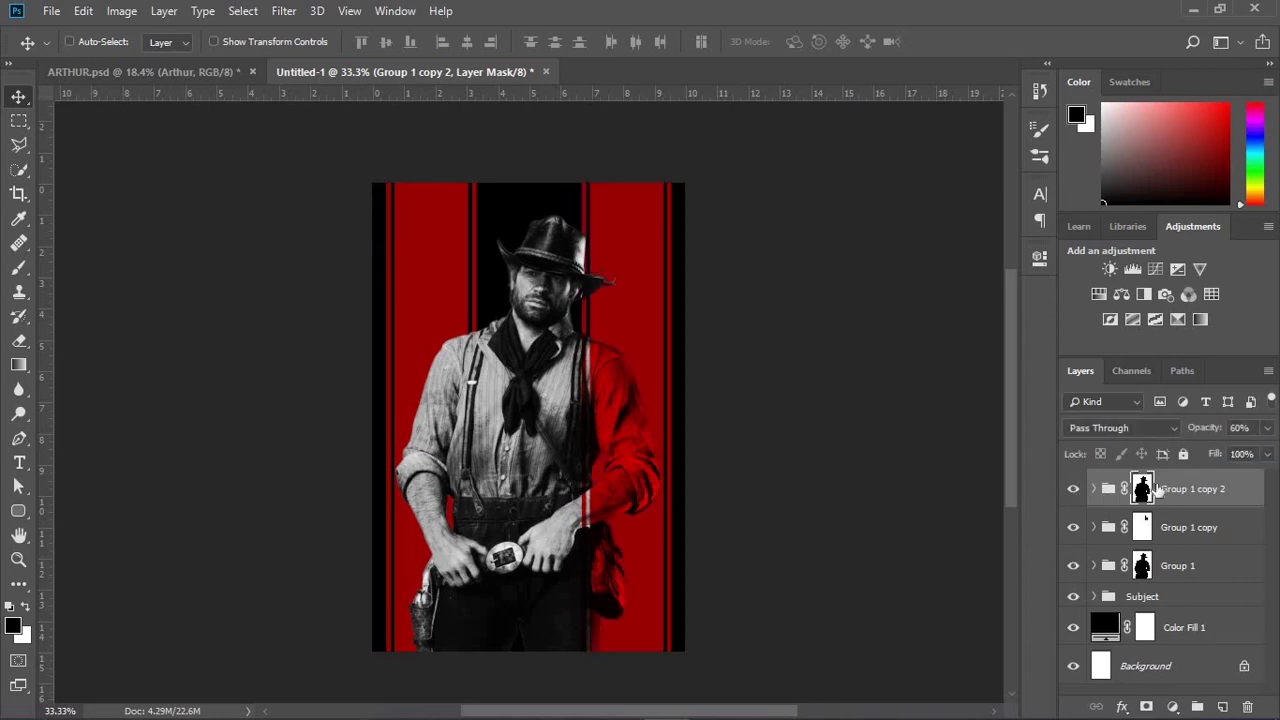
# Step: Add a Curves adjustment layer above all groups, anchoring the highlights and slightly lowering the shadows and midtones
pyautogui.click(1174, 707)
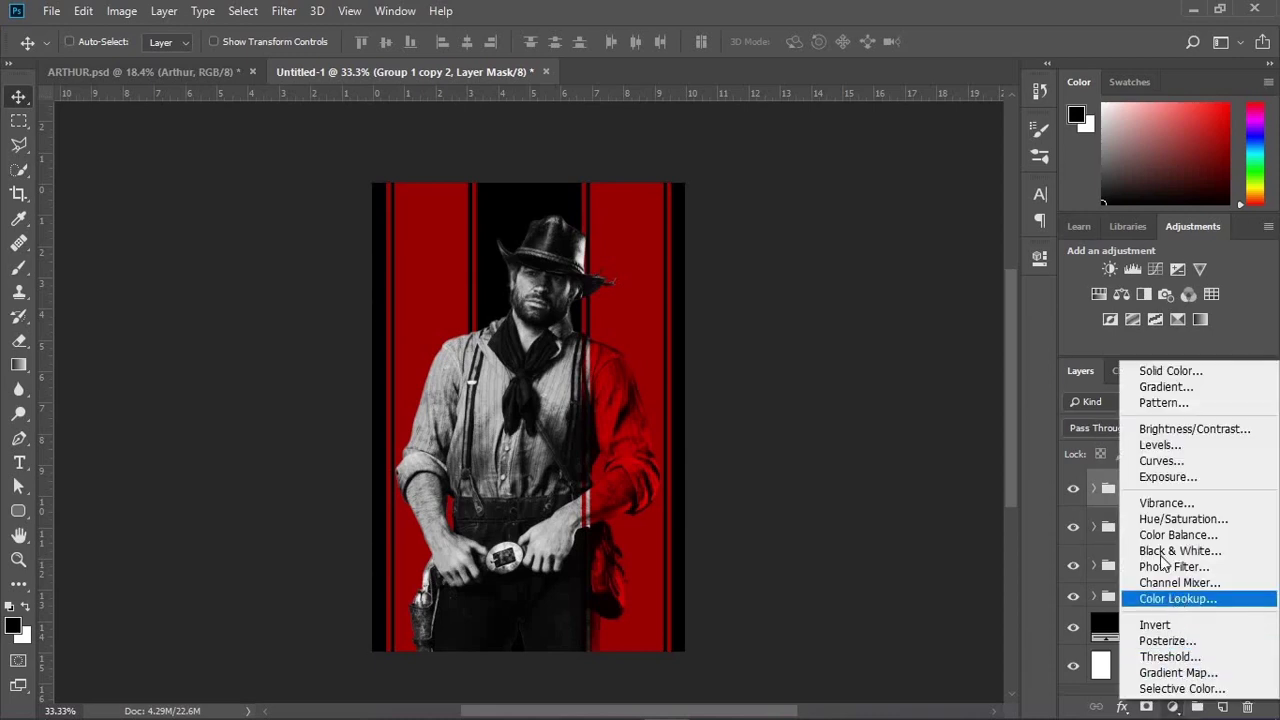
pyautogui.click(1158, 461)
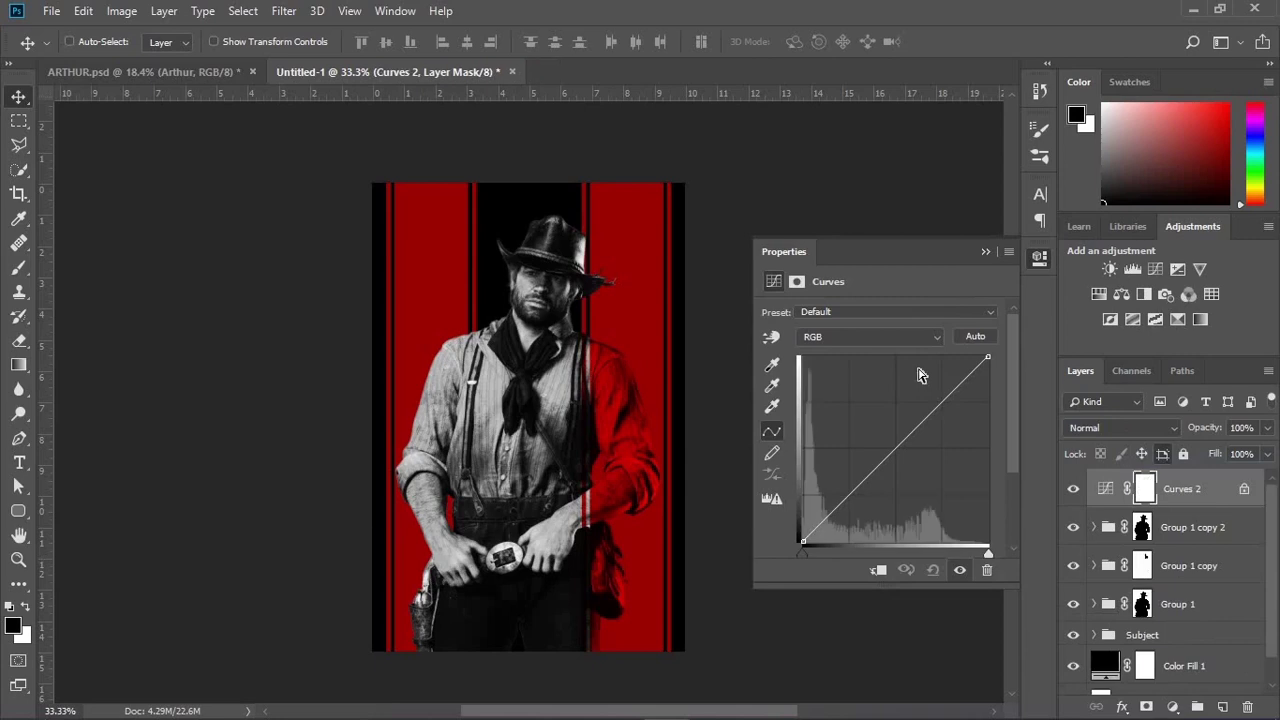
pyautogui.moveTo(962, 379); pyautogui.dragTo(961, 380)
pyautogui.click(848, 498)
pyautogui.moveTo(848, 498); pyautogui.dragTo(846, 502)
pyautogui.click(901, 437)
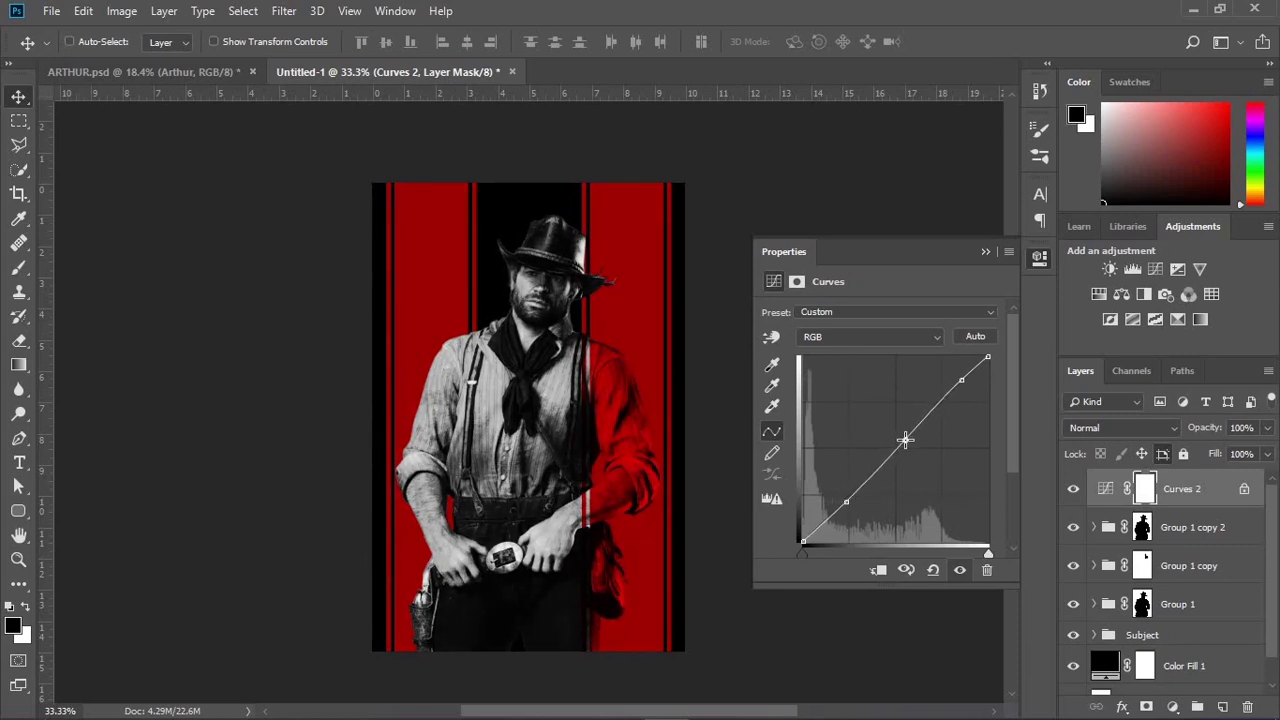
pyautogui.moveTo(900, 438); pyautogui.dragTo(905, 440)
pyautogui.click(985, 253)
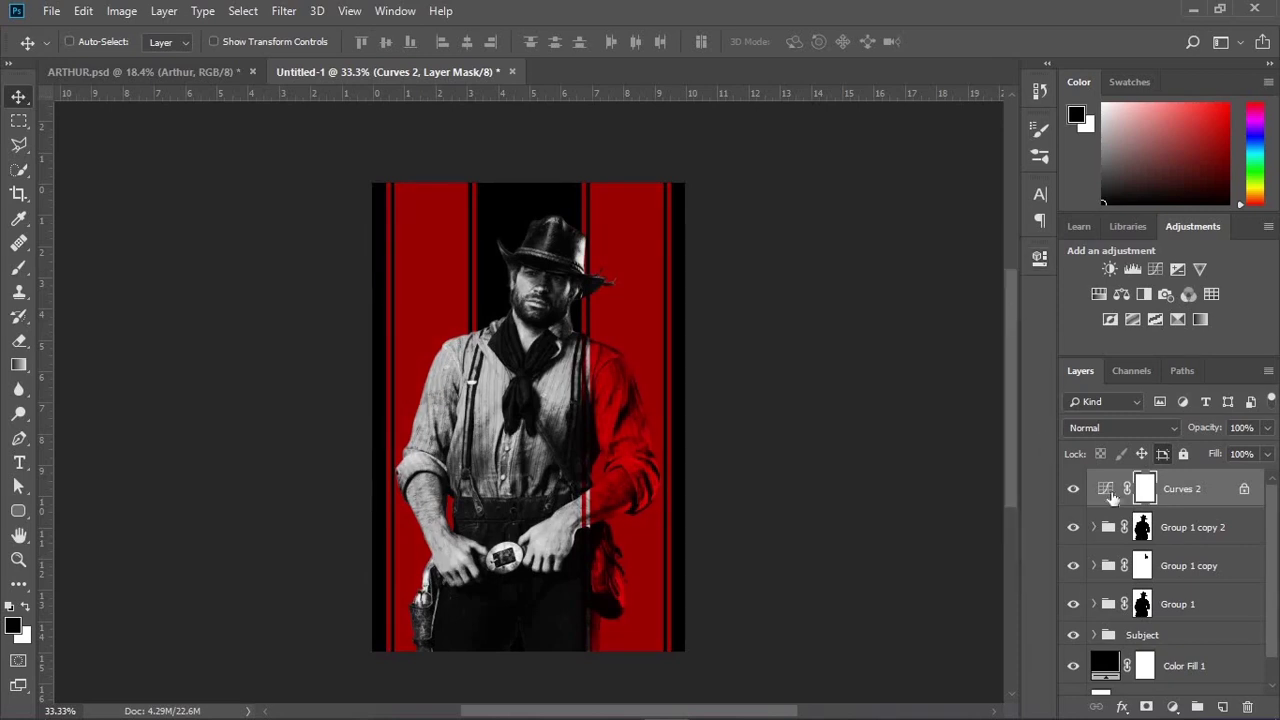
# Step: Create a new top layer named Grain and fill the whole canvas with black on it
pyautogui.click(1223, 707)
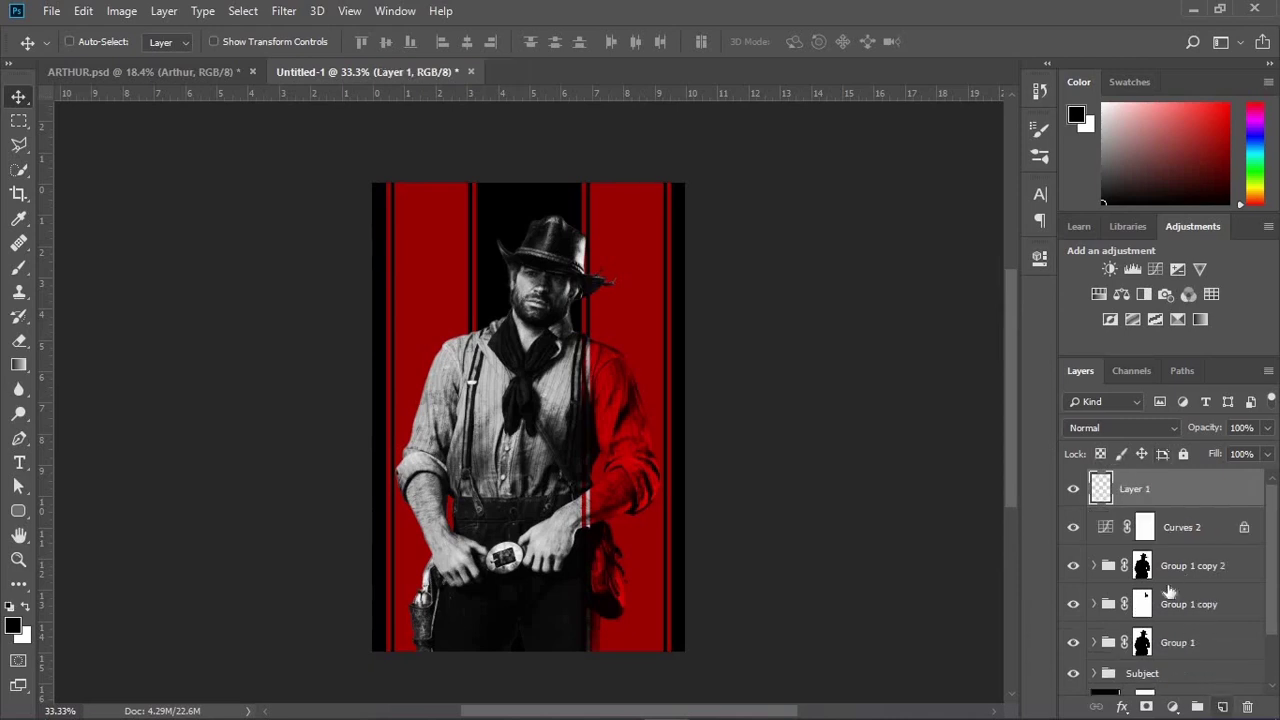
pyautogui.doubleClick(1133, 493)
pyautogui.write('Grain')
pyautogui.press('Return')
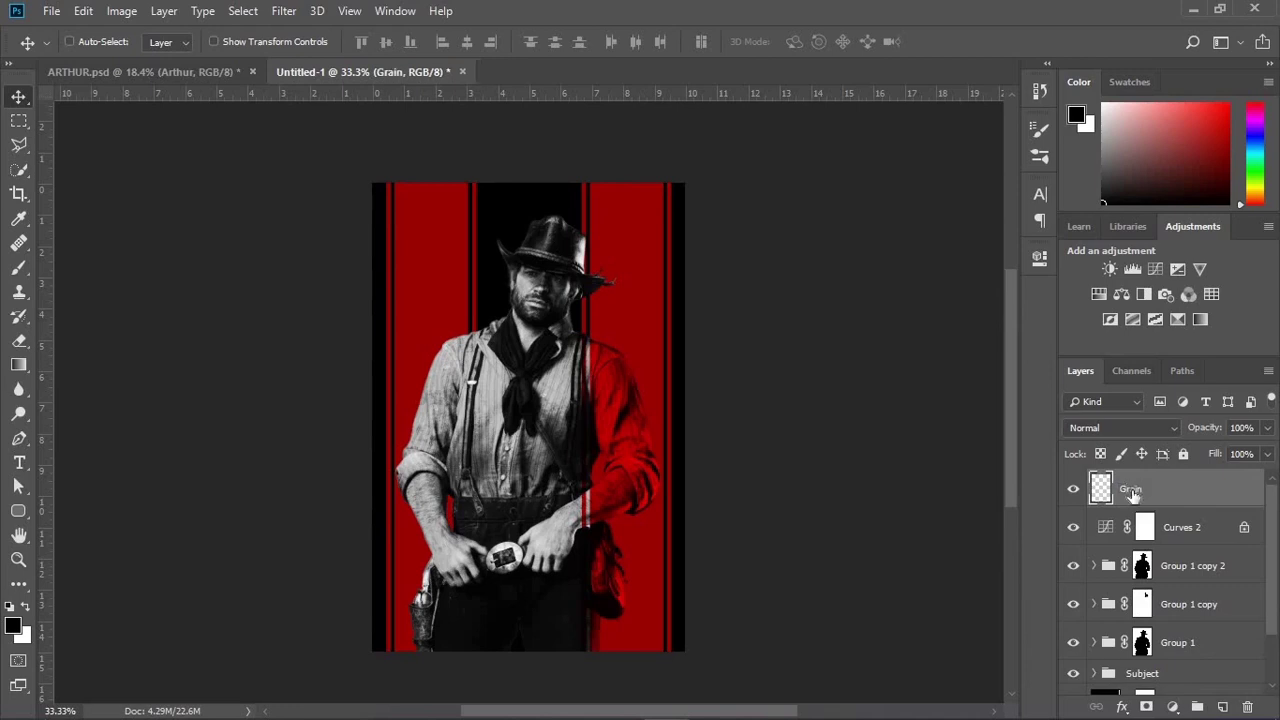
pyautogui.hotkey('ctrl', 'a')
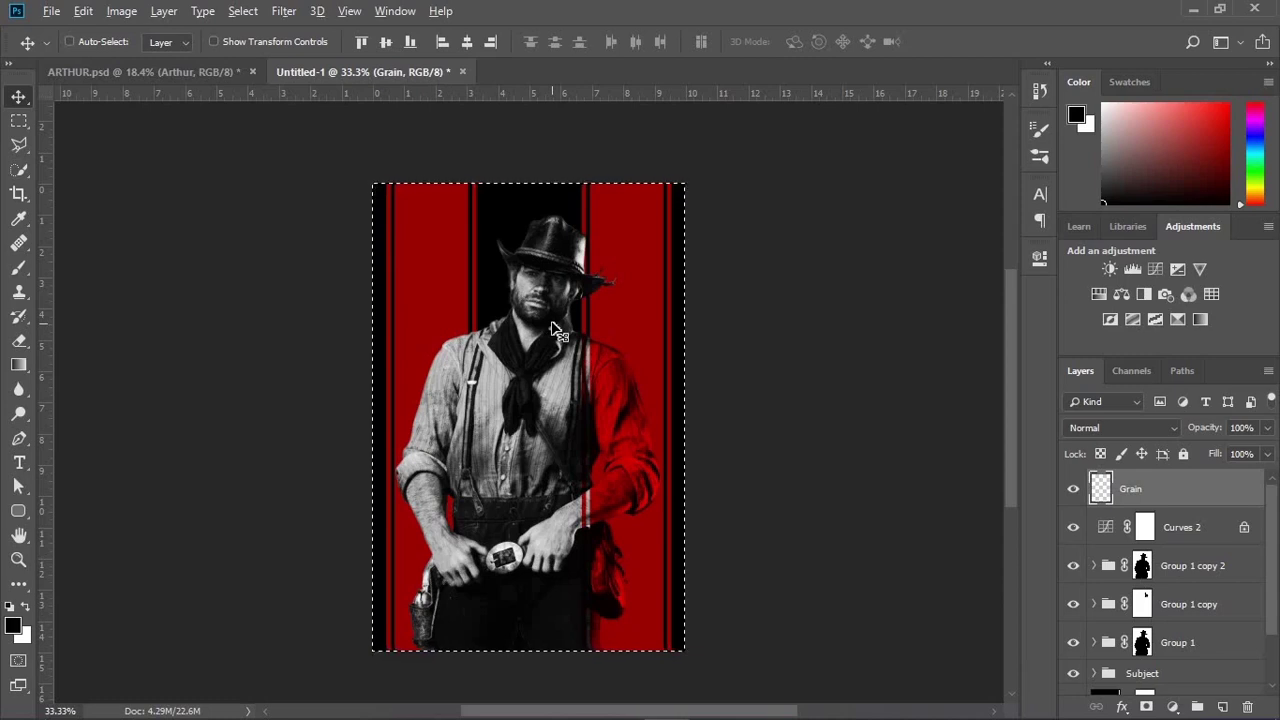
pyautogui.hotkey('alt', 'BackSpace')
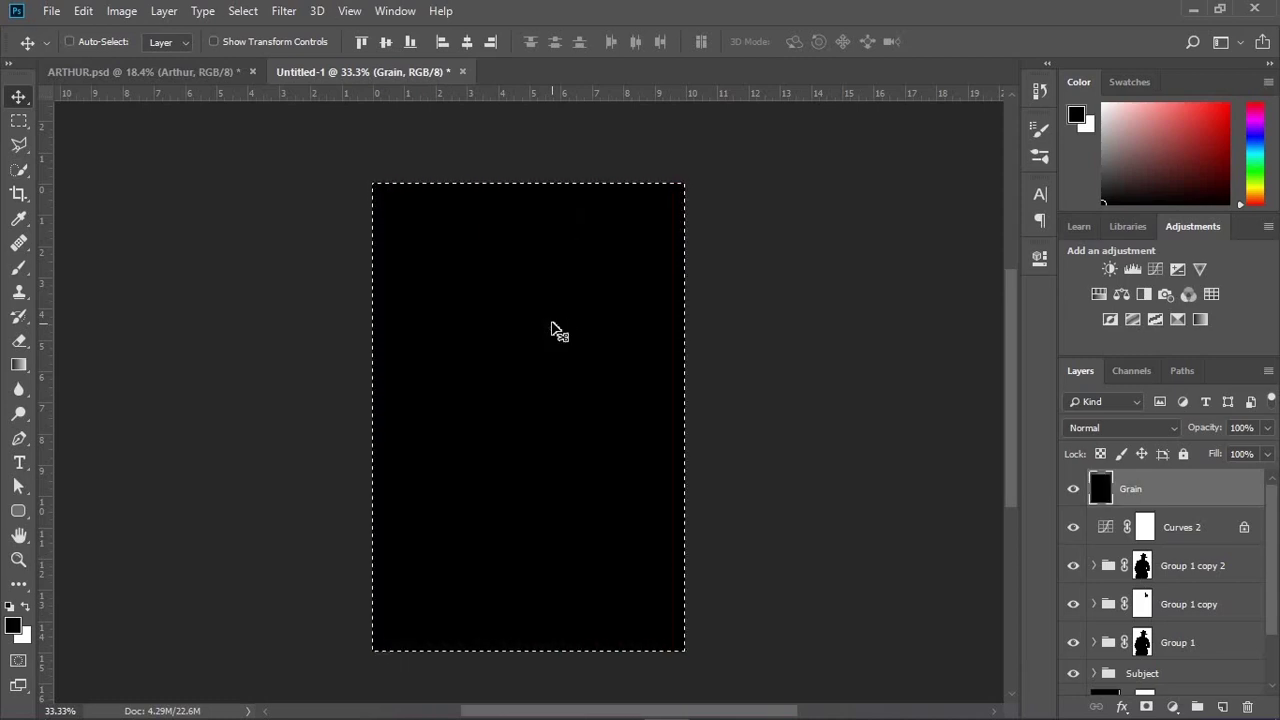
pyautogui.hotkey('ctrl', 'd')
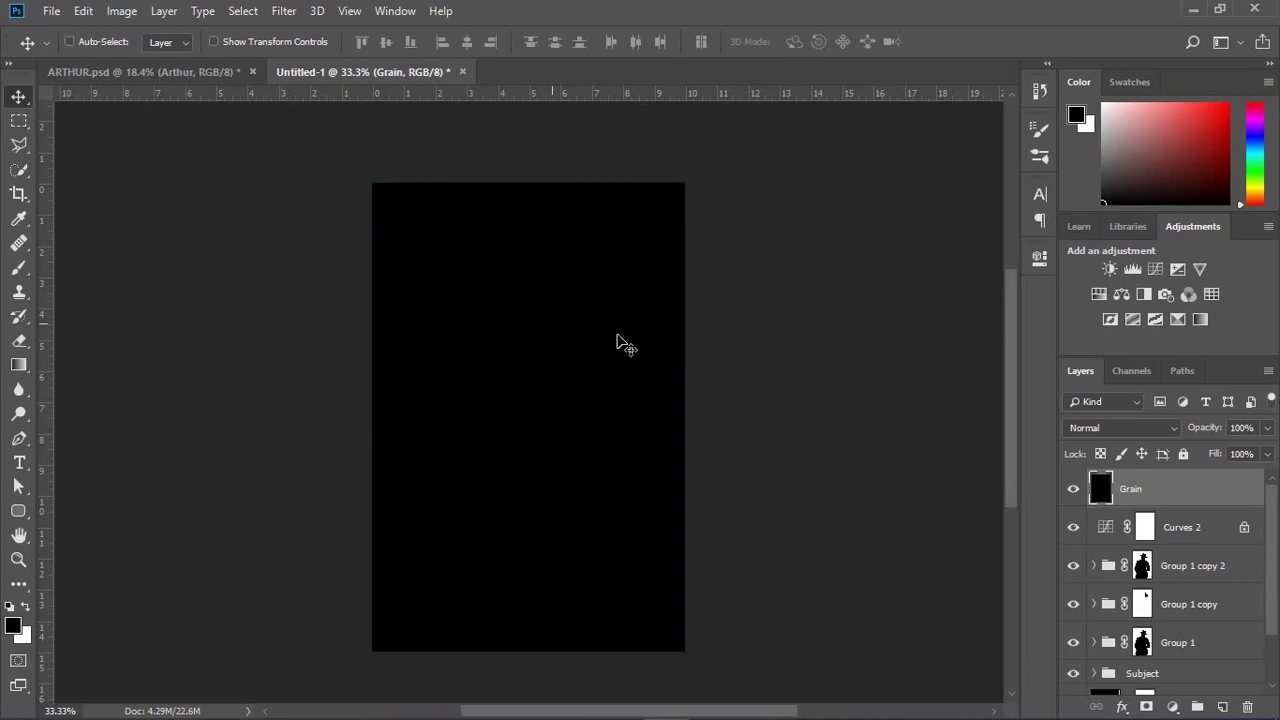
# Step: Convert the Grain layer to a smart object and apply Add Noise at 18%, Uniform and Monochromatic
pyautogui.rightClick(1165, 490)
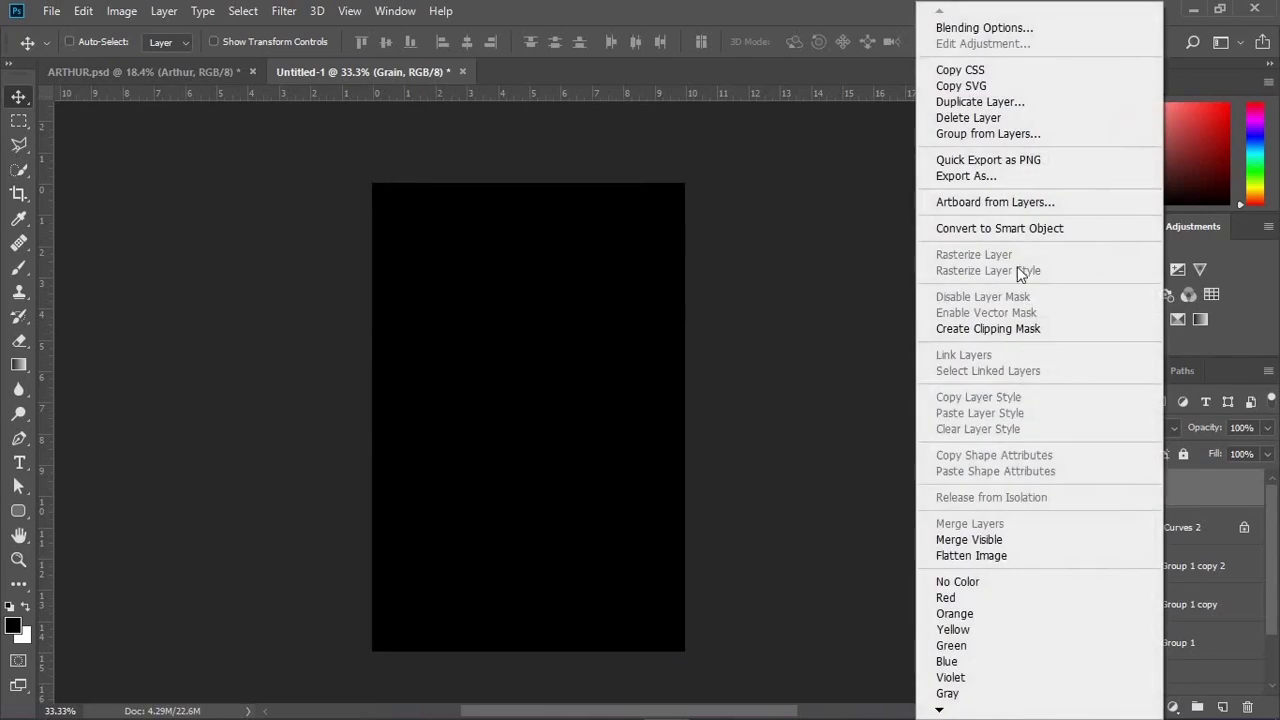
pyautogui.click(1010, 234)
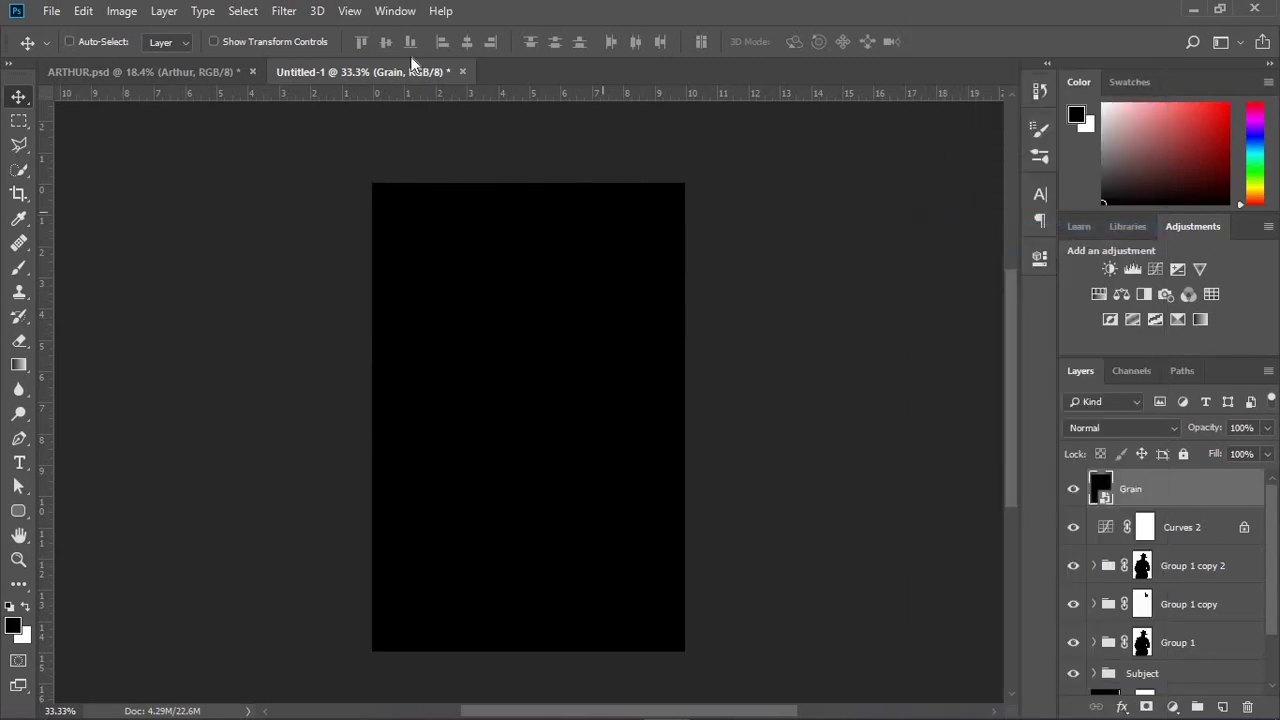
pyautogui.click(289, 13)
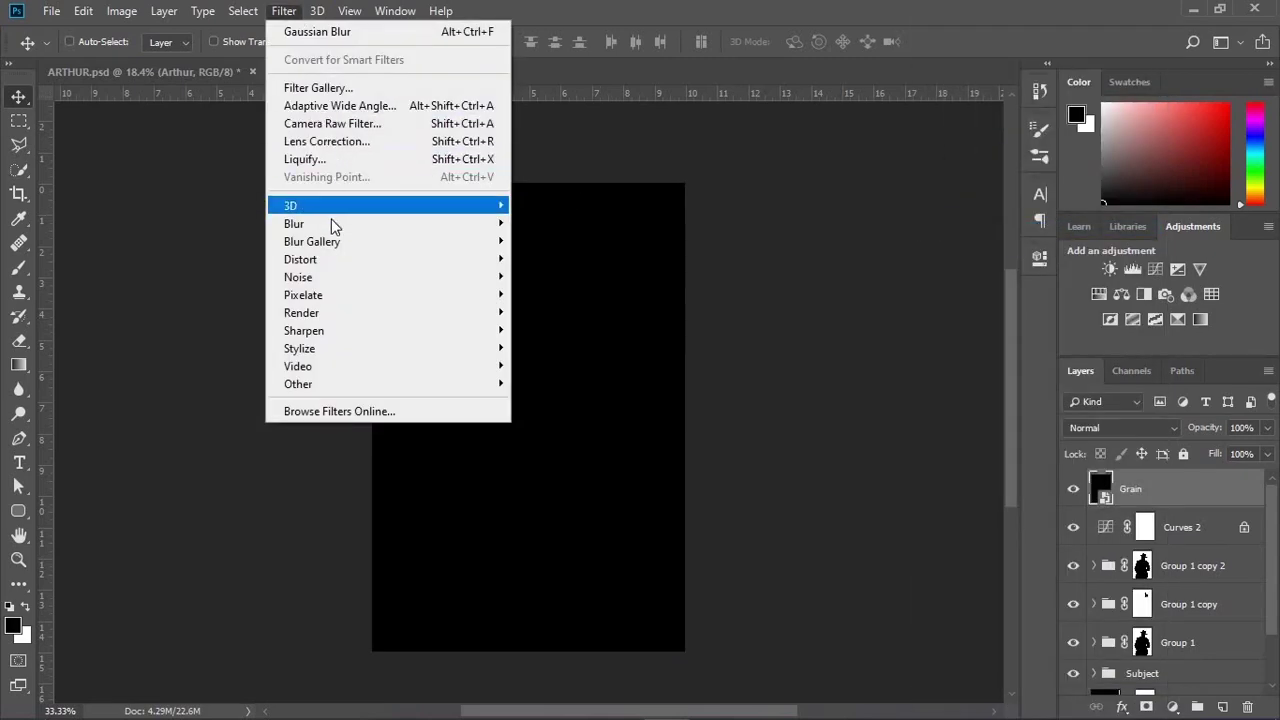
pyautogui.moveTo(443, 229)
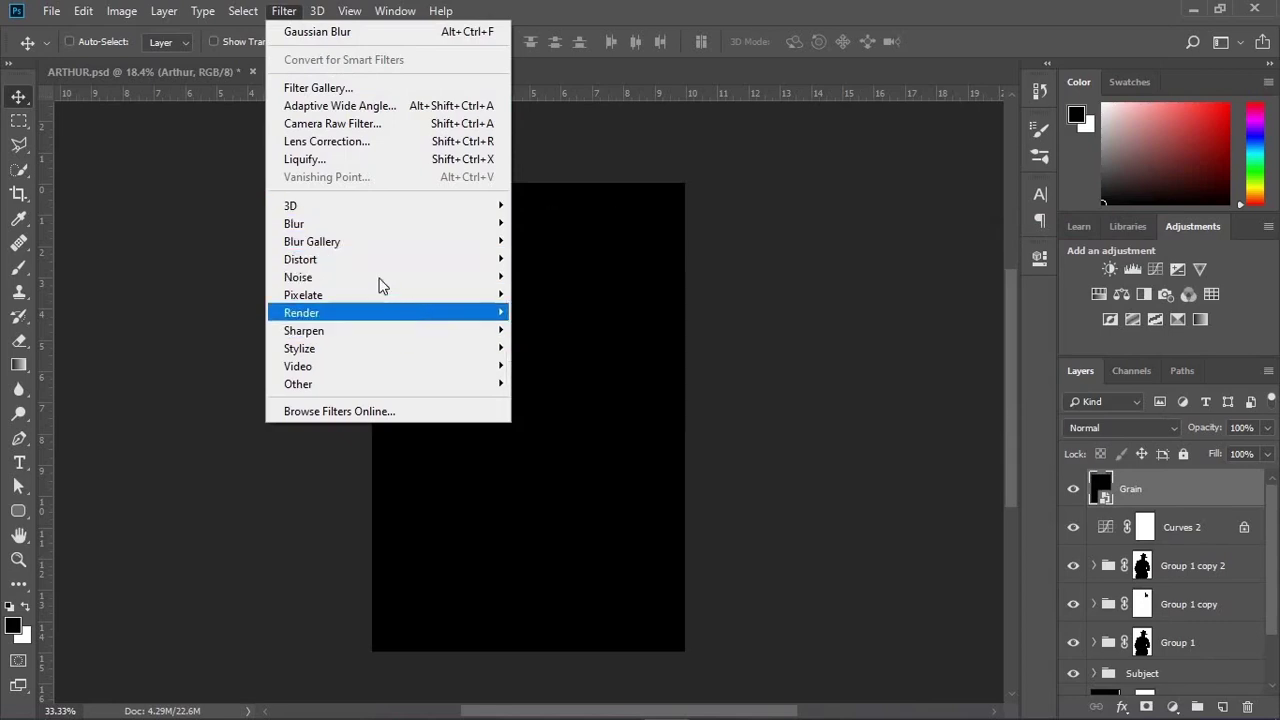
pyautogui.moveTo(400, 277)
pyautogui.click(550, 276)
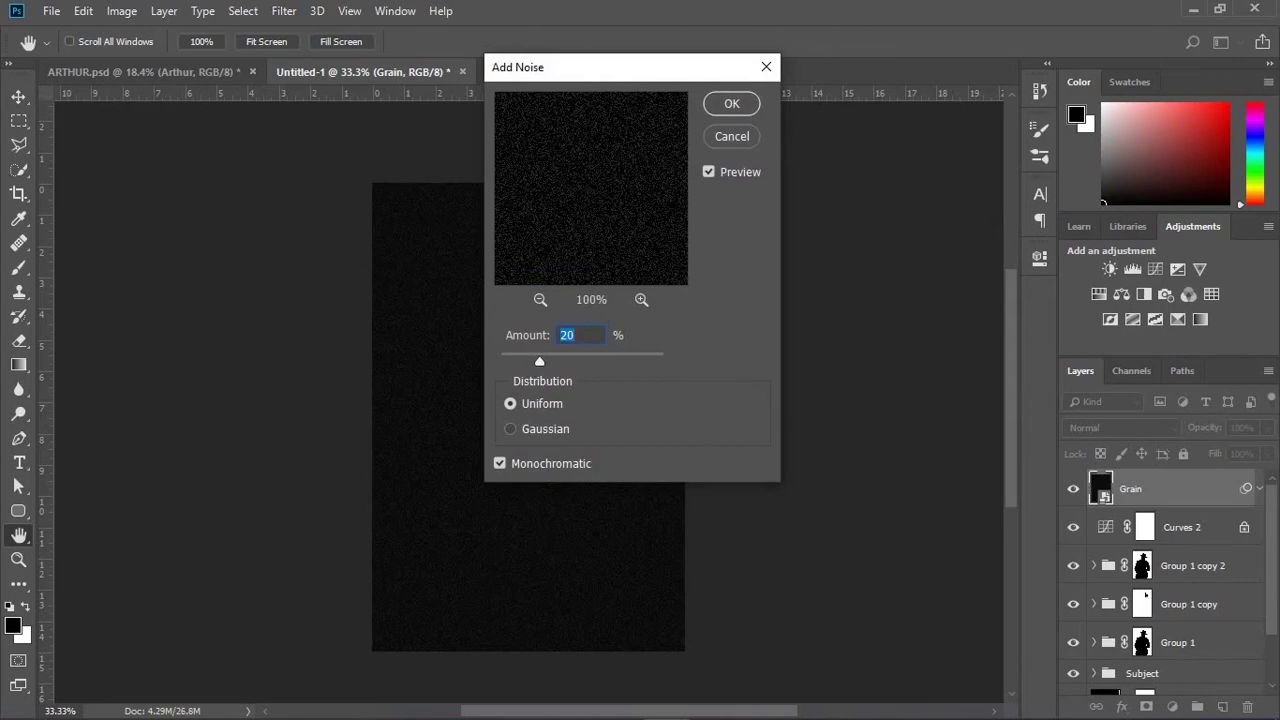
pyautogui.write('18')
pyautogui.press('Return')
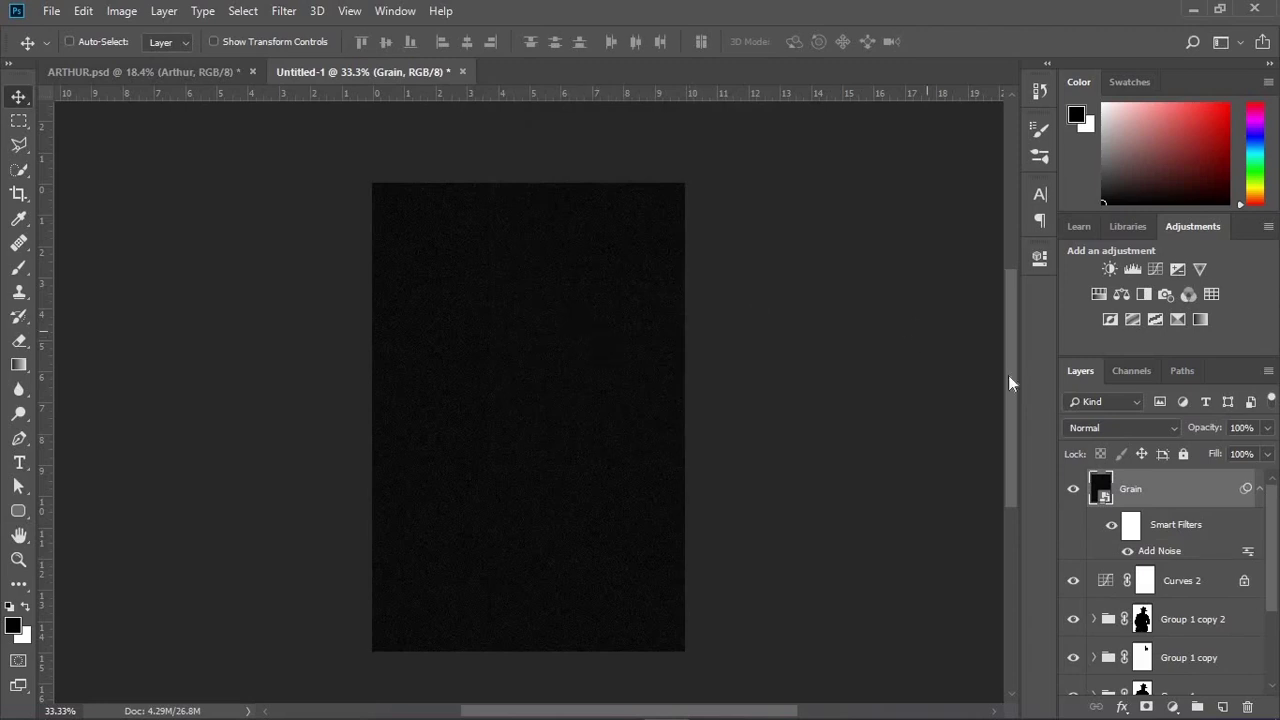
# Step: Set the Grain layer's blend mode to Screen and soften its noise with a slight Gaussian Blur
pyautogui.click(1086, 428)
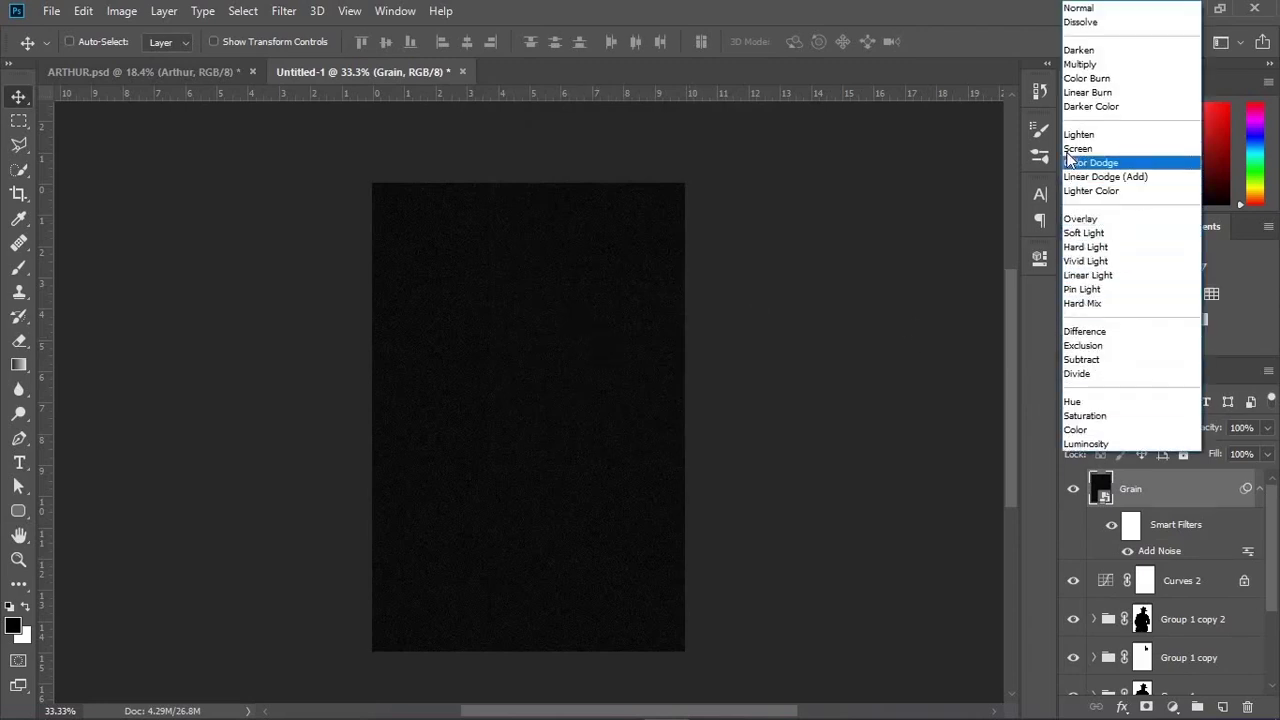
pyautogui.click(1098, 150)
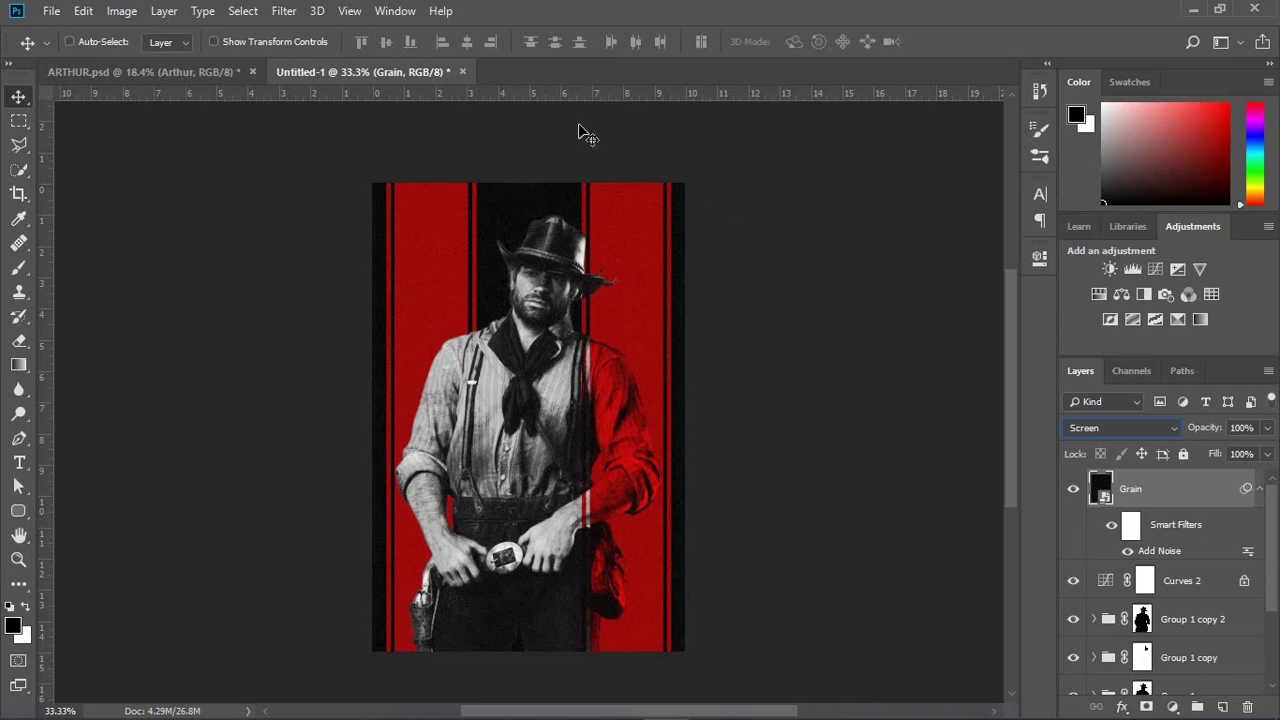
pyautogui.click(284, 11)
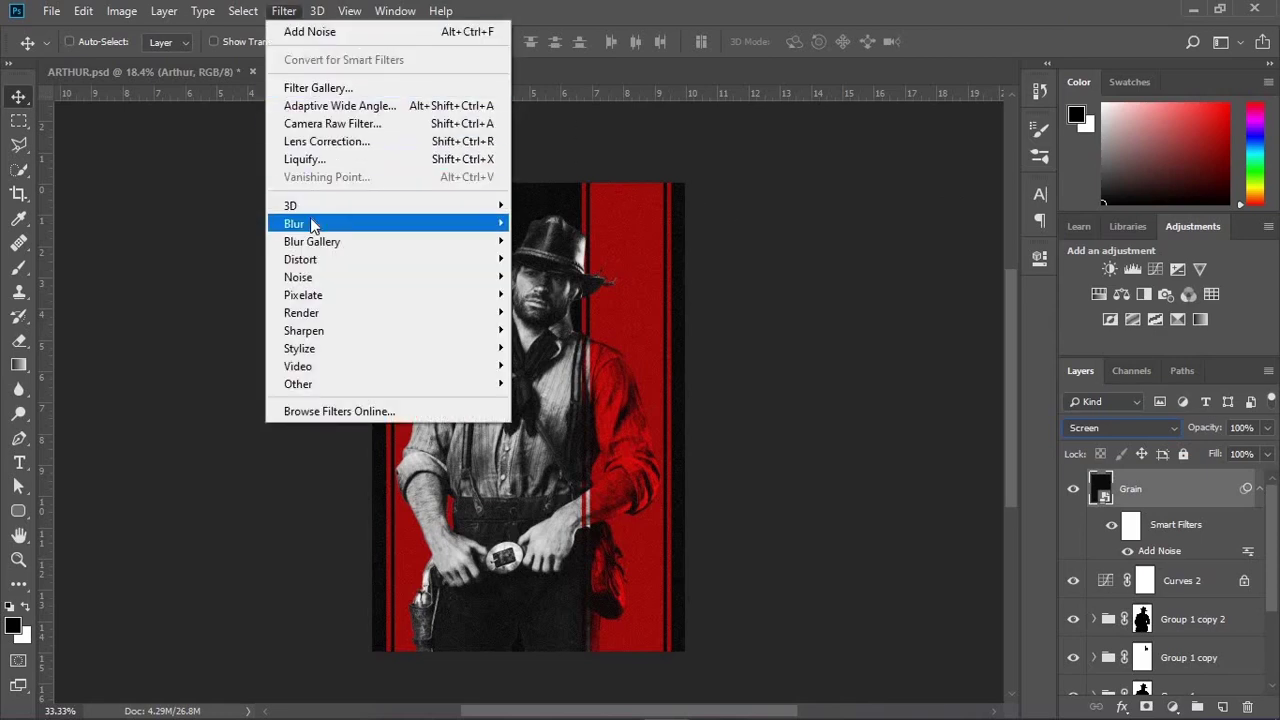
pyautogui.moveTo(378, 224)
pyautogui.click(560, 295)
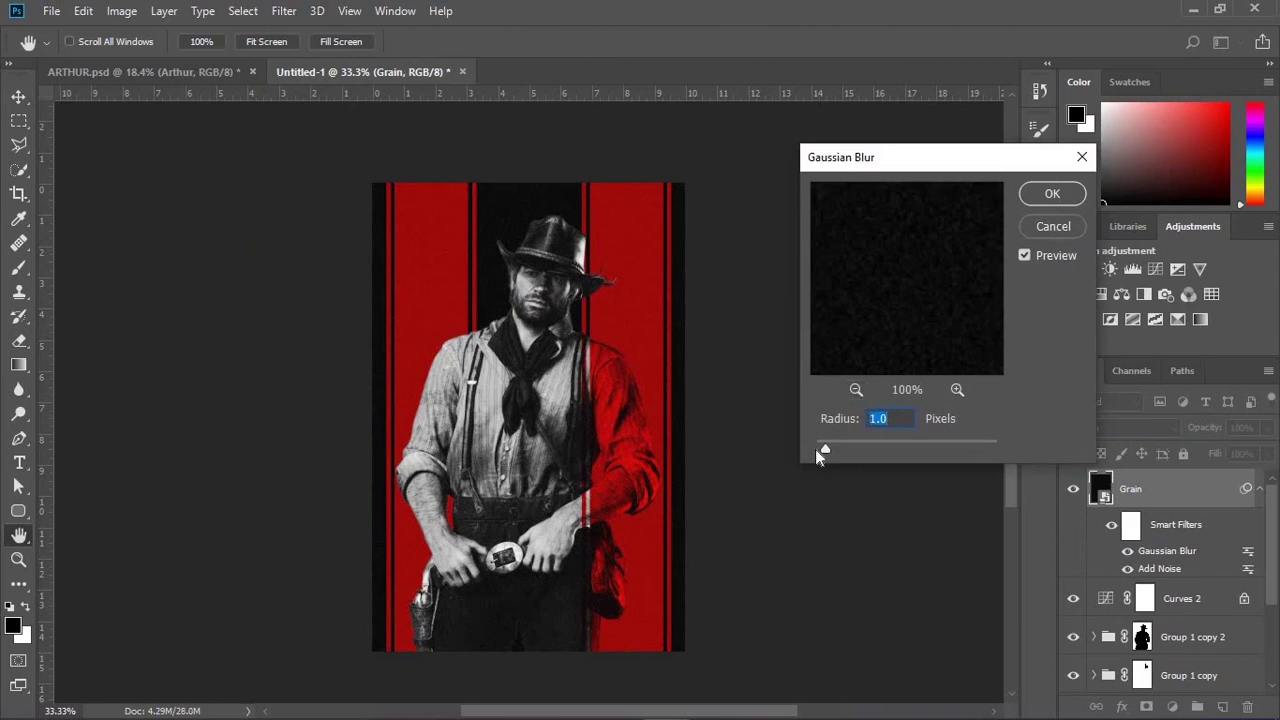
pyautogui.moveTo(817, 450); pyautogui.dragTo(820, 450)
pyautogui.click(1036, 194)
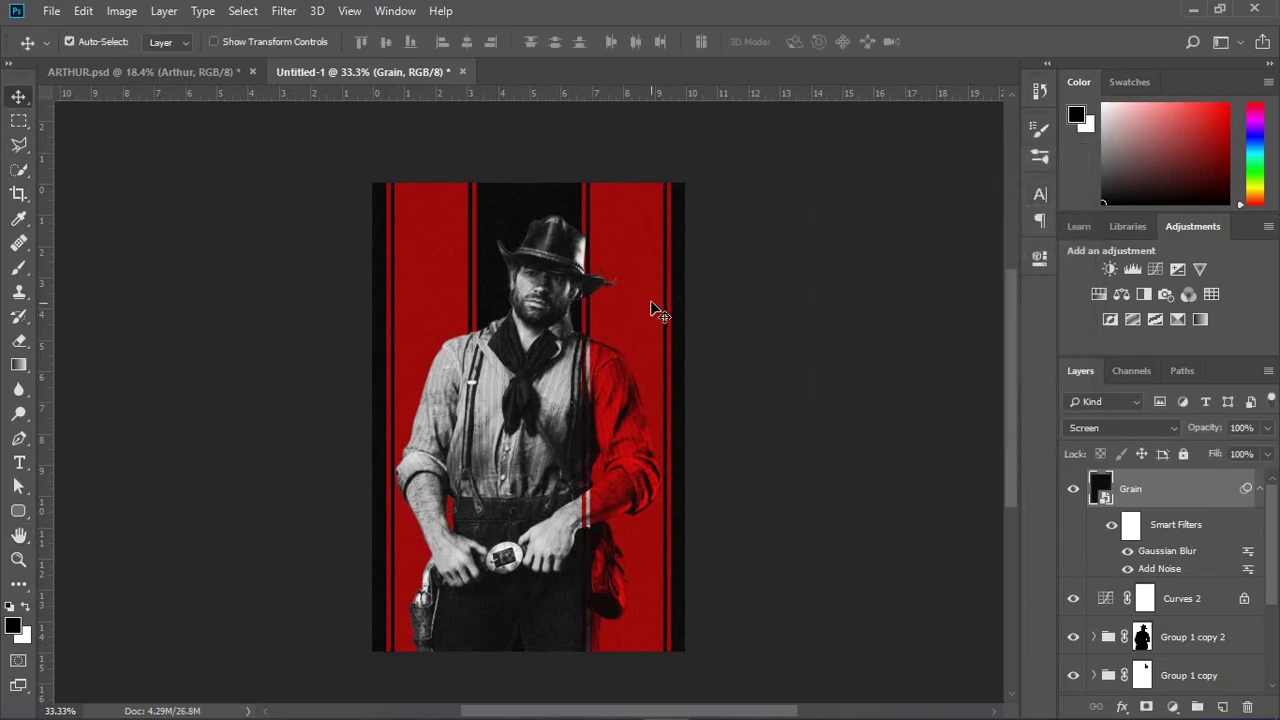
# Step: Set the Grain layer's Blend If for the underlying layer to fade out over the highlights, splitting the white slider to 35/255
pyautogui.keyDown('ctrl'); pyautogui.scroll(2, 650, 308); pyautogui.keyUp('ctrl')
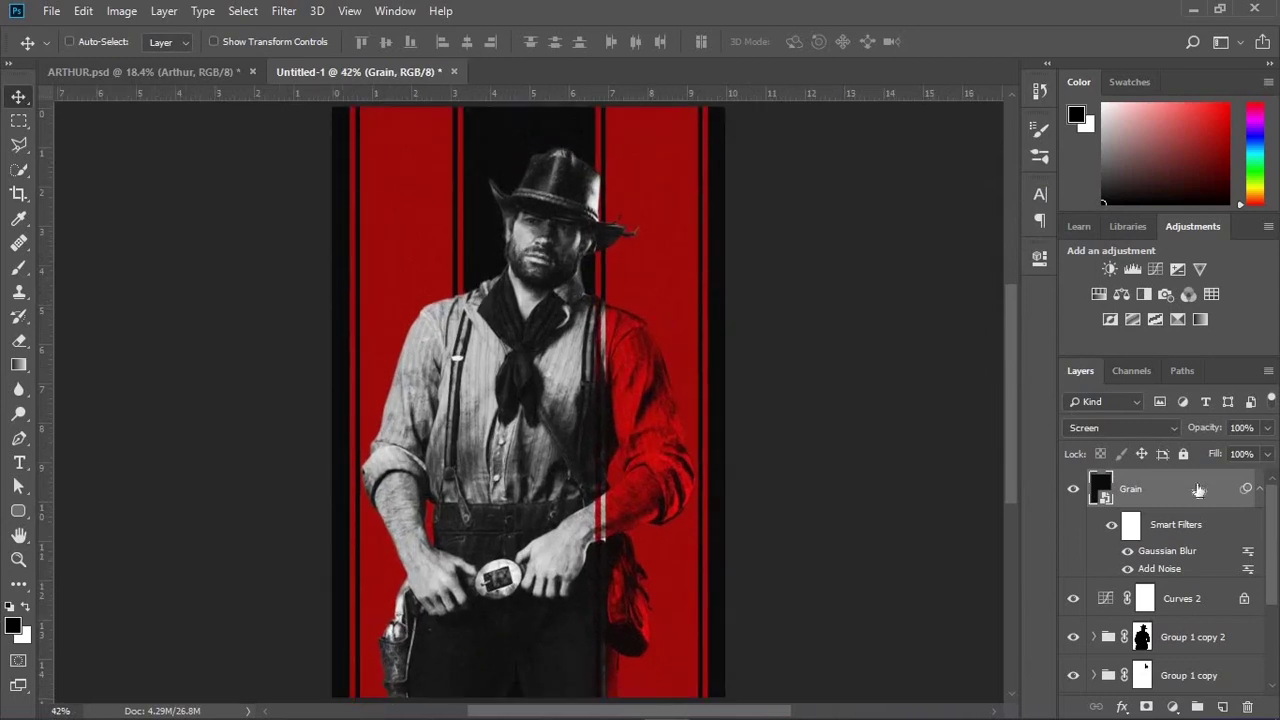
pyautogui.doubleClick(1198, 490)
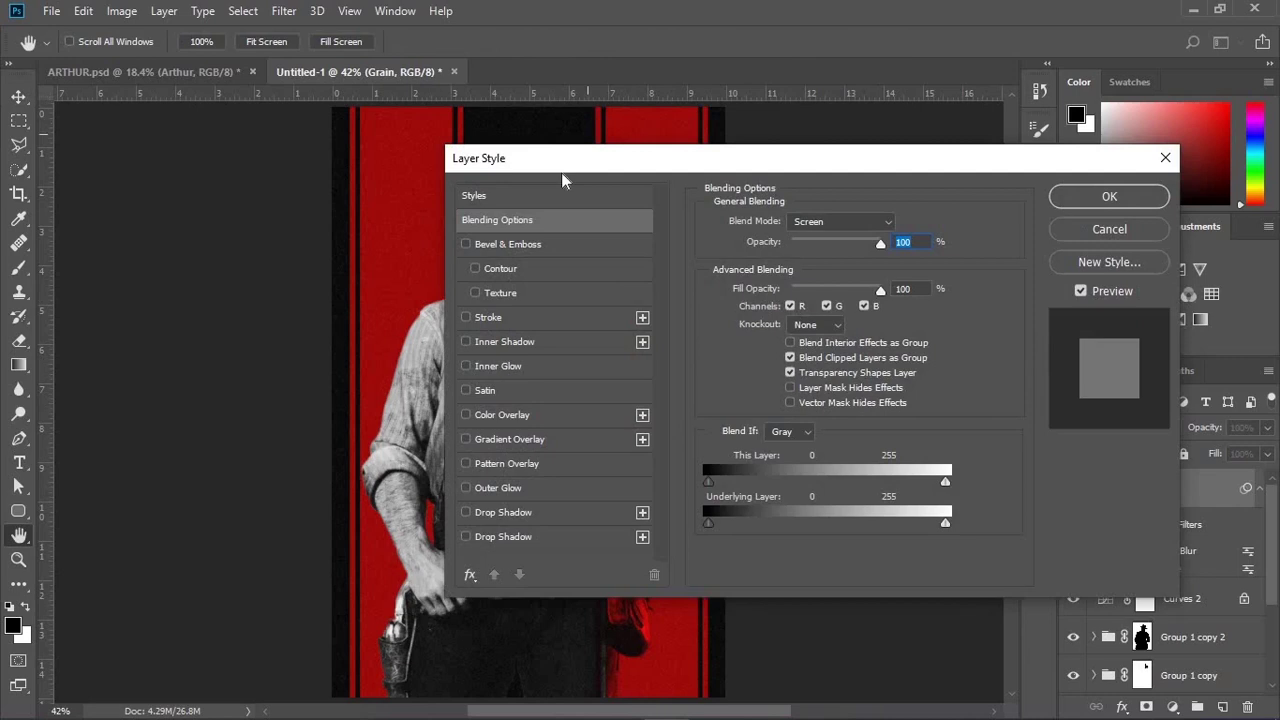
pyautogui.moveTo(559, 161); pyautogui.dragTo(752, 151)
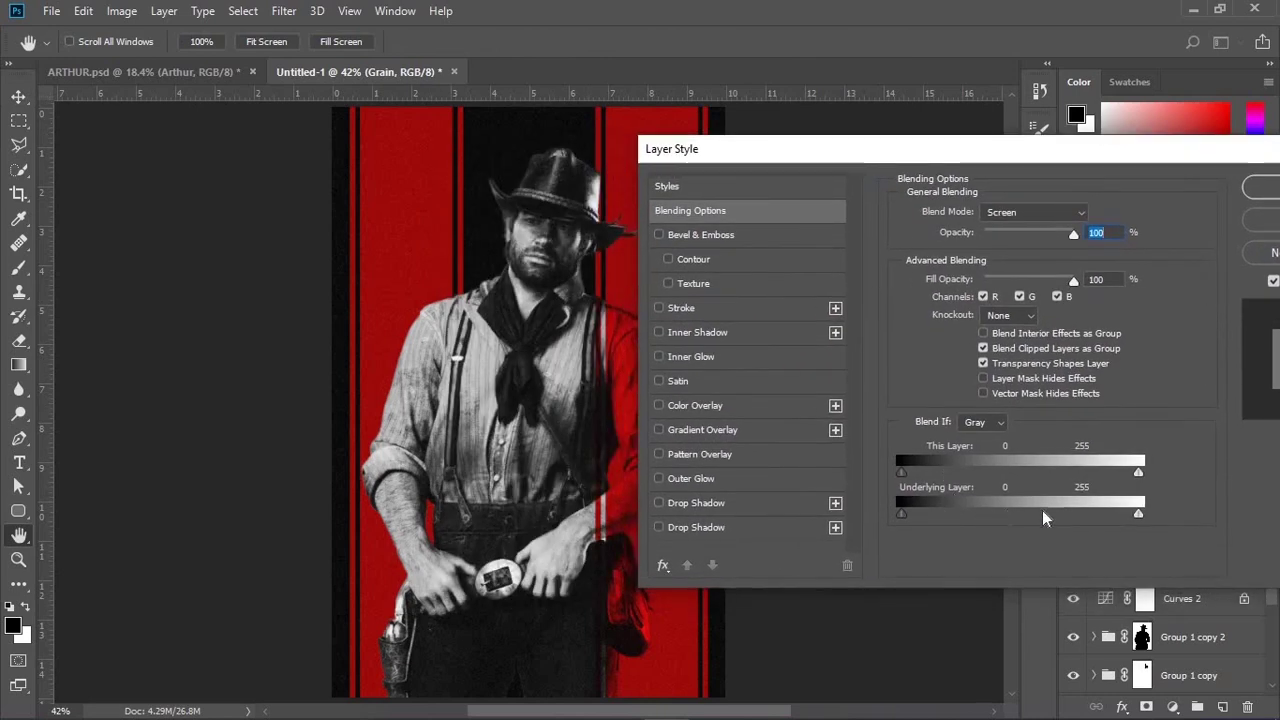
pyautogui.moveTo(1136, 513); pyautogui.dragTo(936, 530)
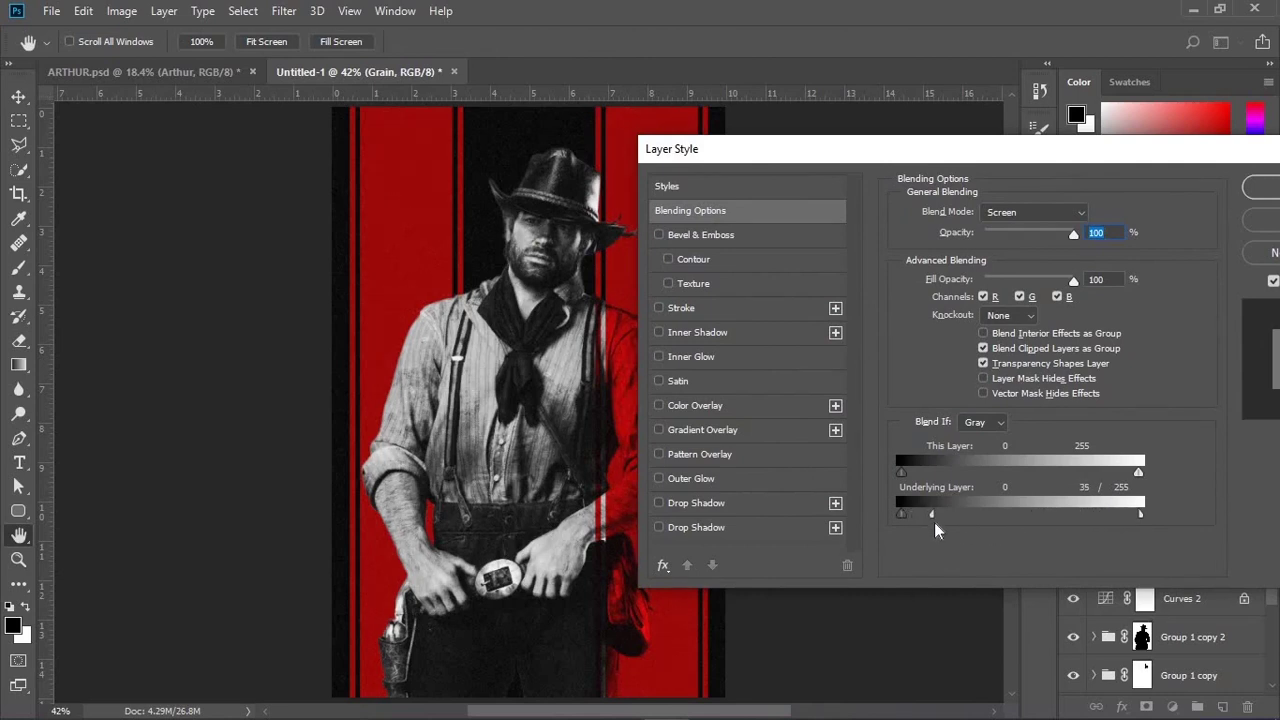
pyautogui.click(1273, 193)
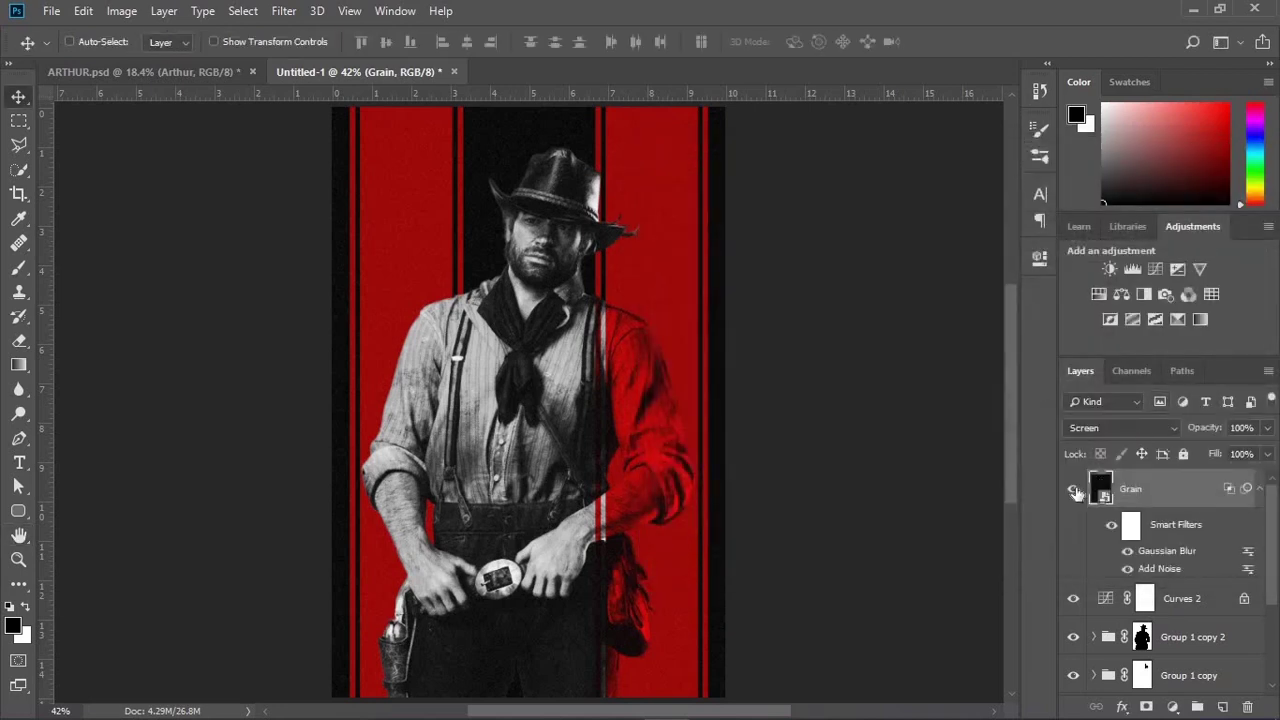
# Step: Compare the poster with and without the grain, reduce the Grain layer's opacity to 61%, and collapse its smart filters
pyautogui.click(1075, 490)
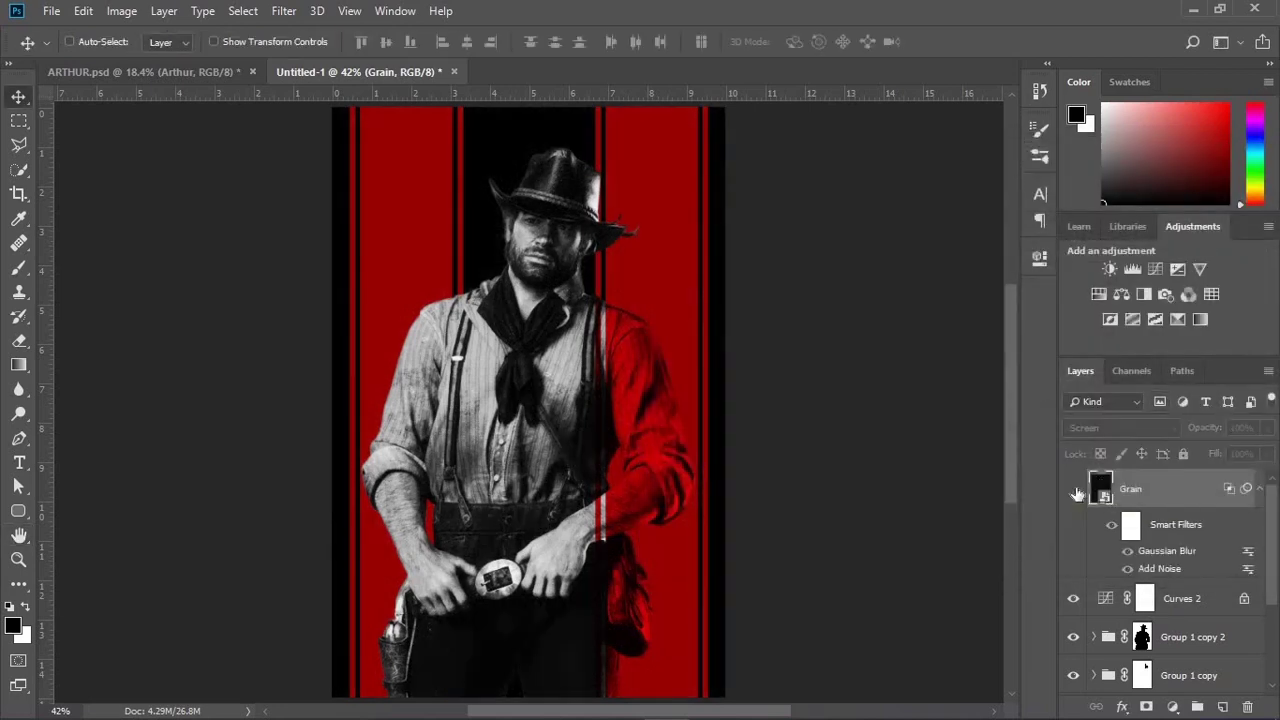
pyautogui.click(1075, 490)
pyautogui.moveTo(1210, 428); pyautogui.dragTo(1170, 446)
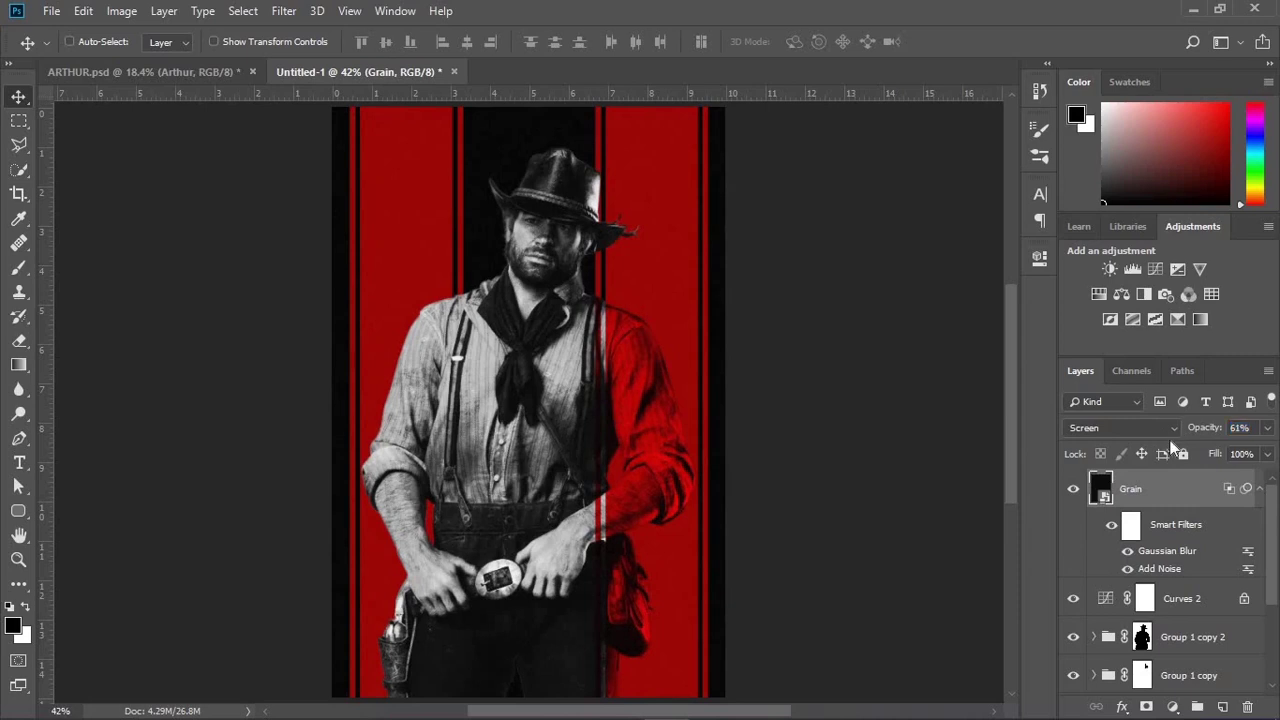
pyautogui.click(1258, 490)
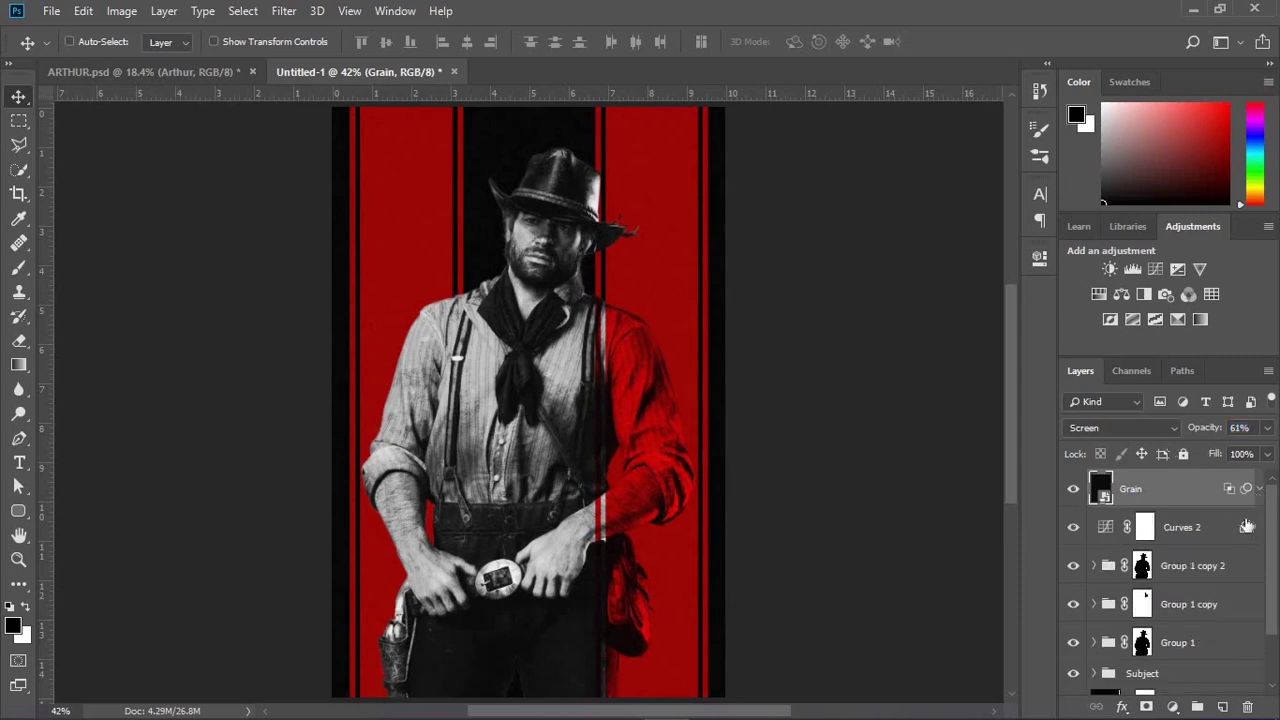
# Step: Add a Color Lookup adjustment layer above Grain, compare neighbouring 3D LUTs, and settle on EdgyAmber.3DL
pyautogui.click(1174, 707)
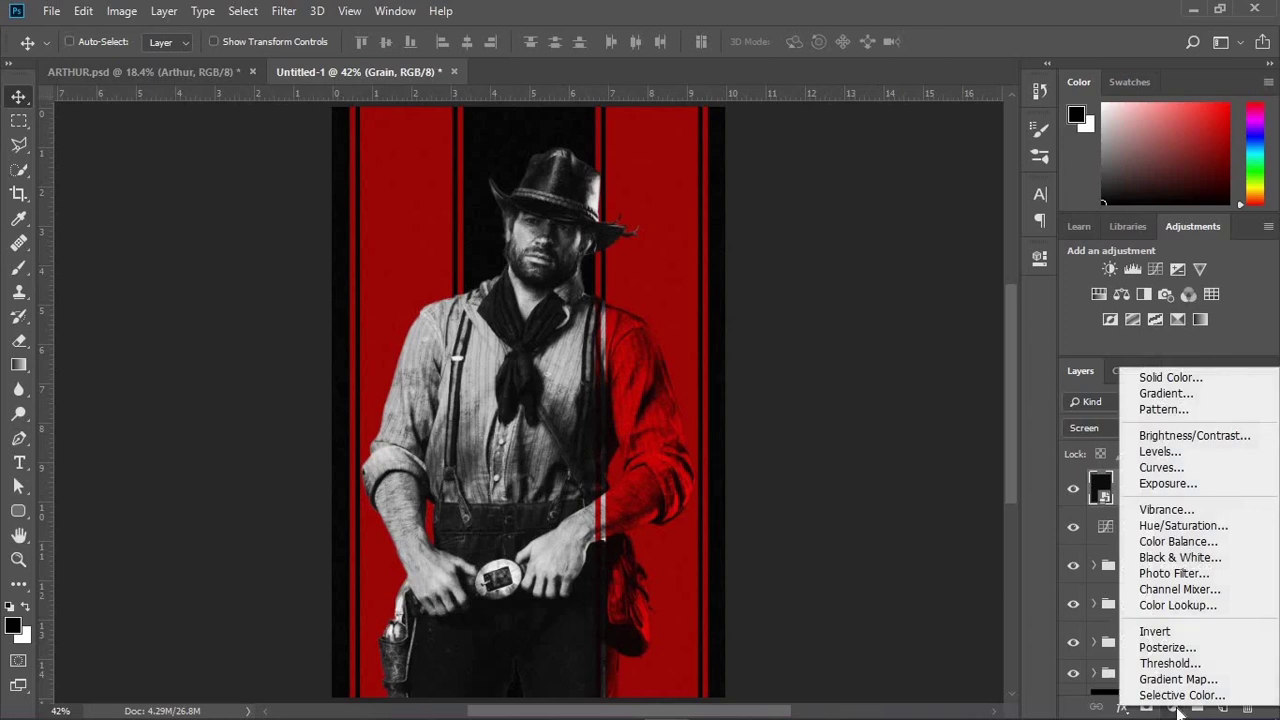
pyautogui.click(1176, 608)
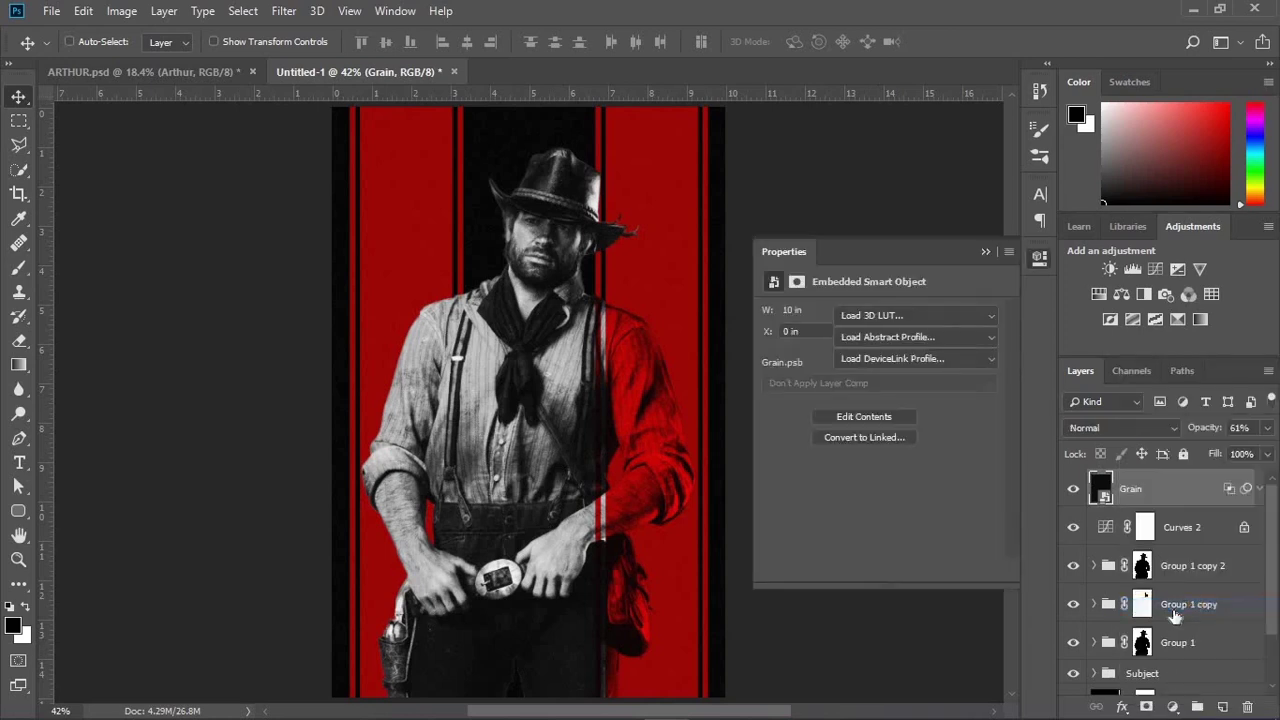
pyautogui.click(914, 315)
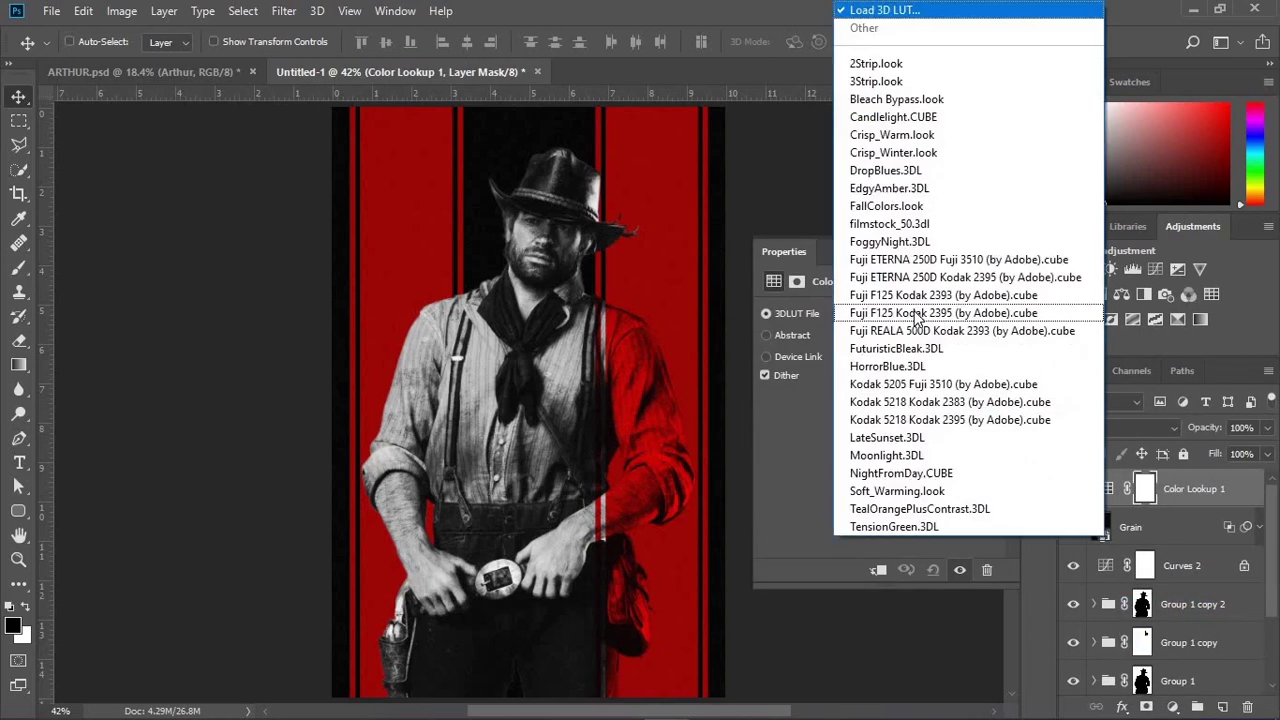
pyautogui.click(887, 196)
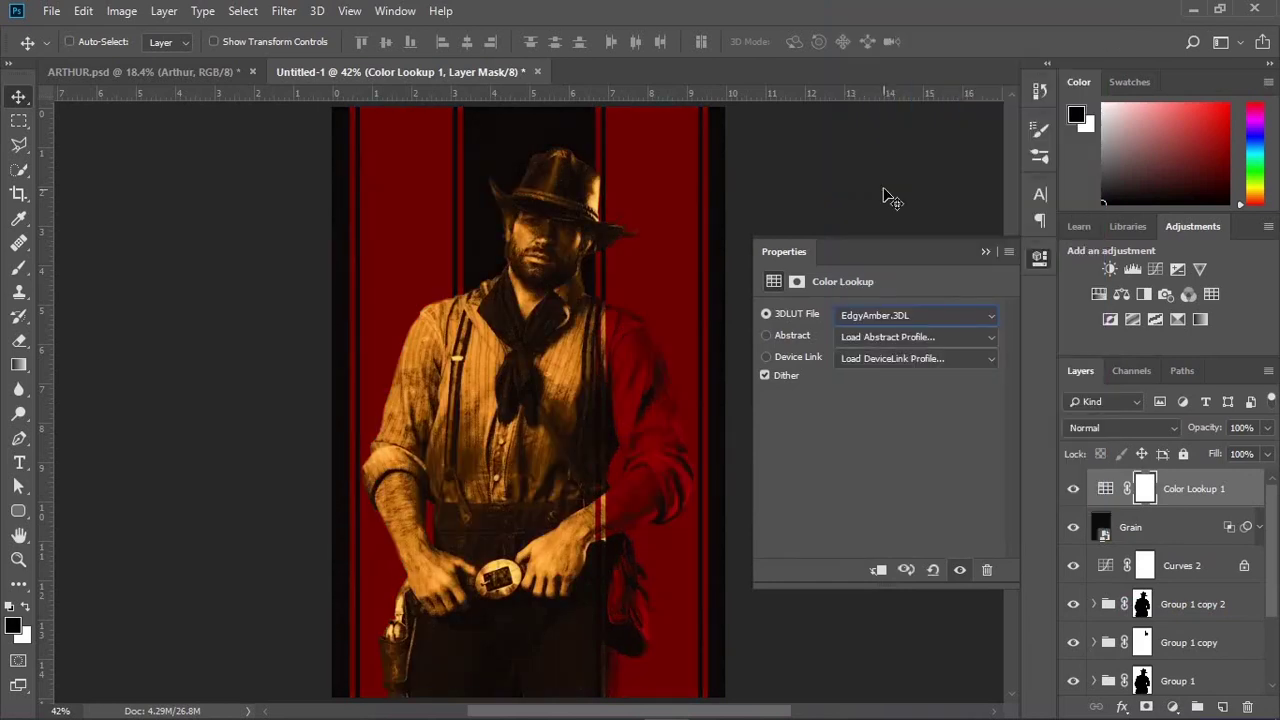
pyautogui.press('Up')
pyautogui.press('Up')
pyautogui.press('Down')
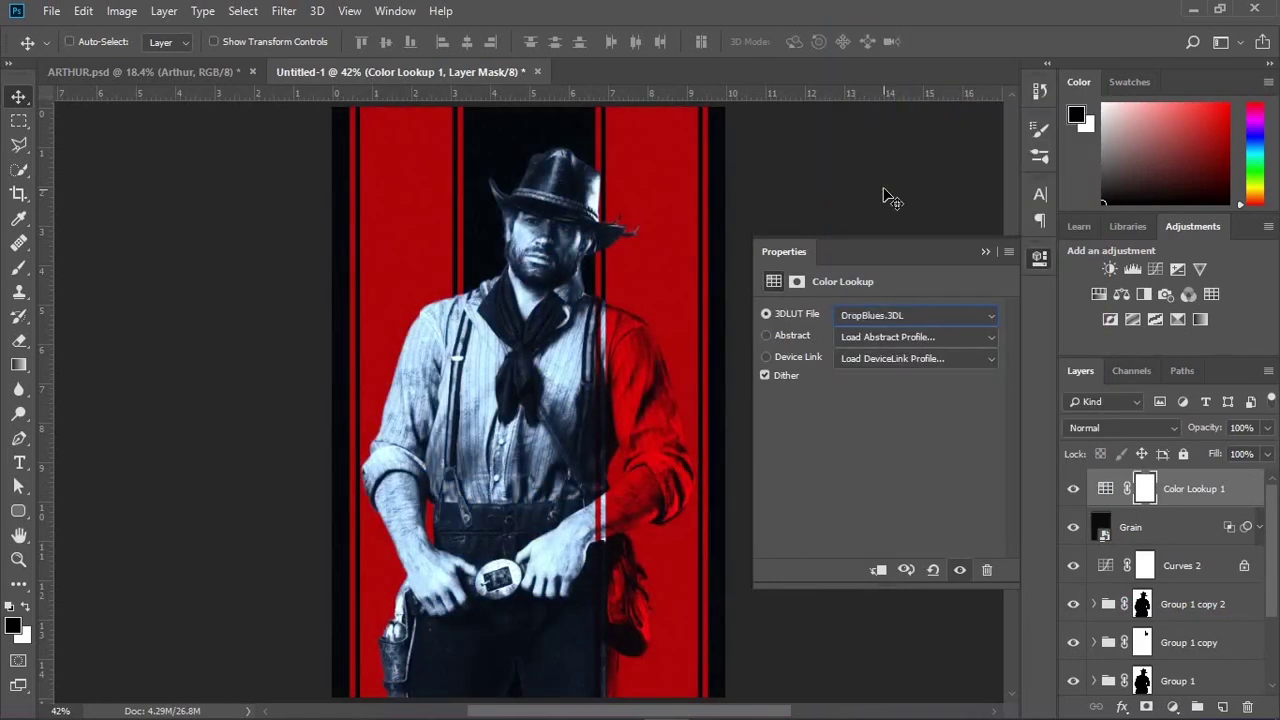
pyautogui.press('Down')
pyautogui.press('Up')
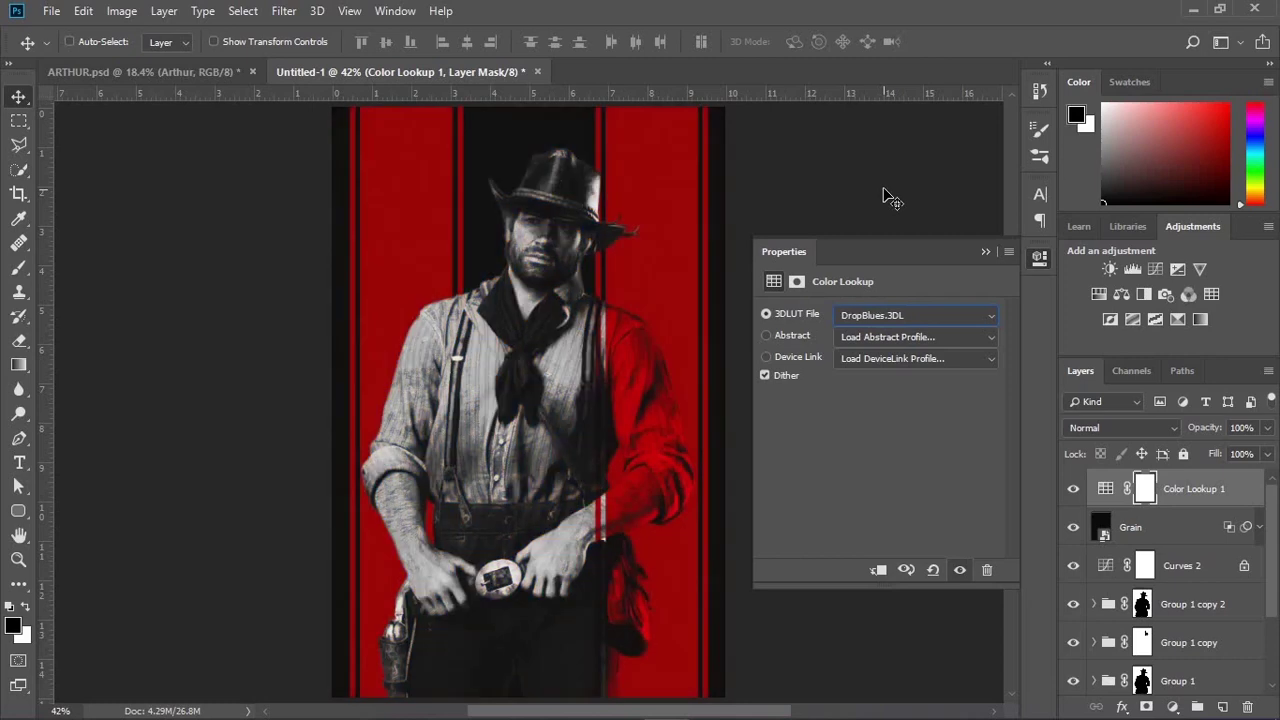
pyautogui.press('Down')
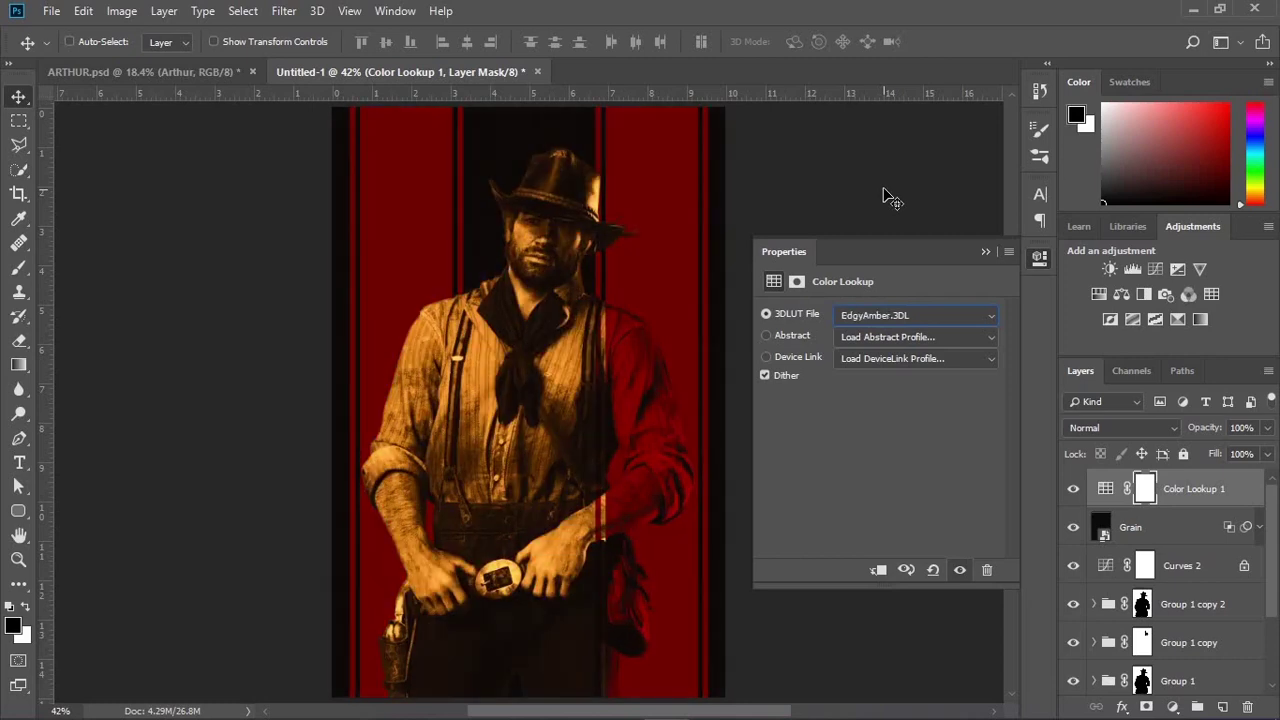
pyautogui.click(983, 251)
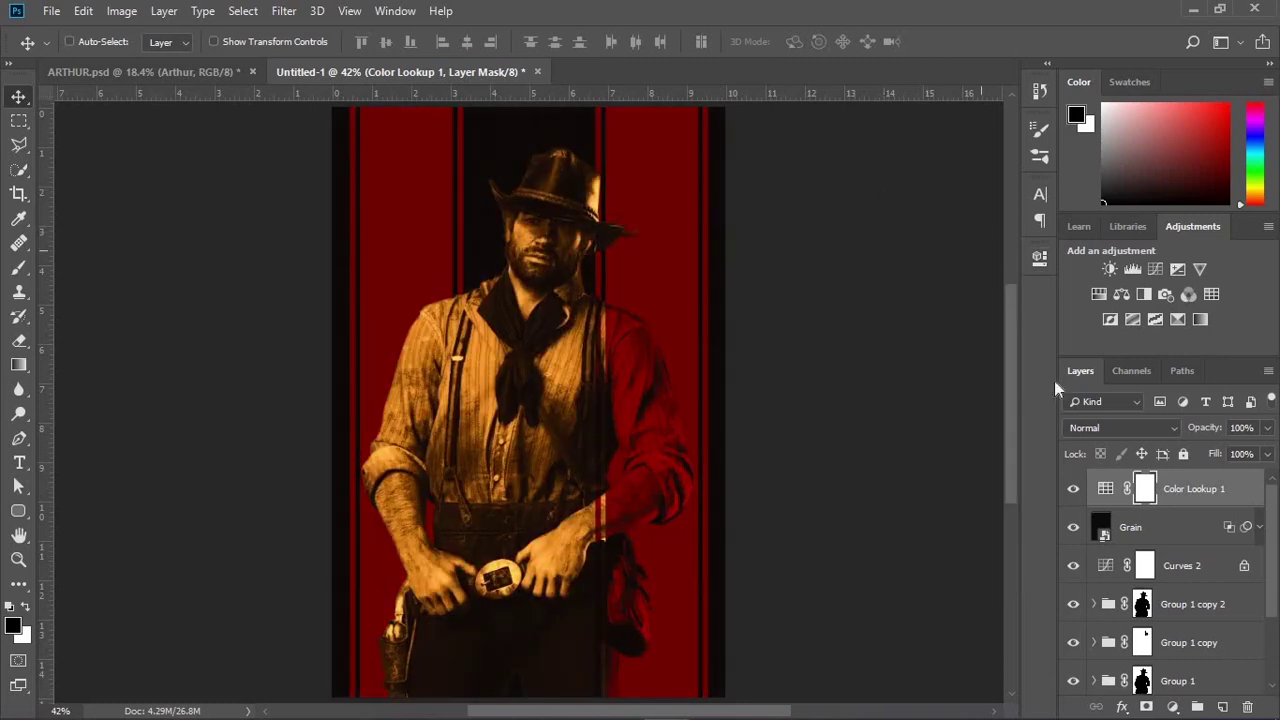
# Step: Set the Color Lookup layer's underlying Blend If, splitting the shadows to 0/67 and feathering the highlights down into the midtones
pyautogui.doubleClick(1245, 488)
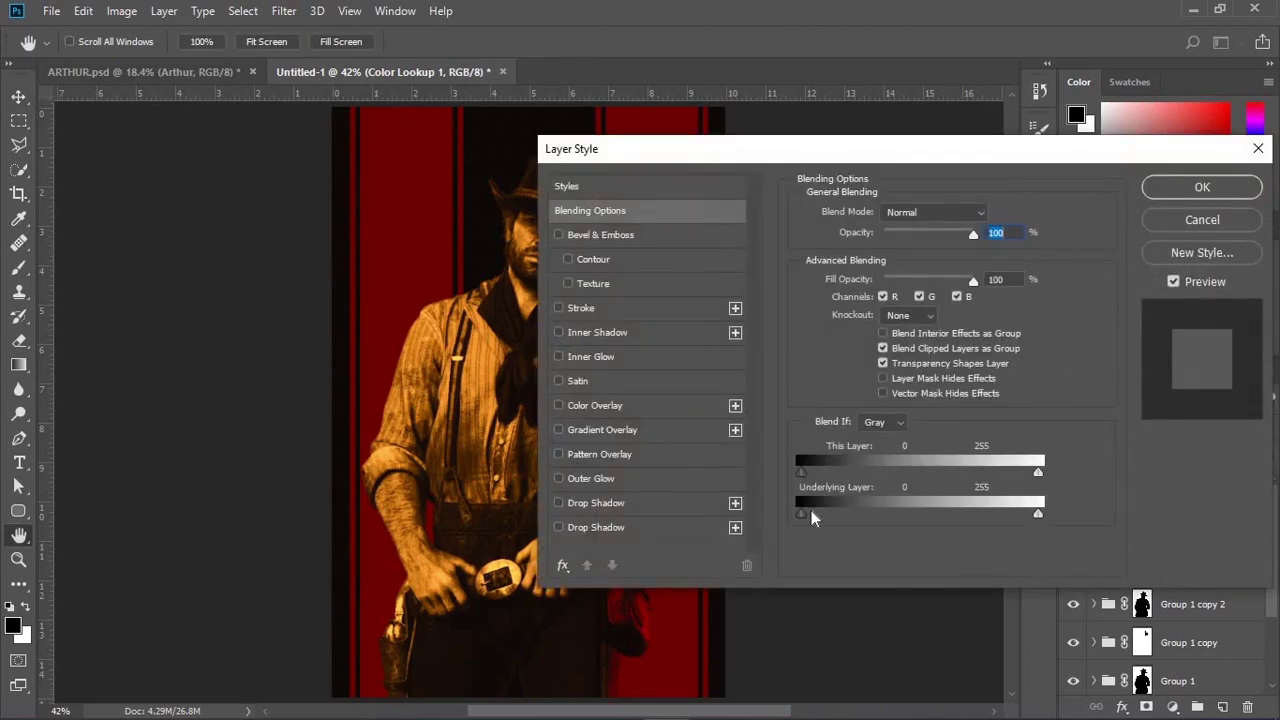
pyautogui.moveTo(811, 510); pyautogui.dragTo(821, 510)
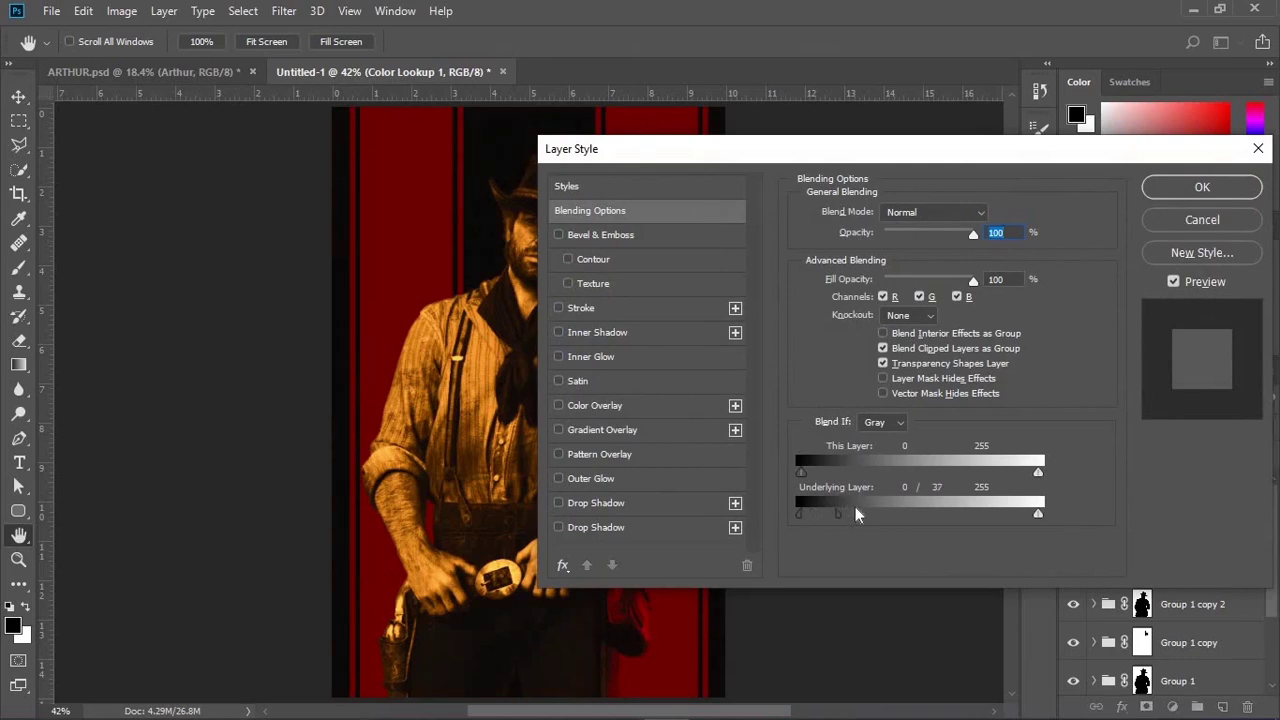
pyautogui.moveTo(922, 513); pyautogui.dragTo(865, 510)
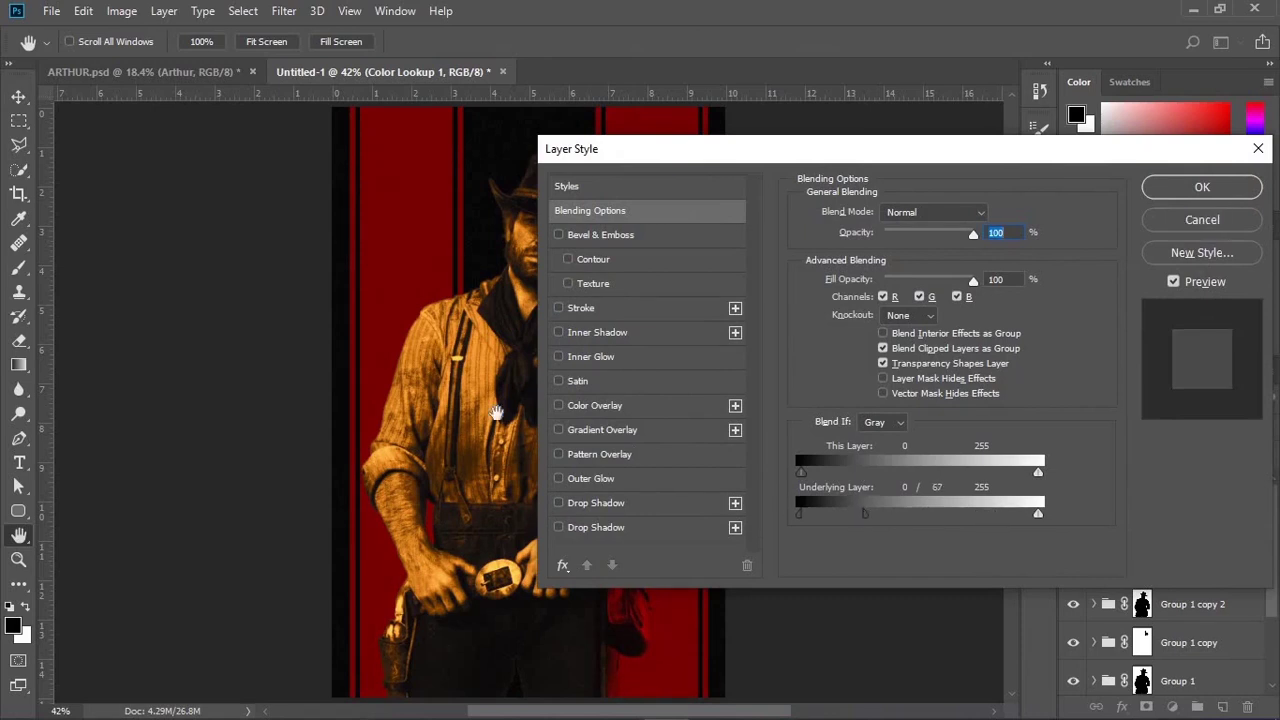
pyautogui.moveTo(476, 409); pyautogui.dragTo(328, 405)
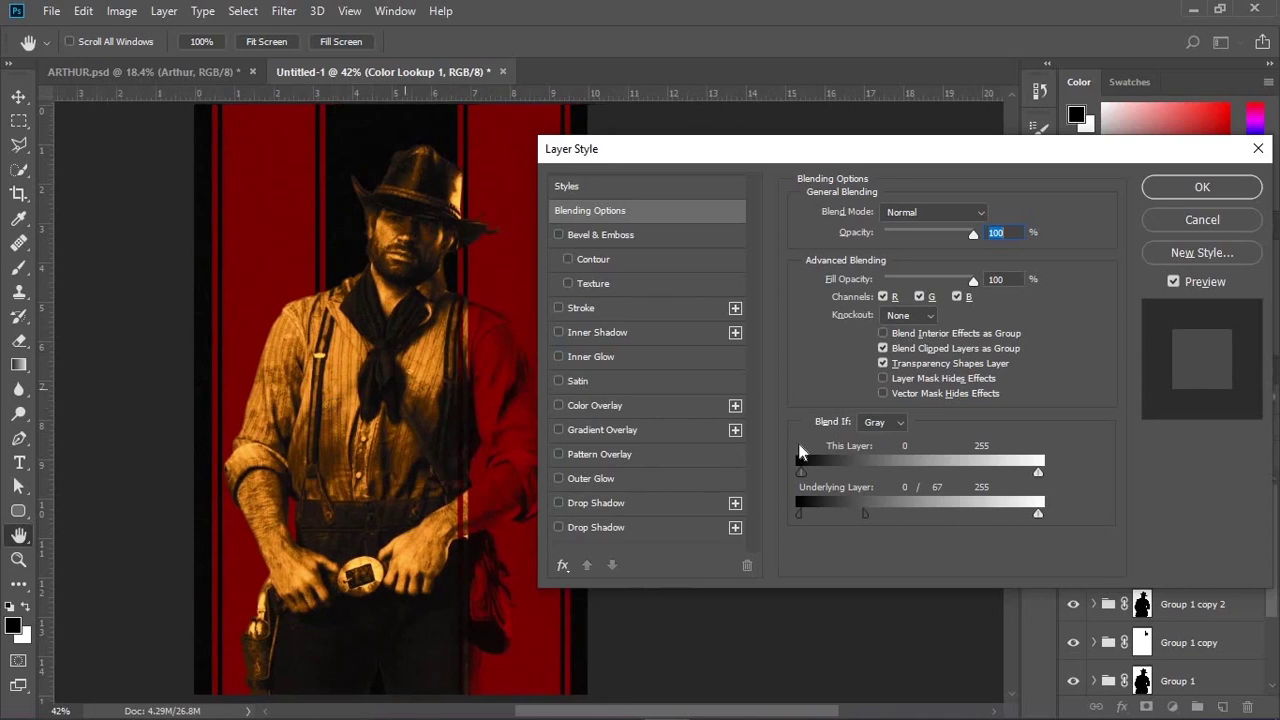
pyautogui.press('alt')
pyautogui.moveTo(1030, 516); pyautogui.dragTo(950, 522)
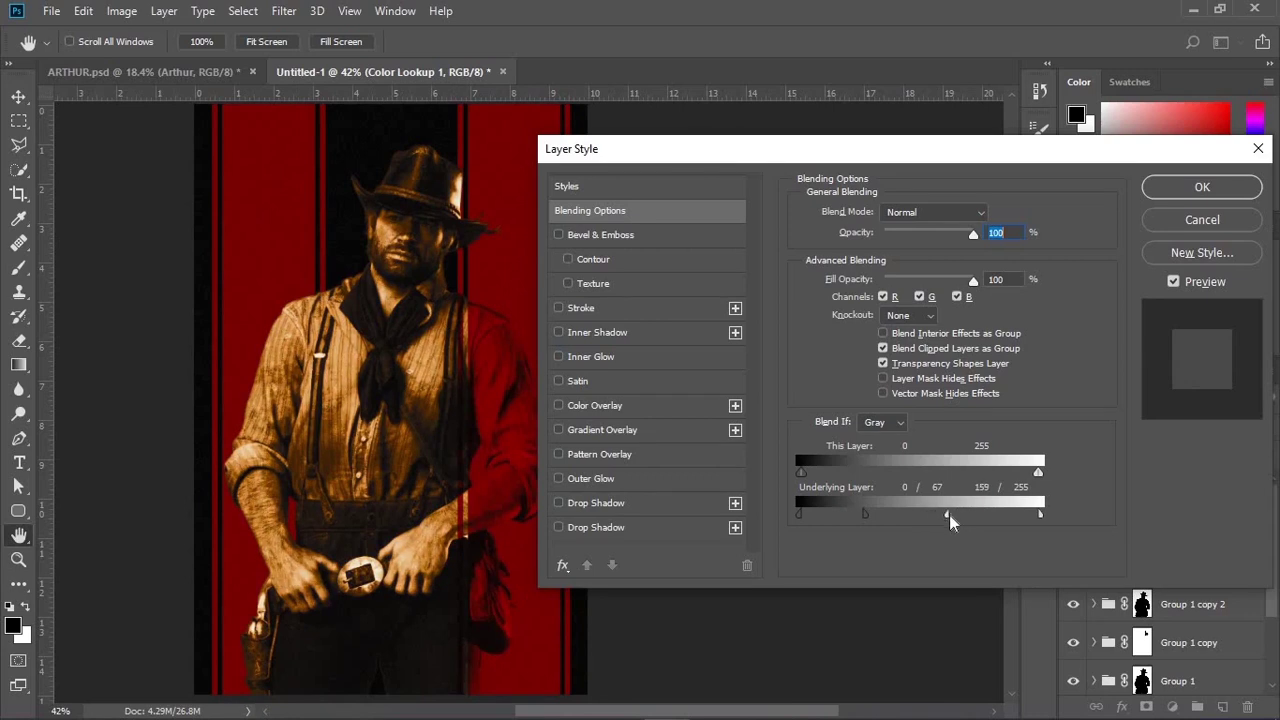
pyautogui.moveTo(937, 518); pyautogui.dragTo(942, 517)
pyautogui.click(1200, 188)
# Step: Reduce the Color Lookup layer's opacity to 65%
pyautogui.hscroll(-3, 522, 340)
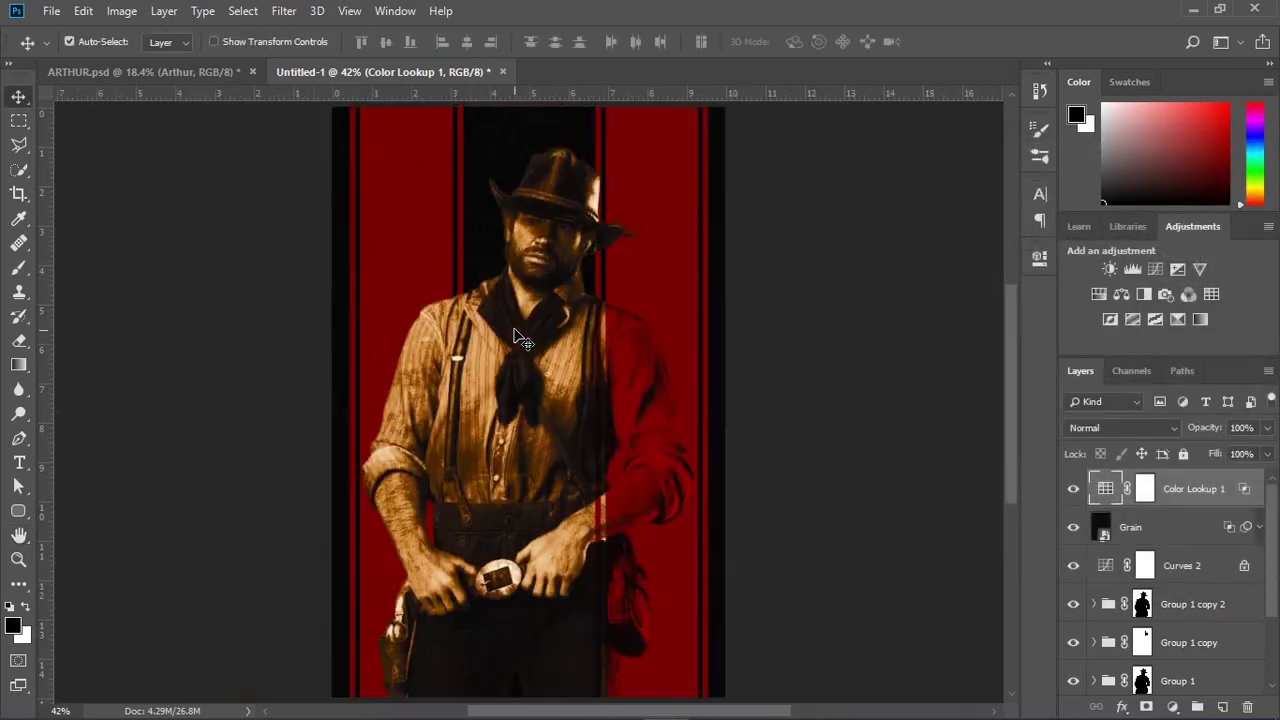
pyautogui.hotkey('ctrl', '-')
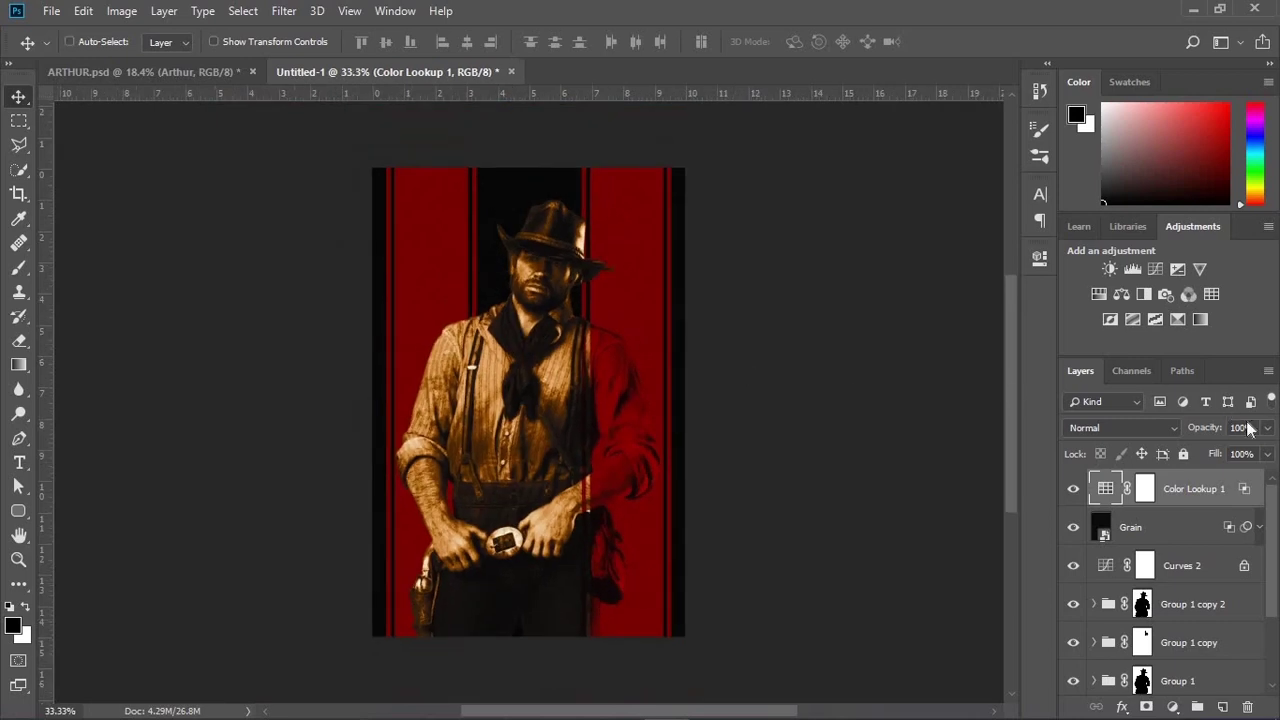
pyautogui.moveTo(1215, 430); pyautogui.dragTo(1182, 434)
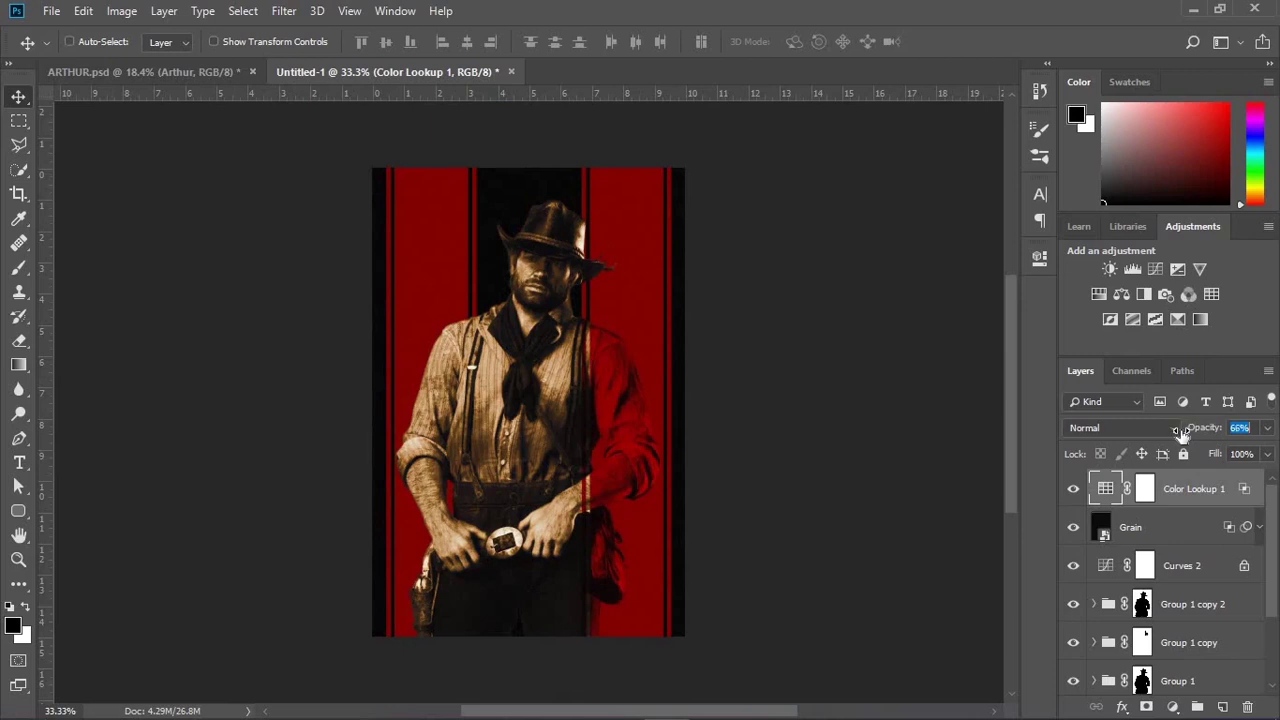
pyautogui.moveTo(1181, 436); pyautogui.dragTo(1180, 432)
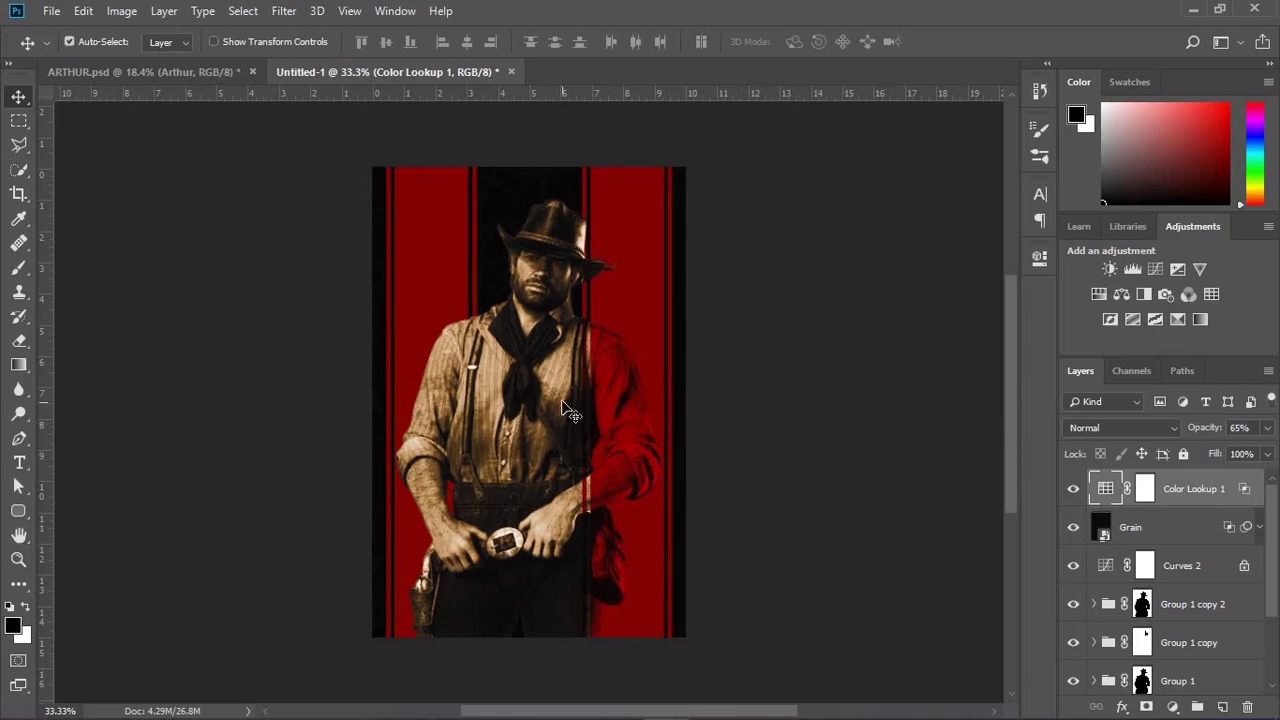
# Step: Add a Hue/Saturation adjustment layer on top with hue -3 and saturation +8, and compare the poster with and without it
pyautogui.hotkey('ctrl', '0')
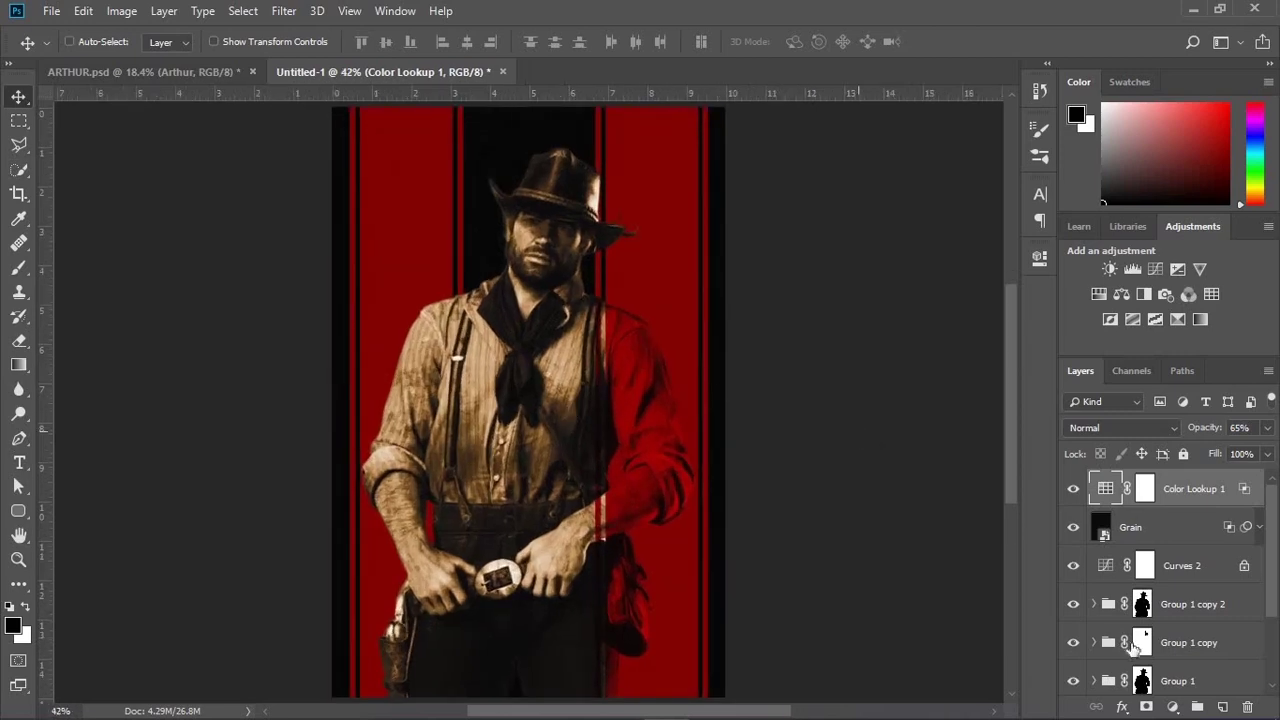
pyautogui.click(1172, 707)
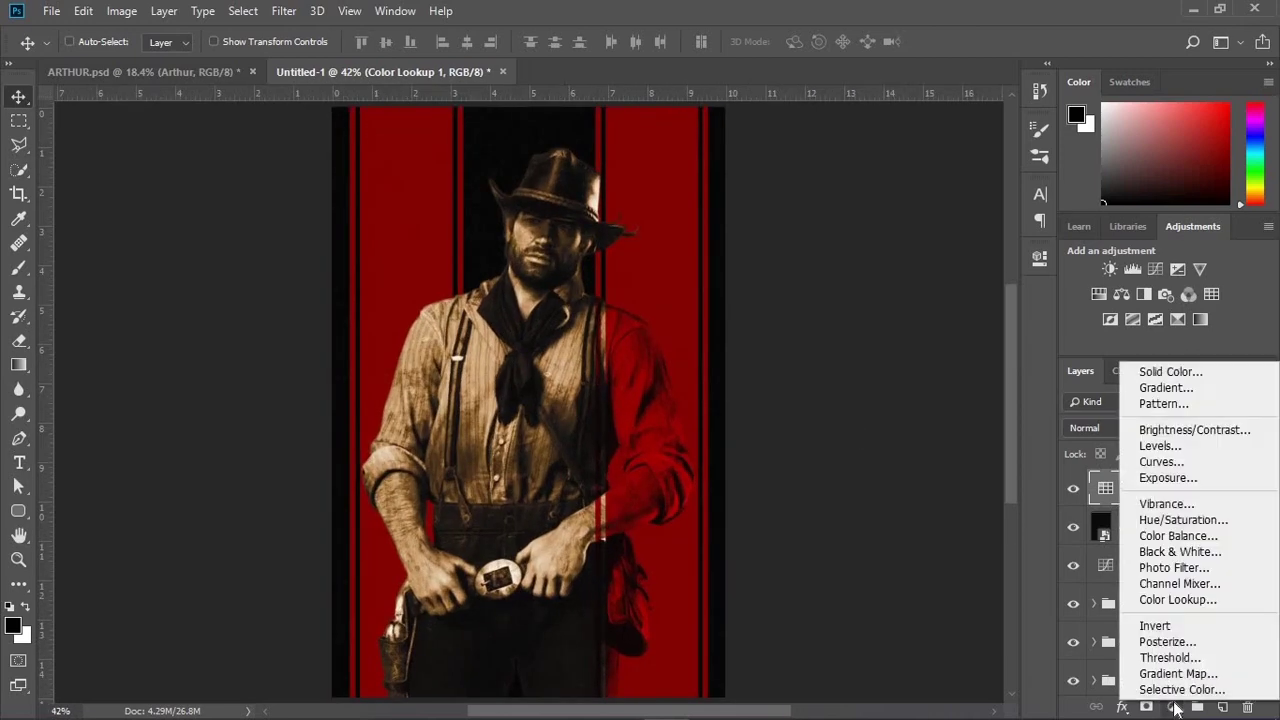
pyautogui.click(1183, 520)
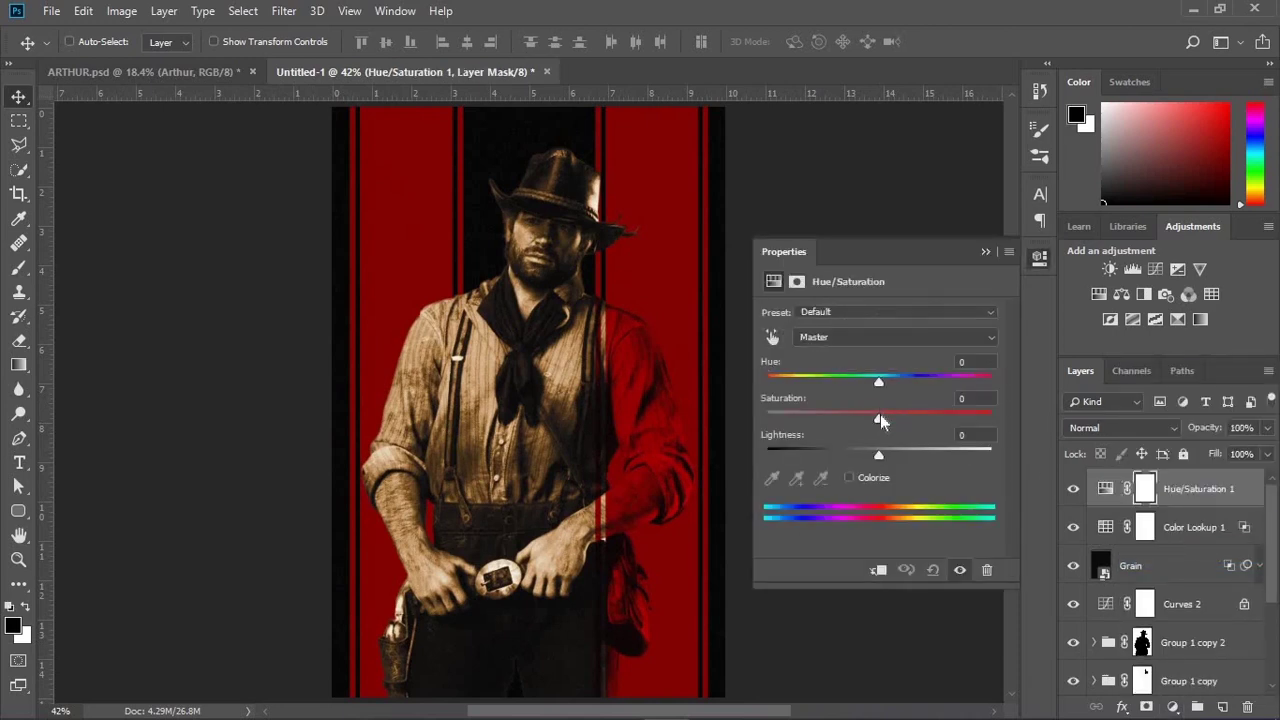
pyautogui.moveTo(880, 420); pyautogui.dragTo(883, 422)
pyautogui.moveTo(887, 416); pyautogui.dragTo(877, 391)
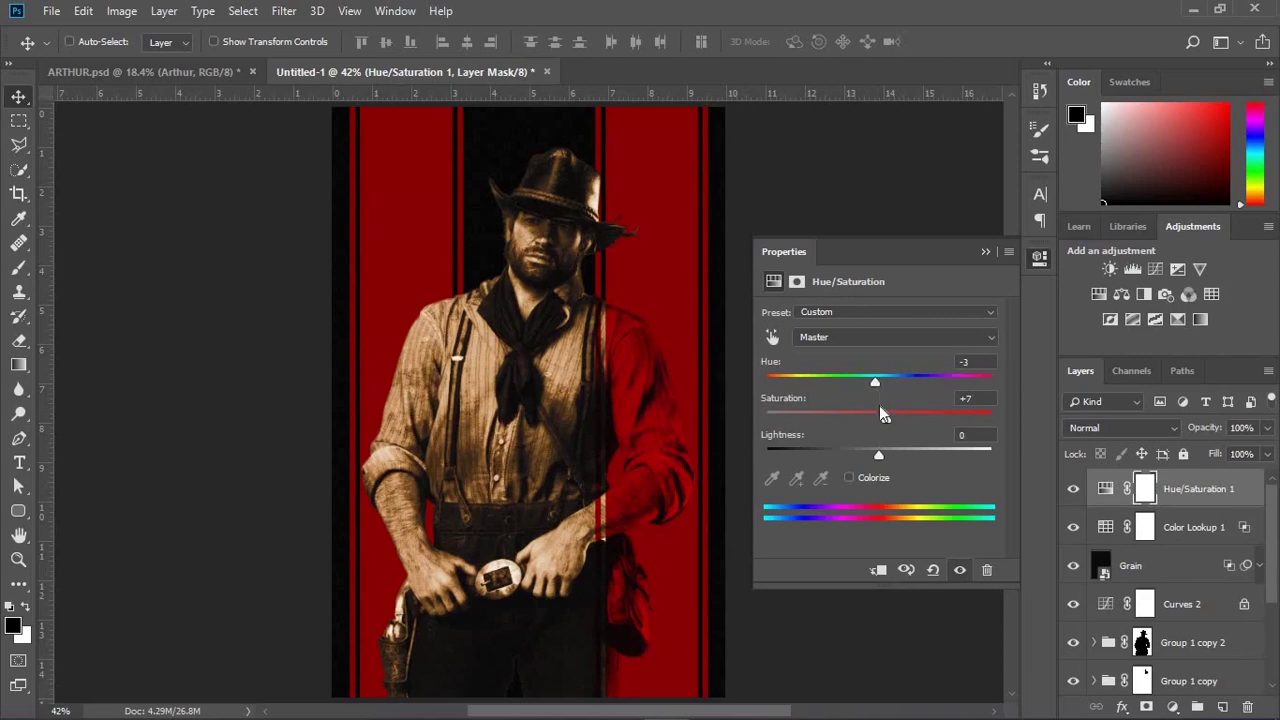
pyautogui.moveTo(890, 420); pyautogui.dragTo(892, 426)
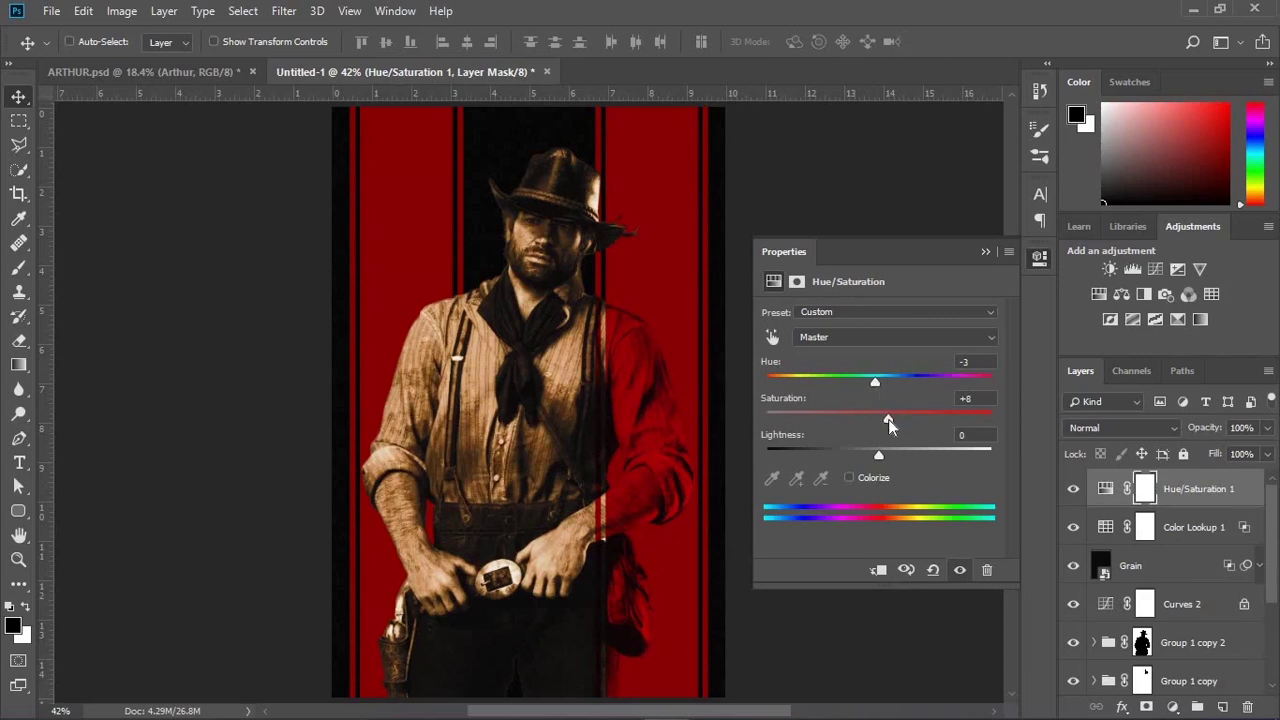
pyautogui.click(985, 253)
pyautogui.click(1073, 489)
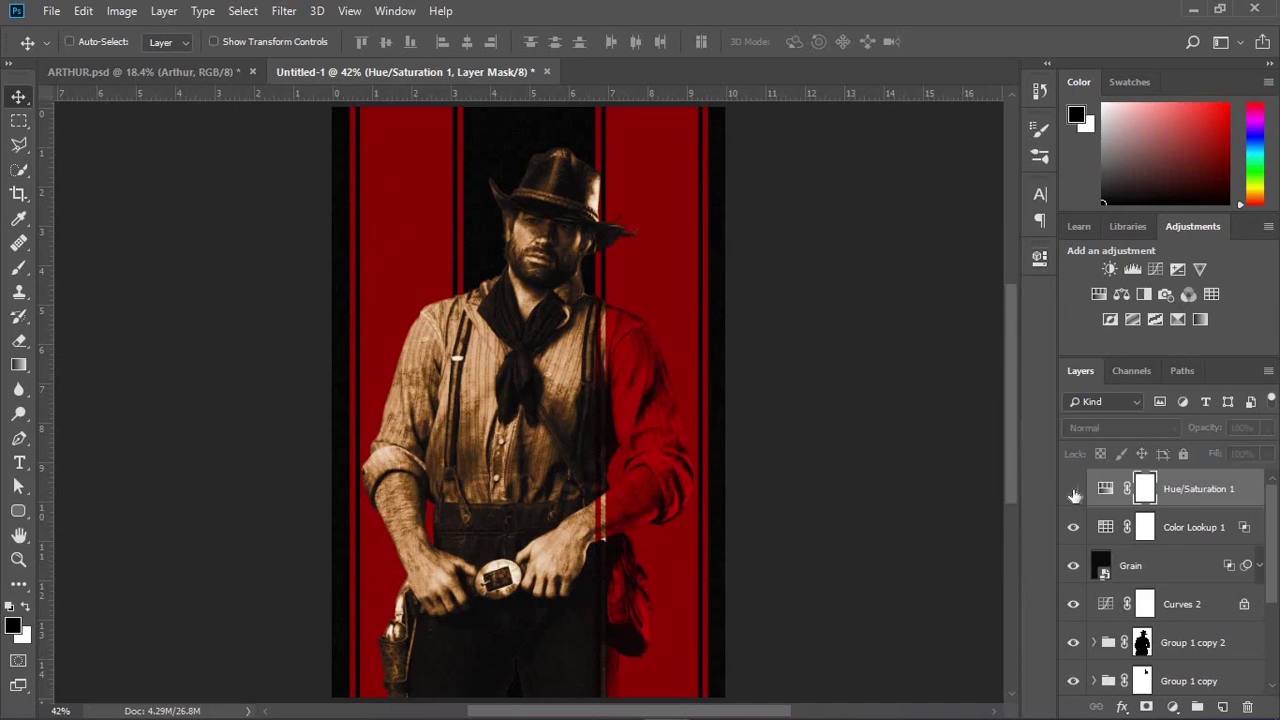
pyautogui.click(1073, 490)
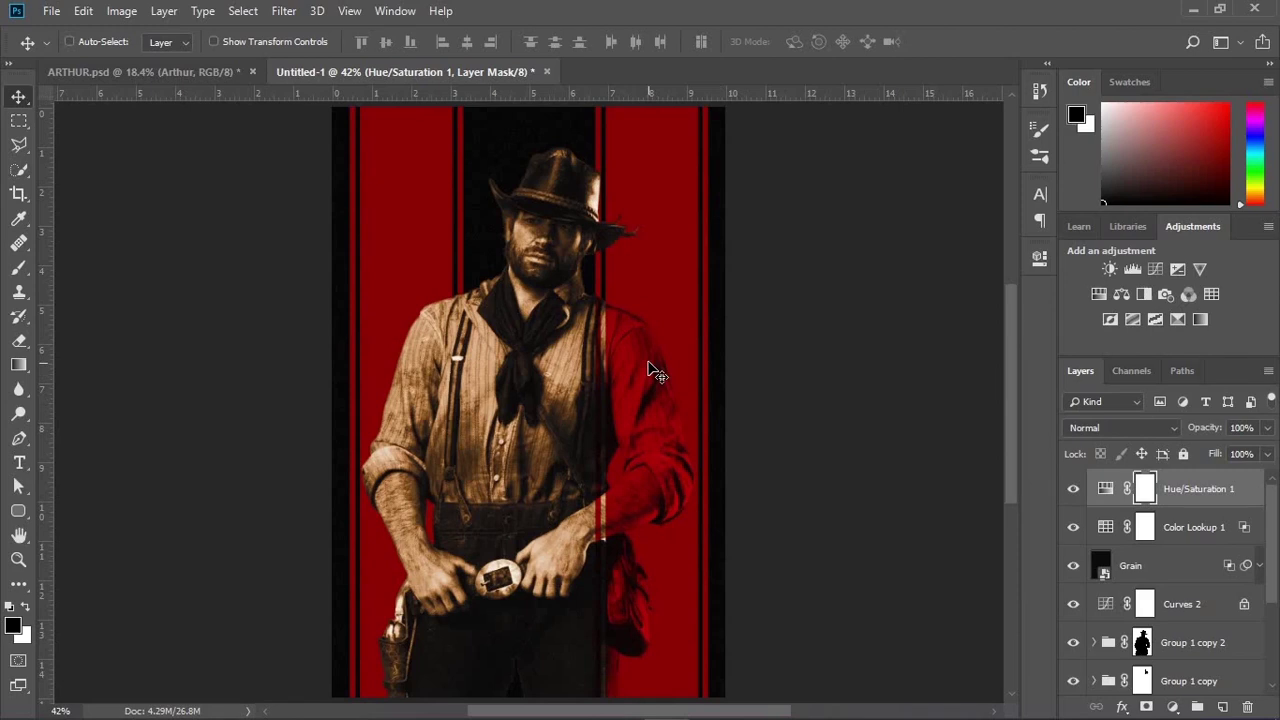
pyautogui.hotkey('ctrl', '-')
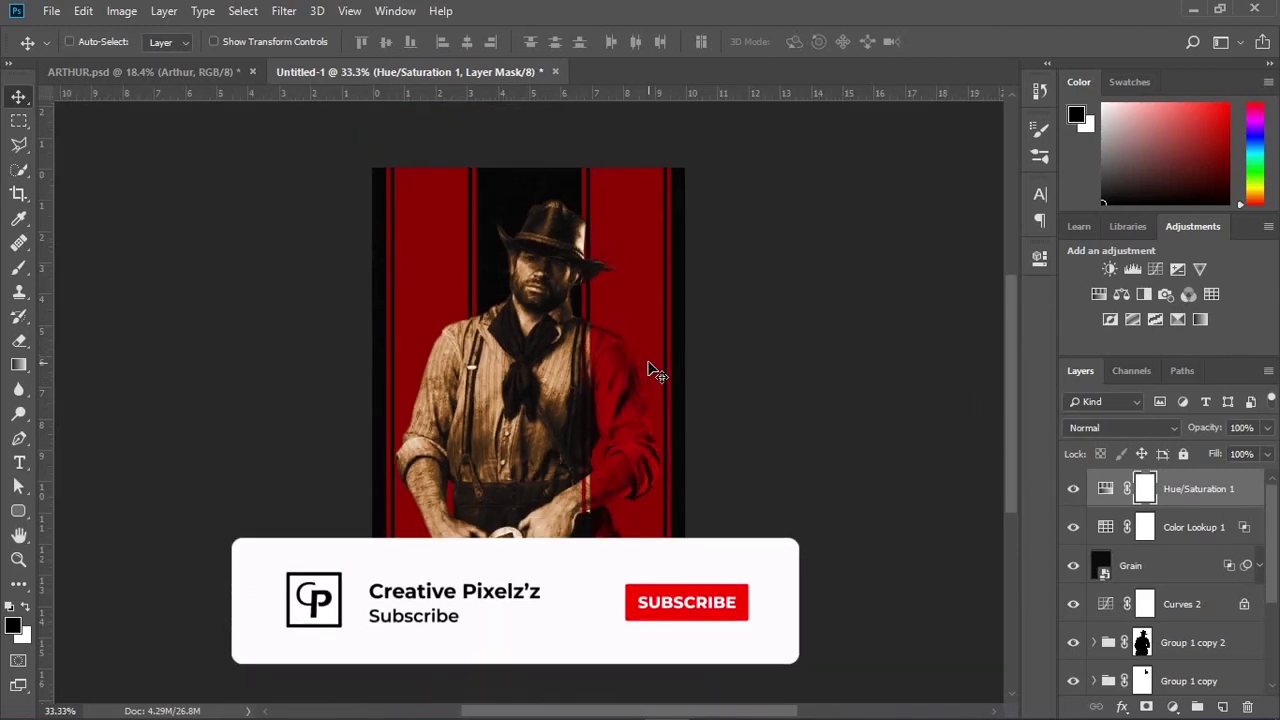